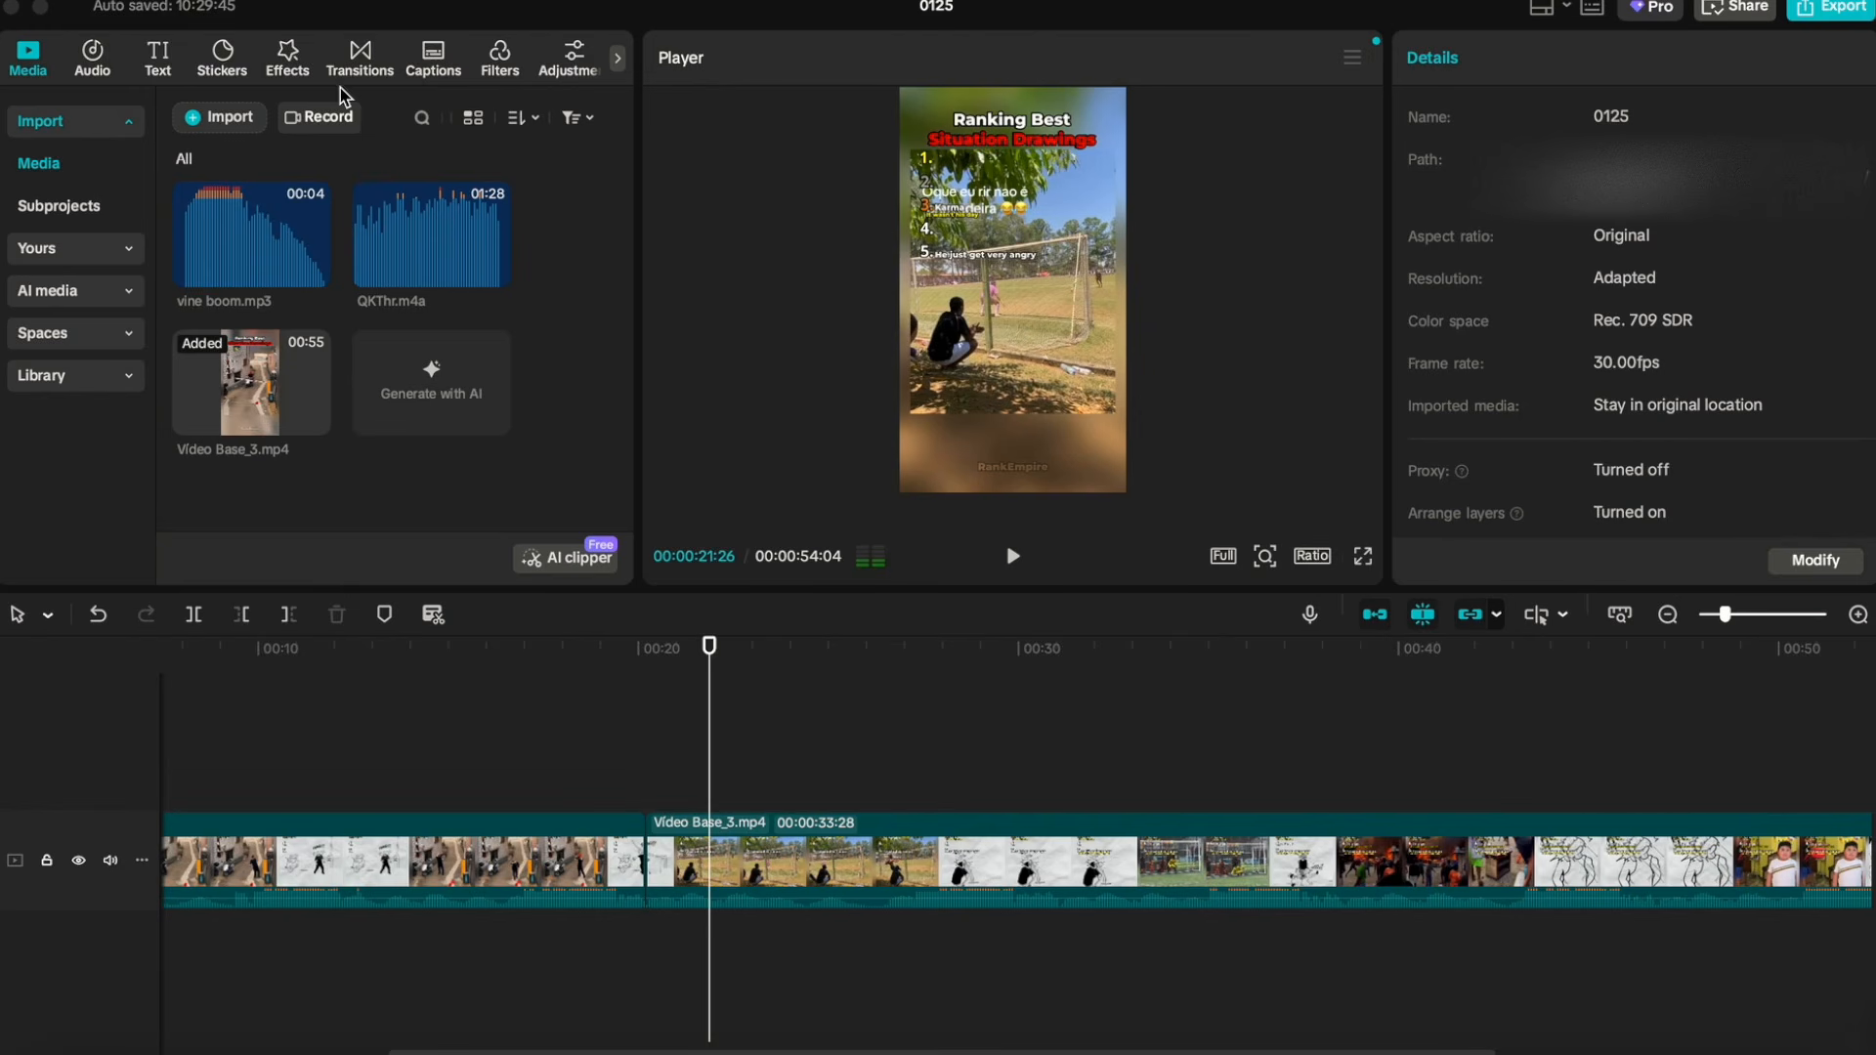
# Step: Browse the Trending transitions library for an effect to use between the video clips
pyautogui.click(360, 58)
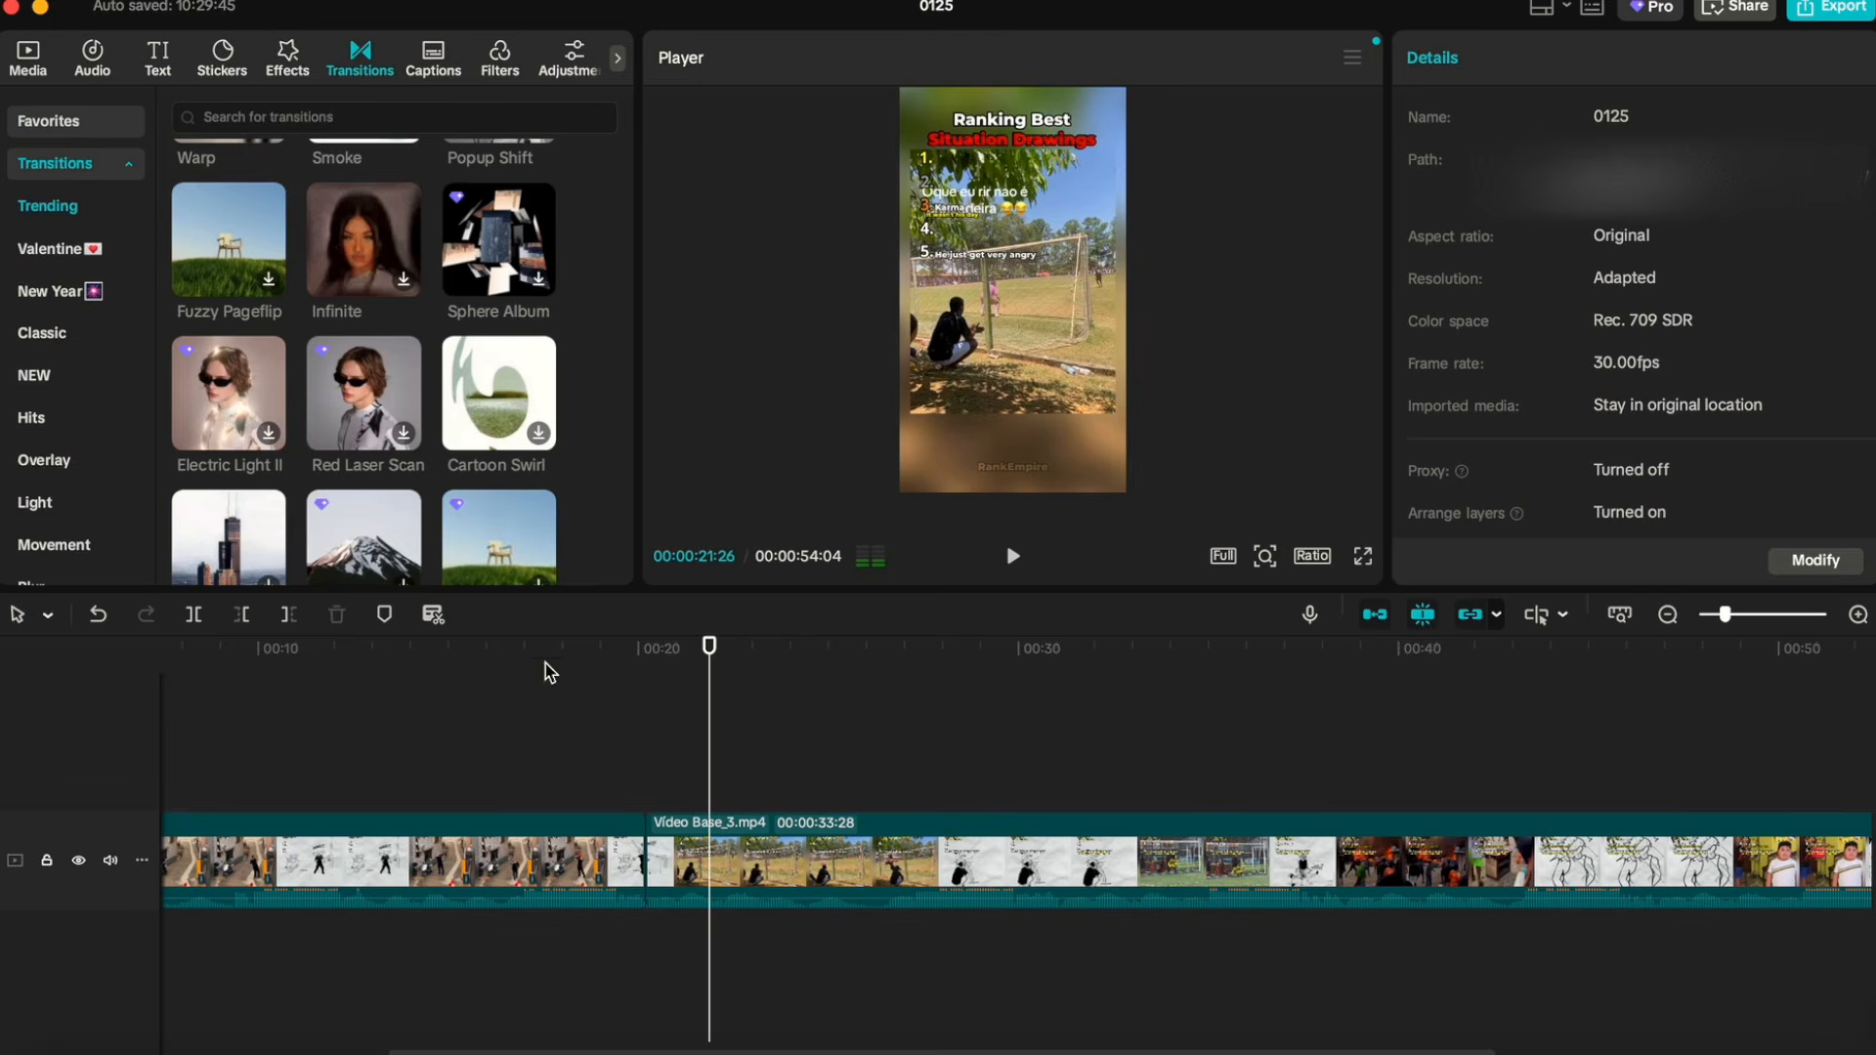
pyautogui.scroll(-2, 348, 413)
pyautogui.scroll(4, 348, 419)
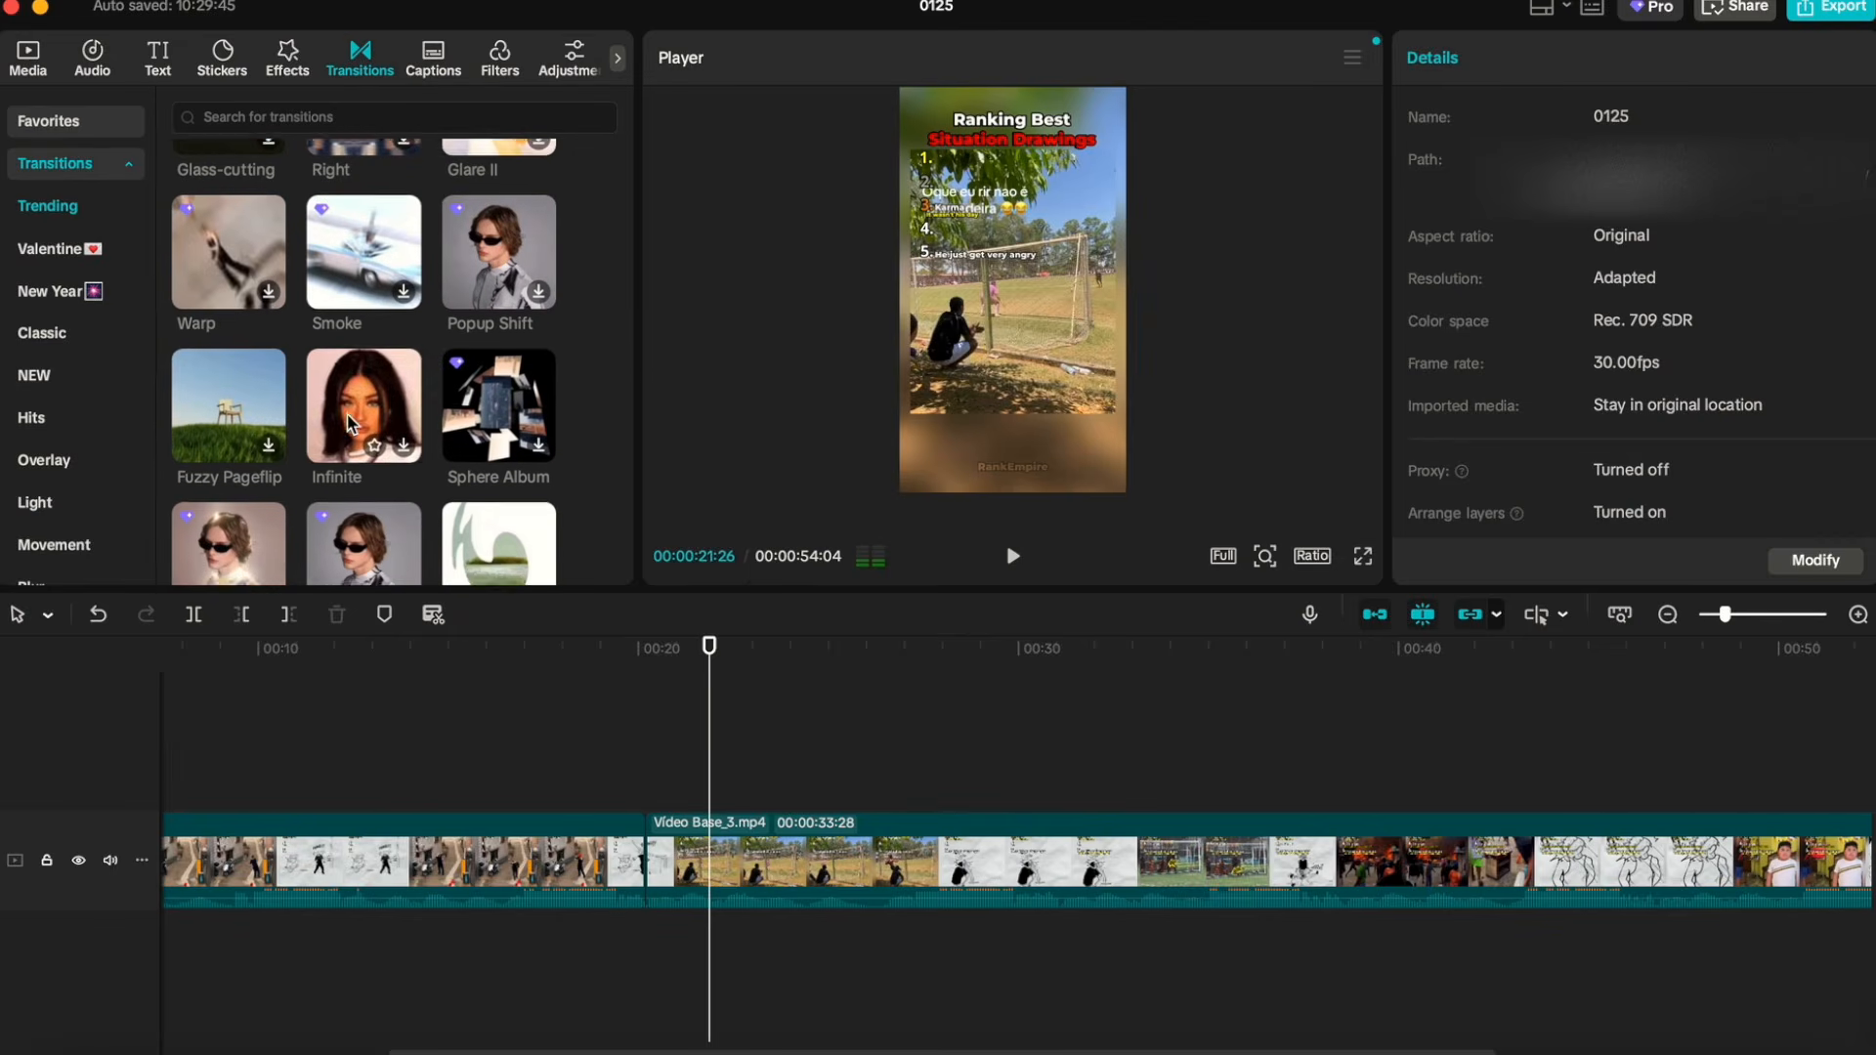
pyautogui.scroll(1, 352, 423)
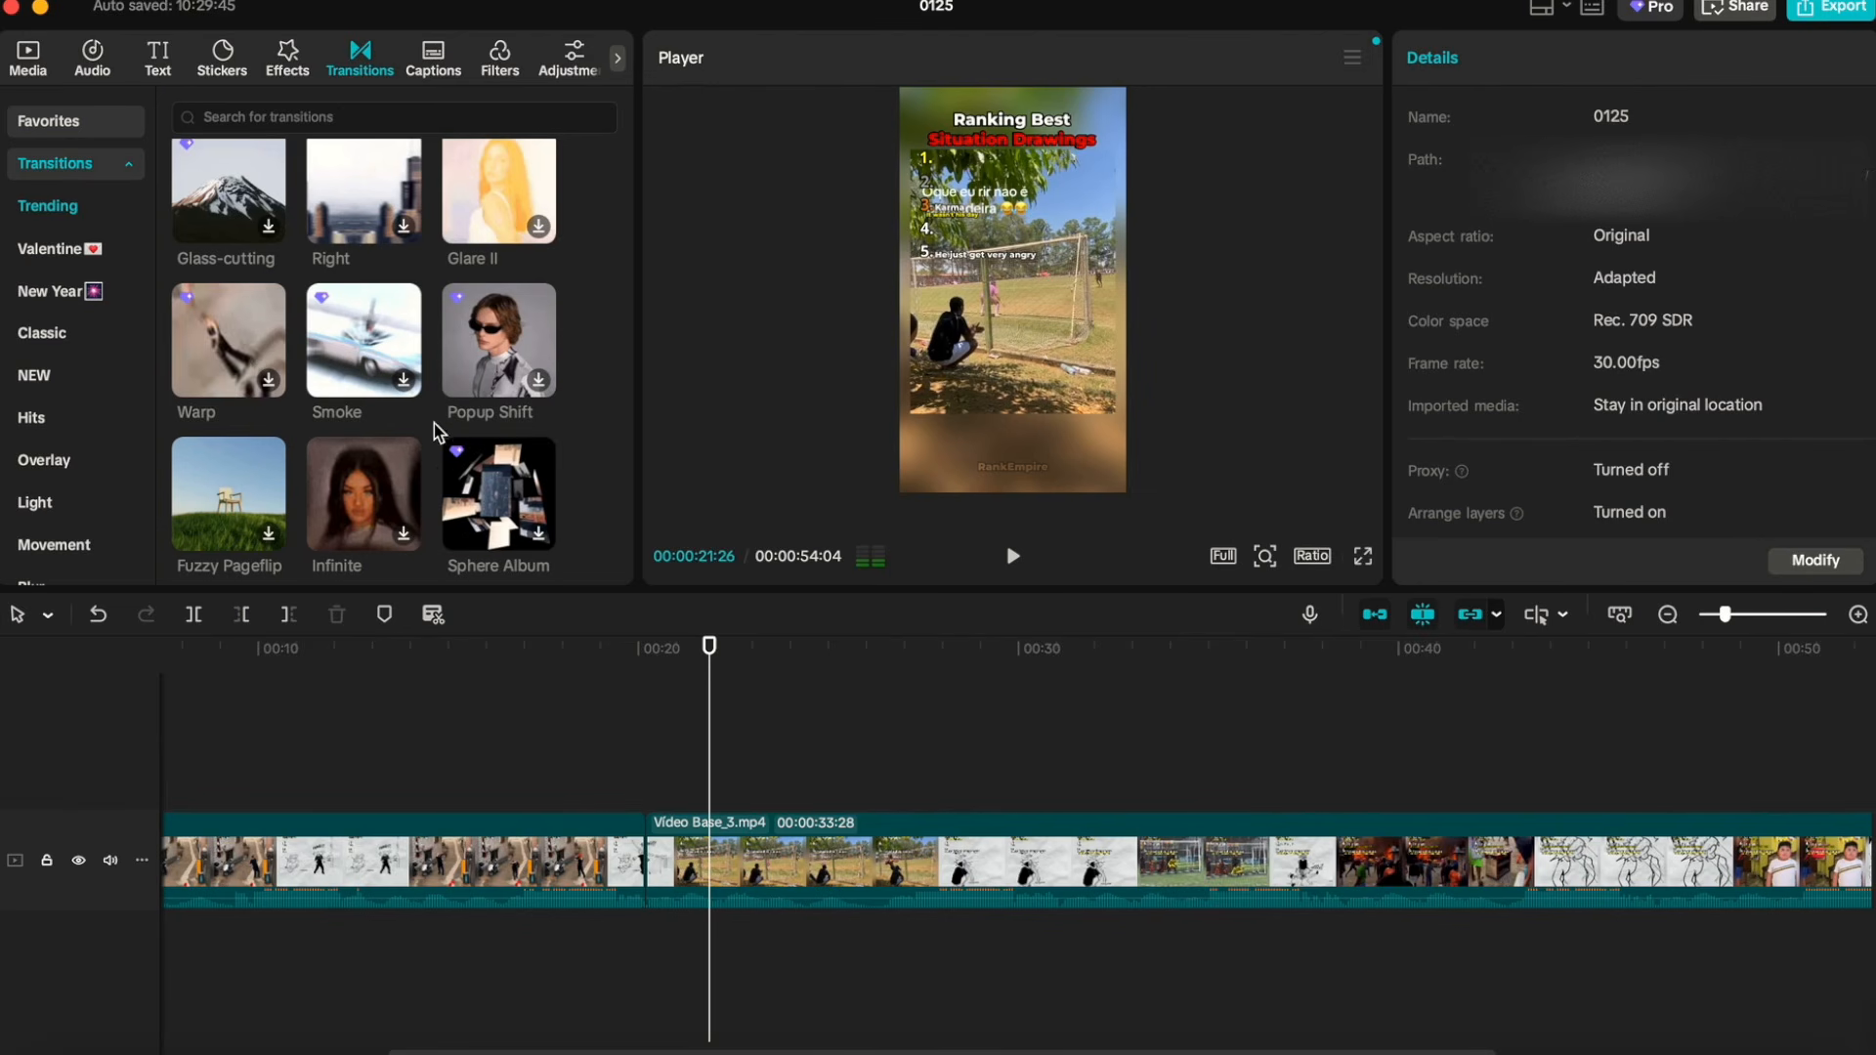
pyautogui.scroll(1, 437, 422)
pyautogui.scroll(-1, 441, 419)
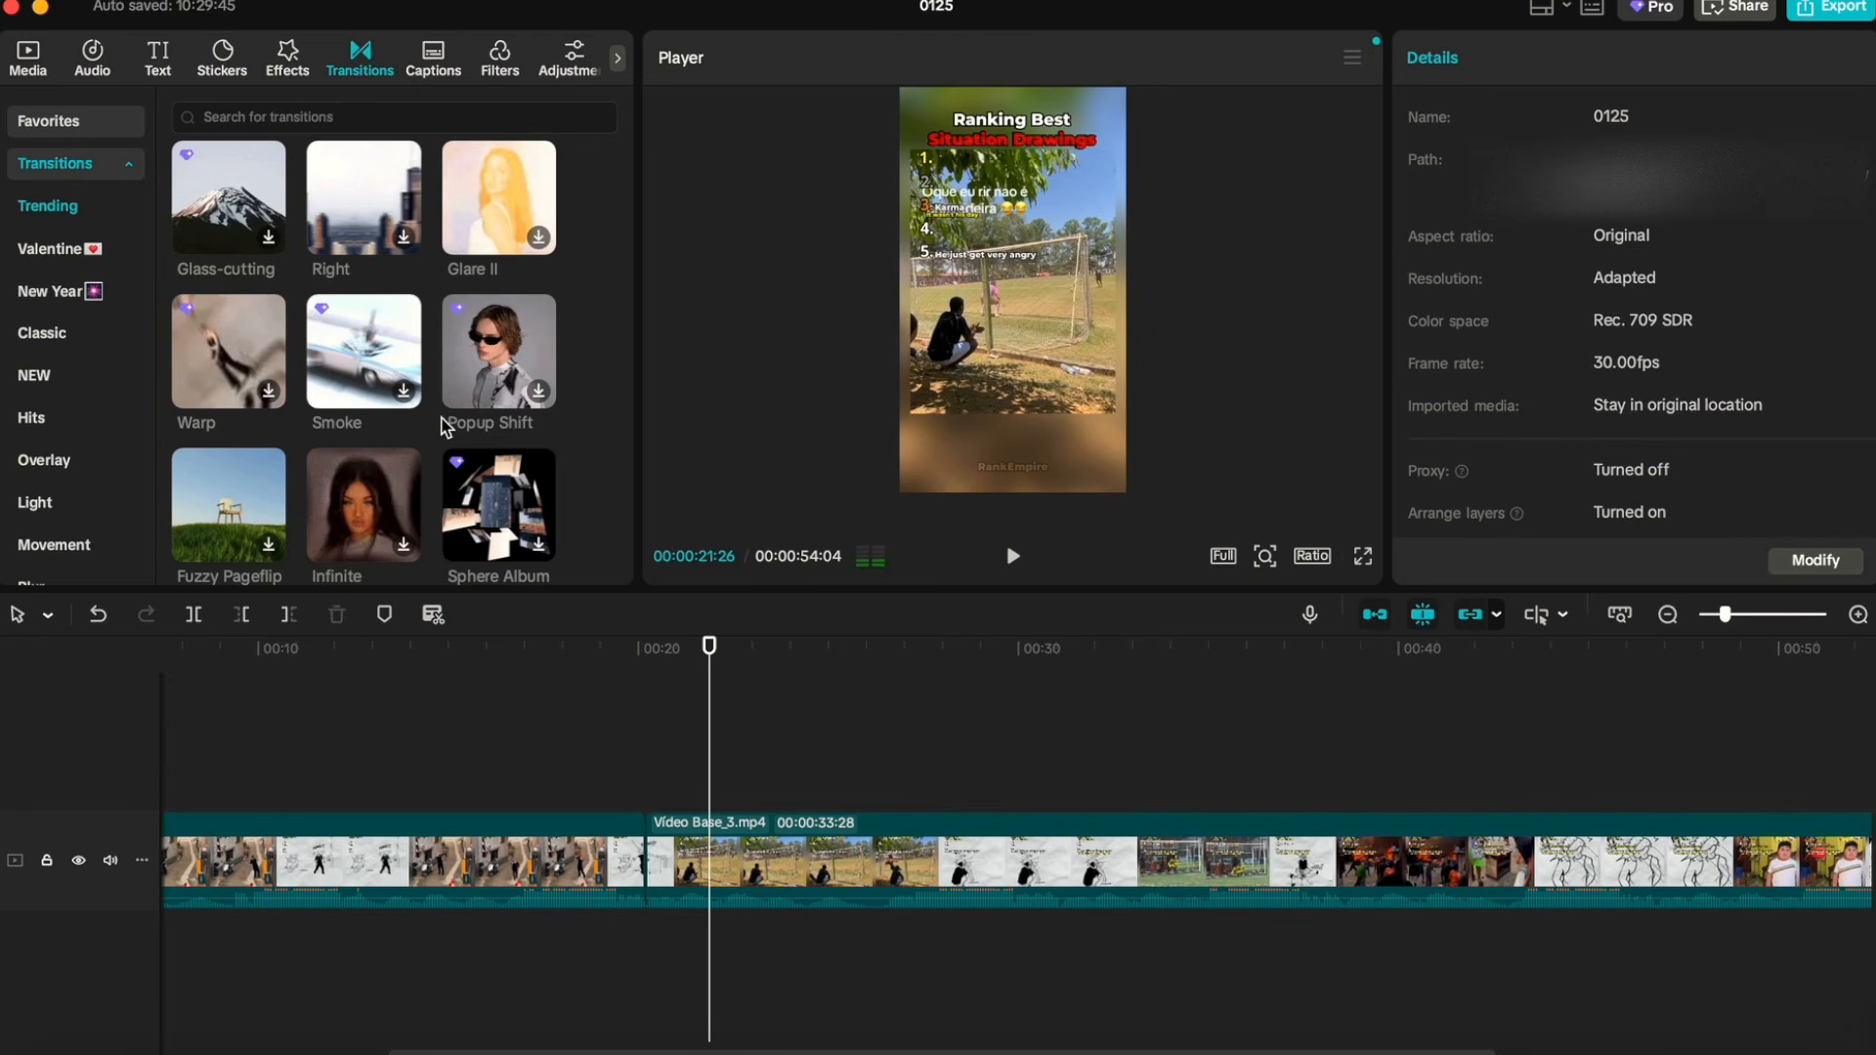
pyautogui.scroll(5, 398, 415)
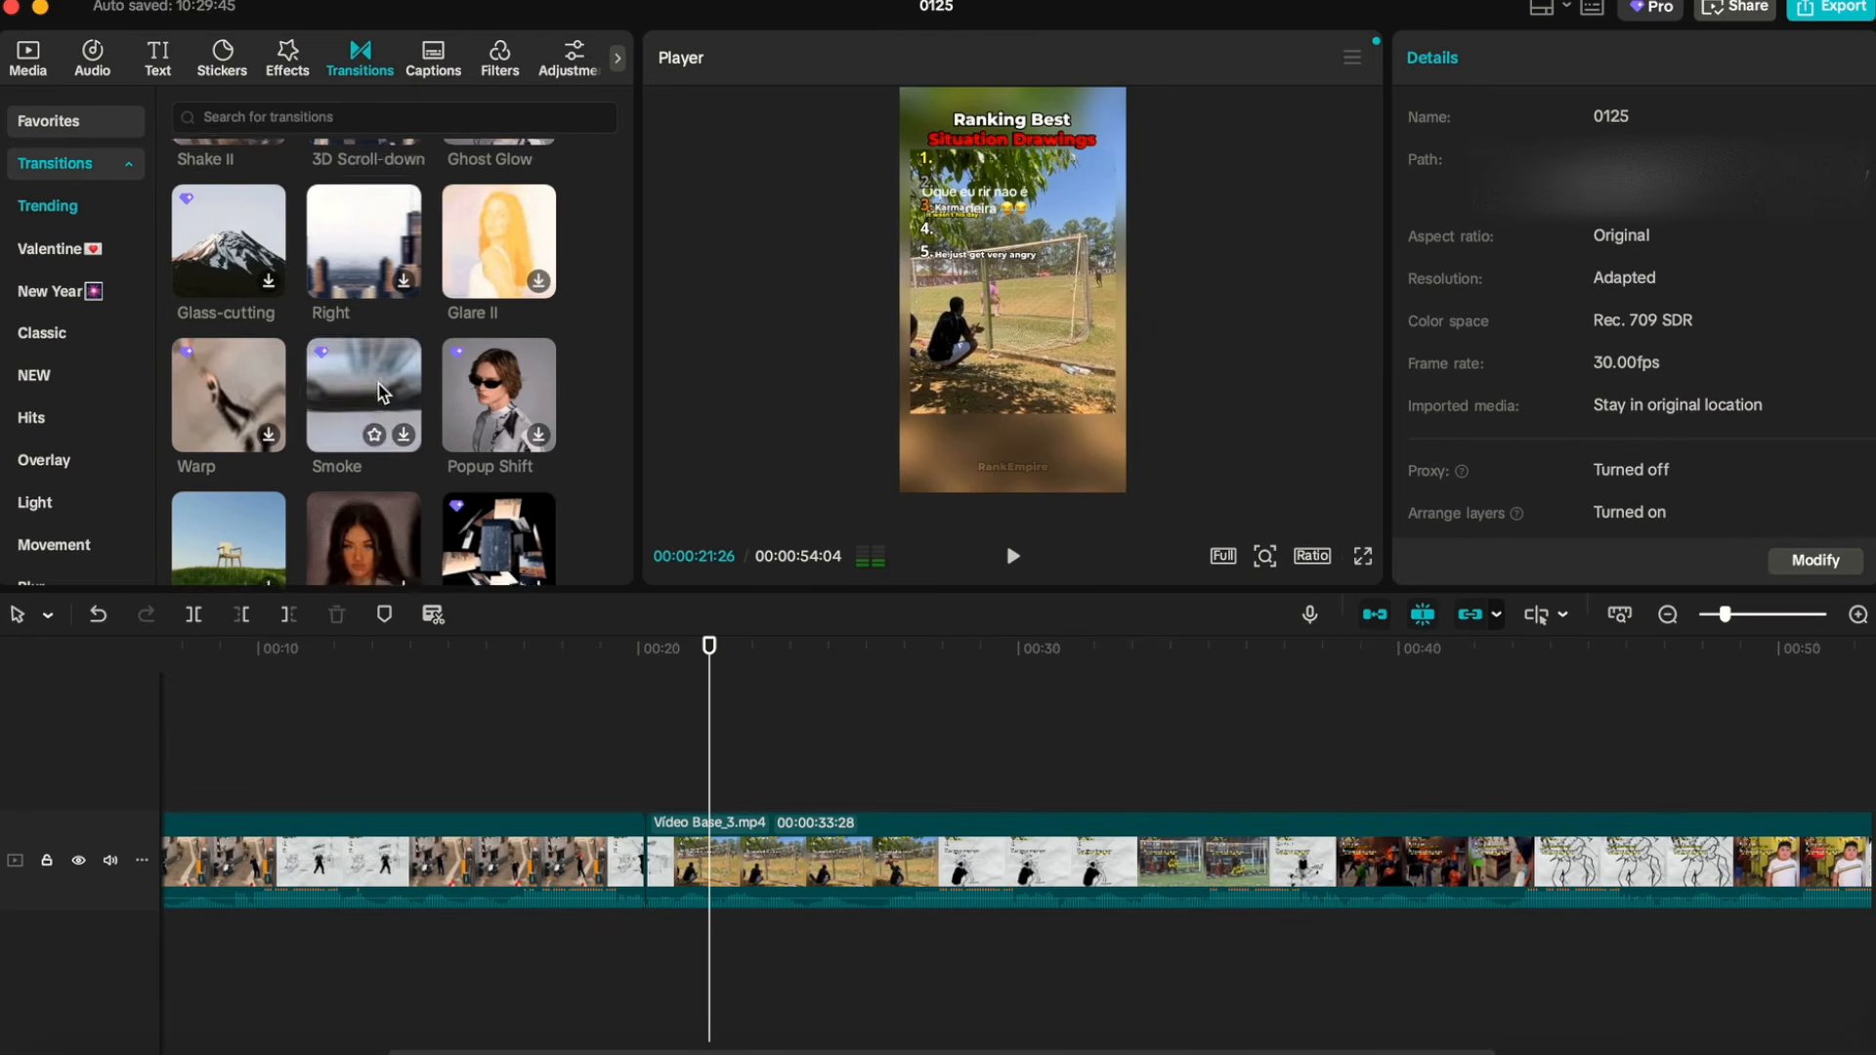
pyautogui.scroll(3, 380, 394)
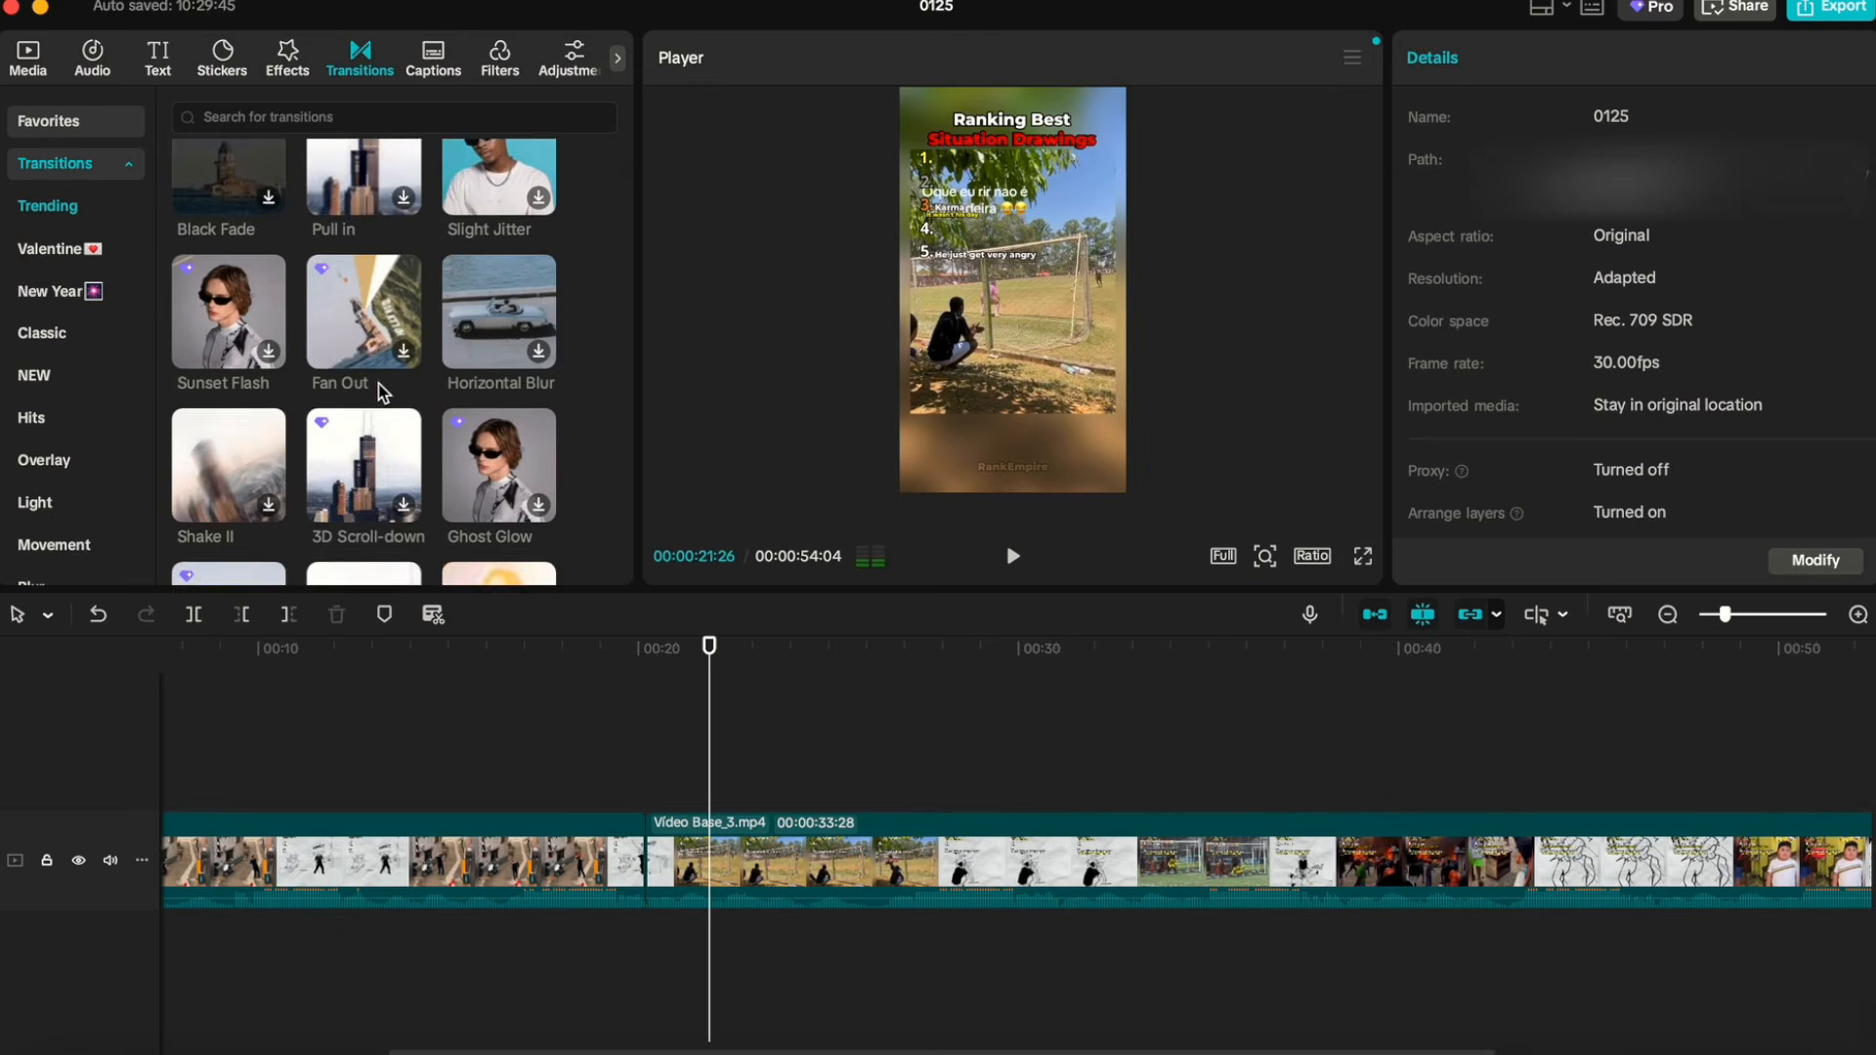
pyautogui.scroll(-10, 380, 394)
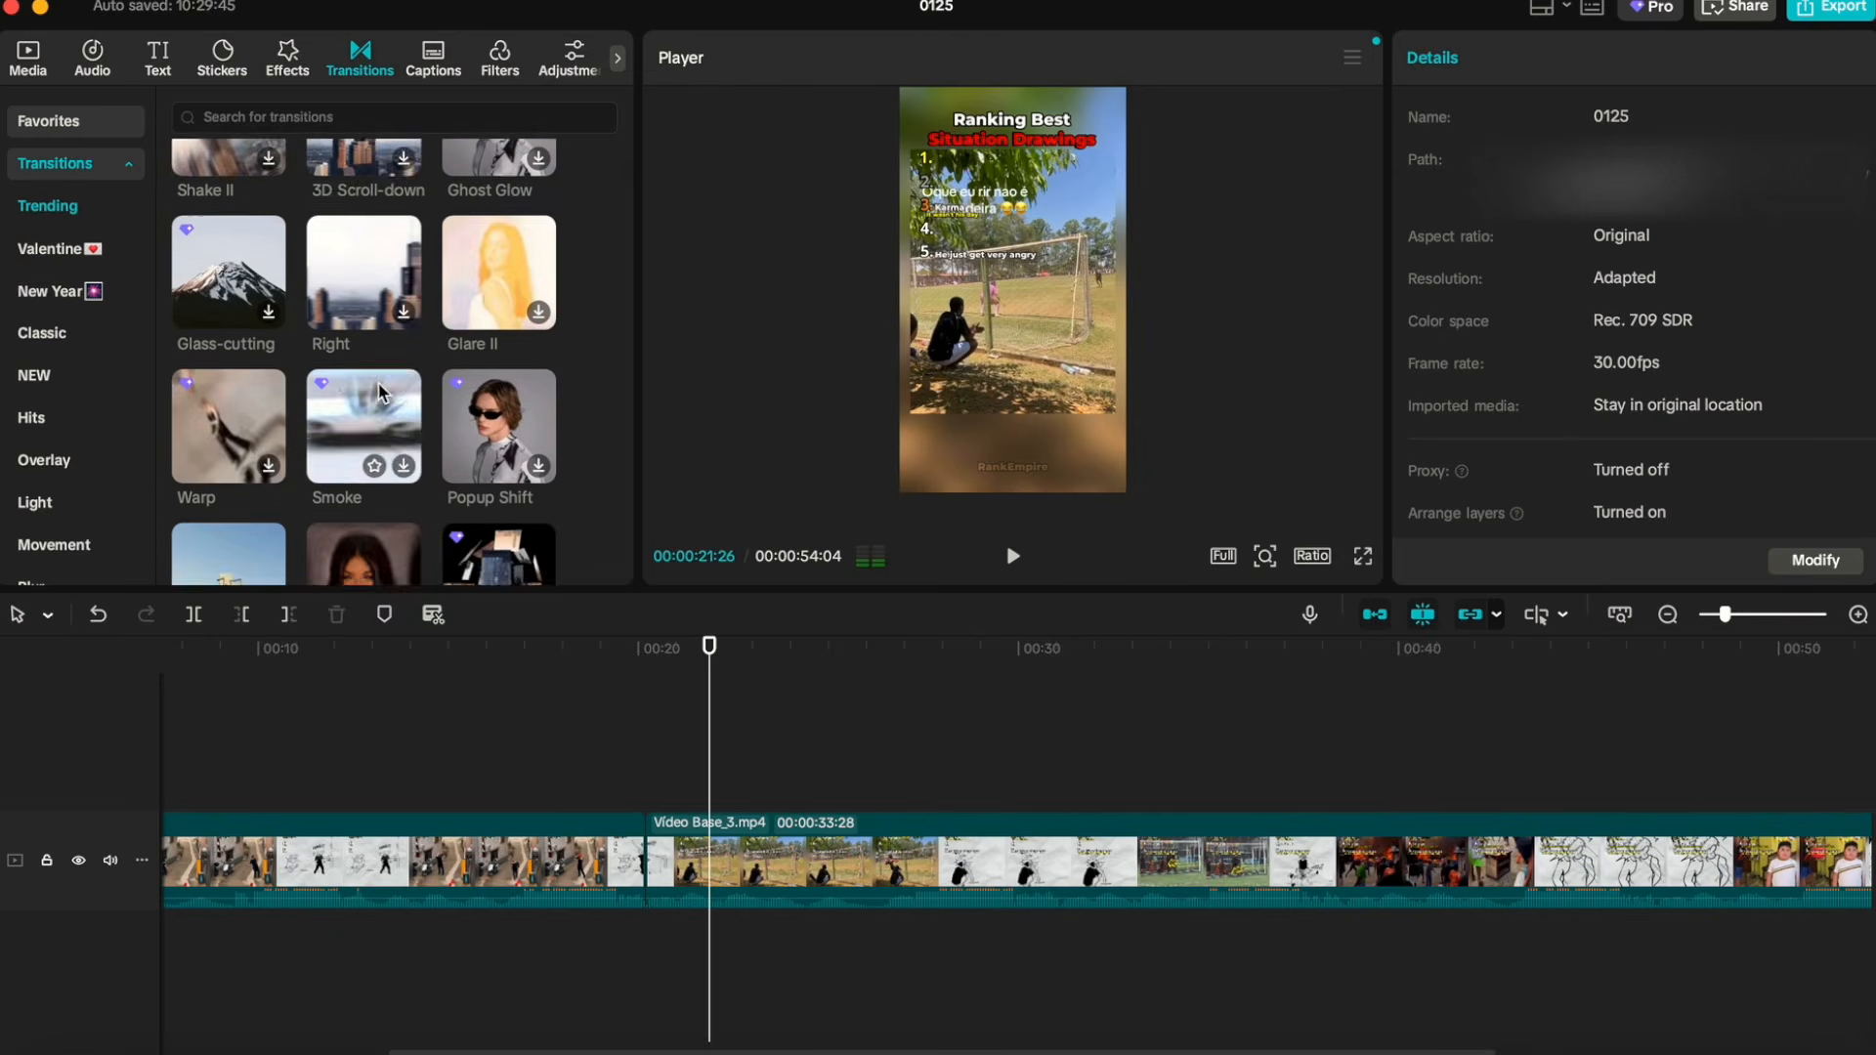
pyautogui.scroll(-8, 379, 391)
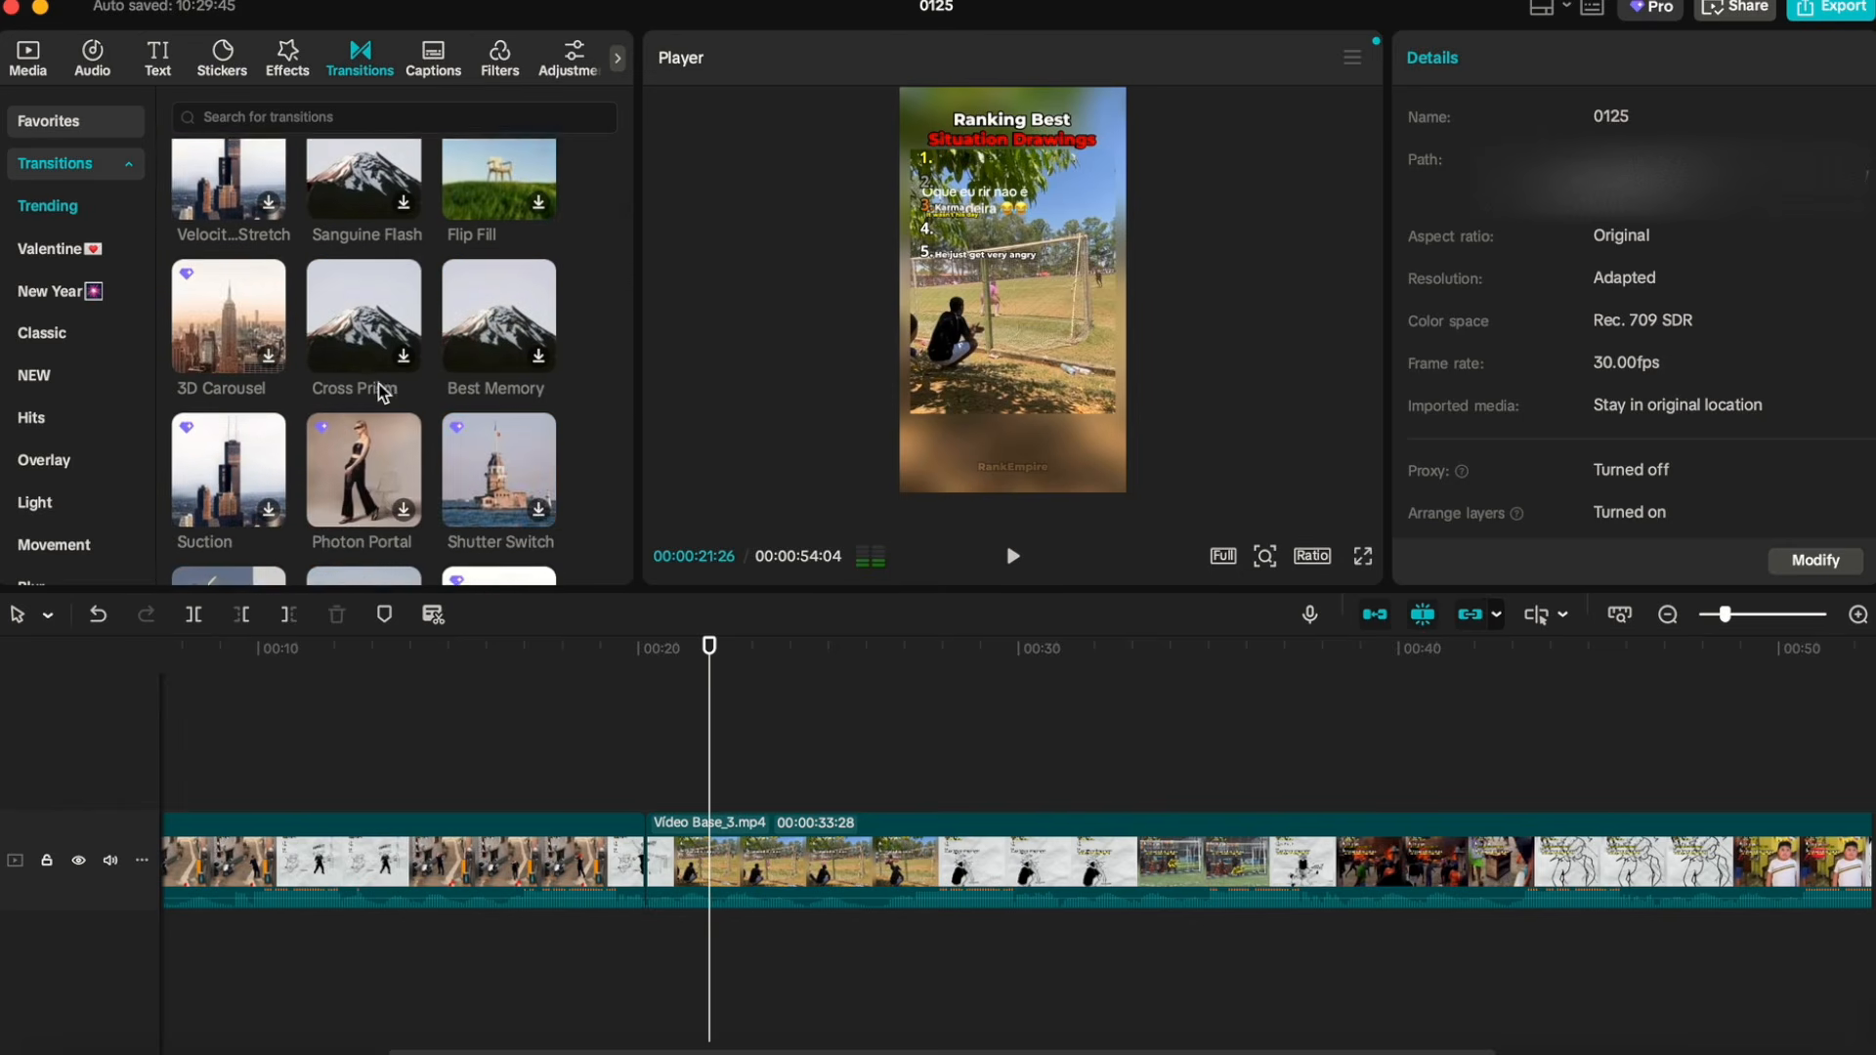
pyautogui.scroll(-1, 237, 431)
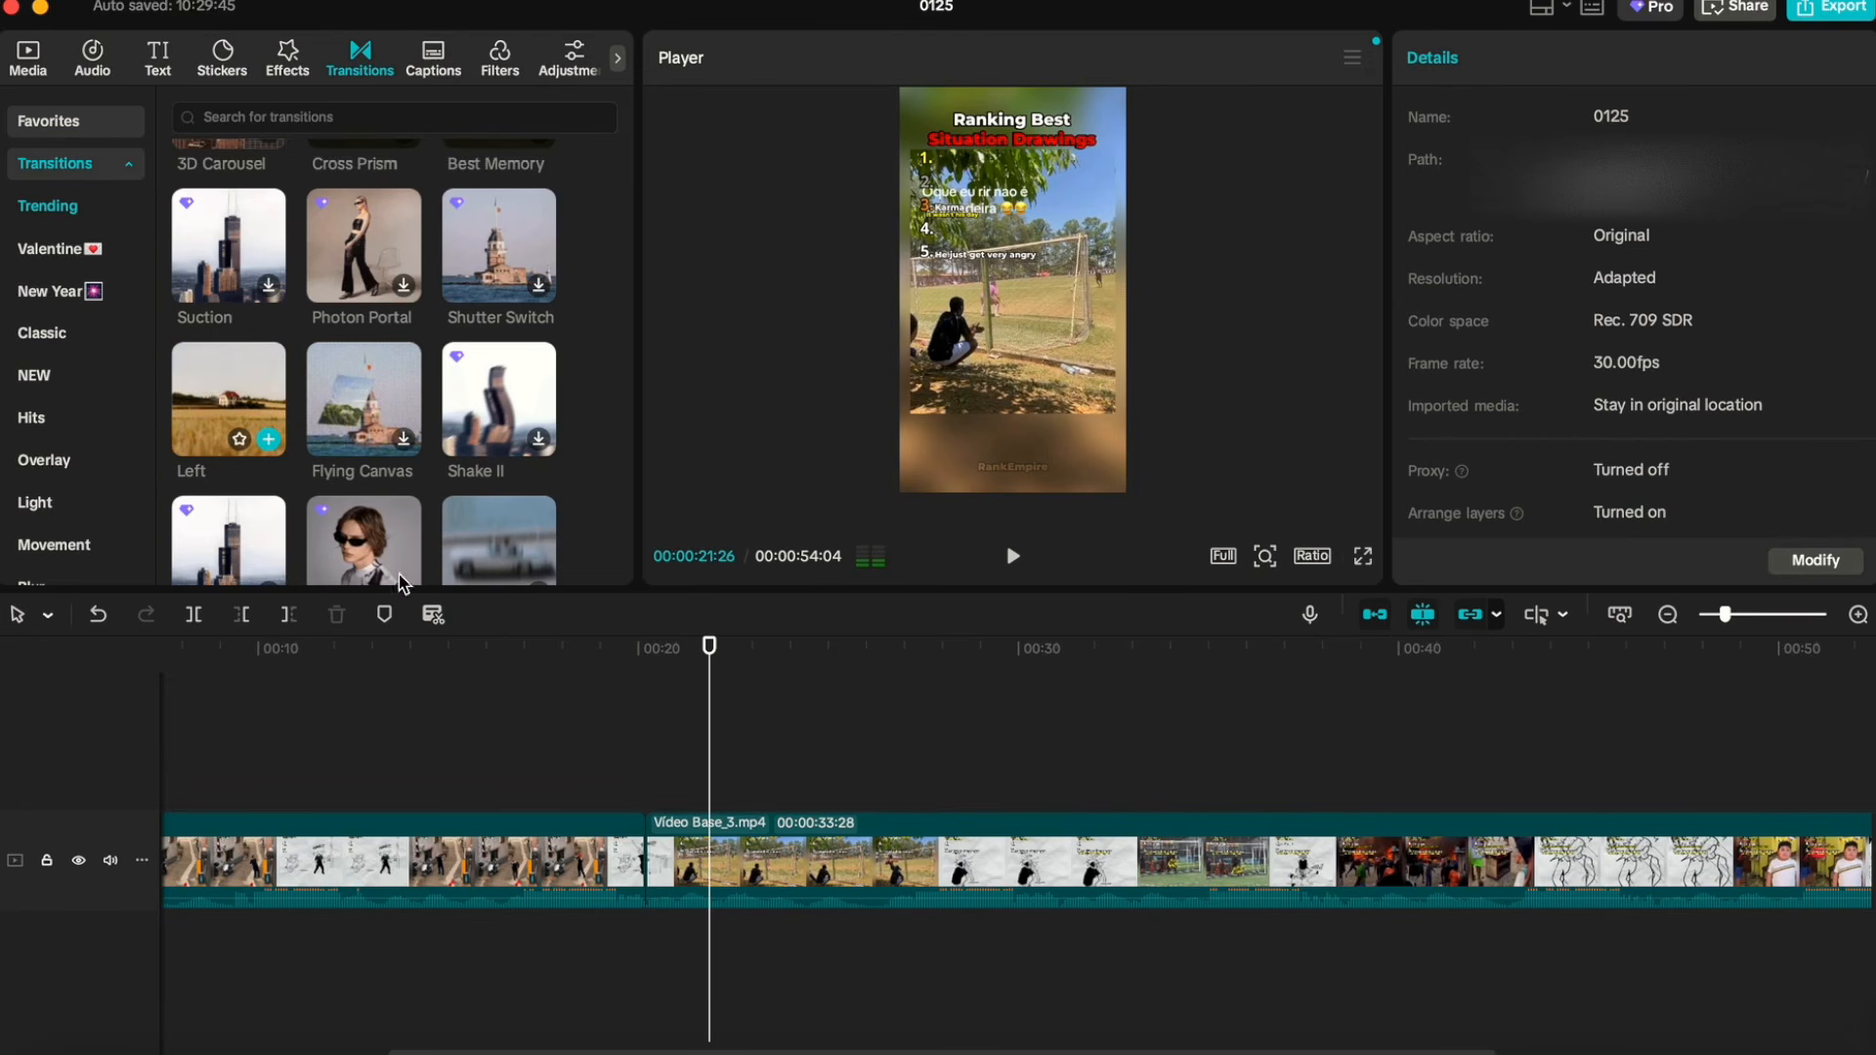
# Step: Play the timeline across the cut just after 20 seconds several times to review the change between the two clips
pyautogui.click(611, 805)
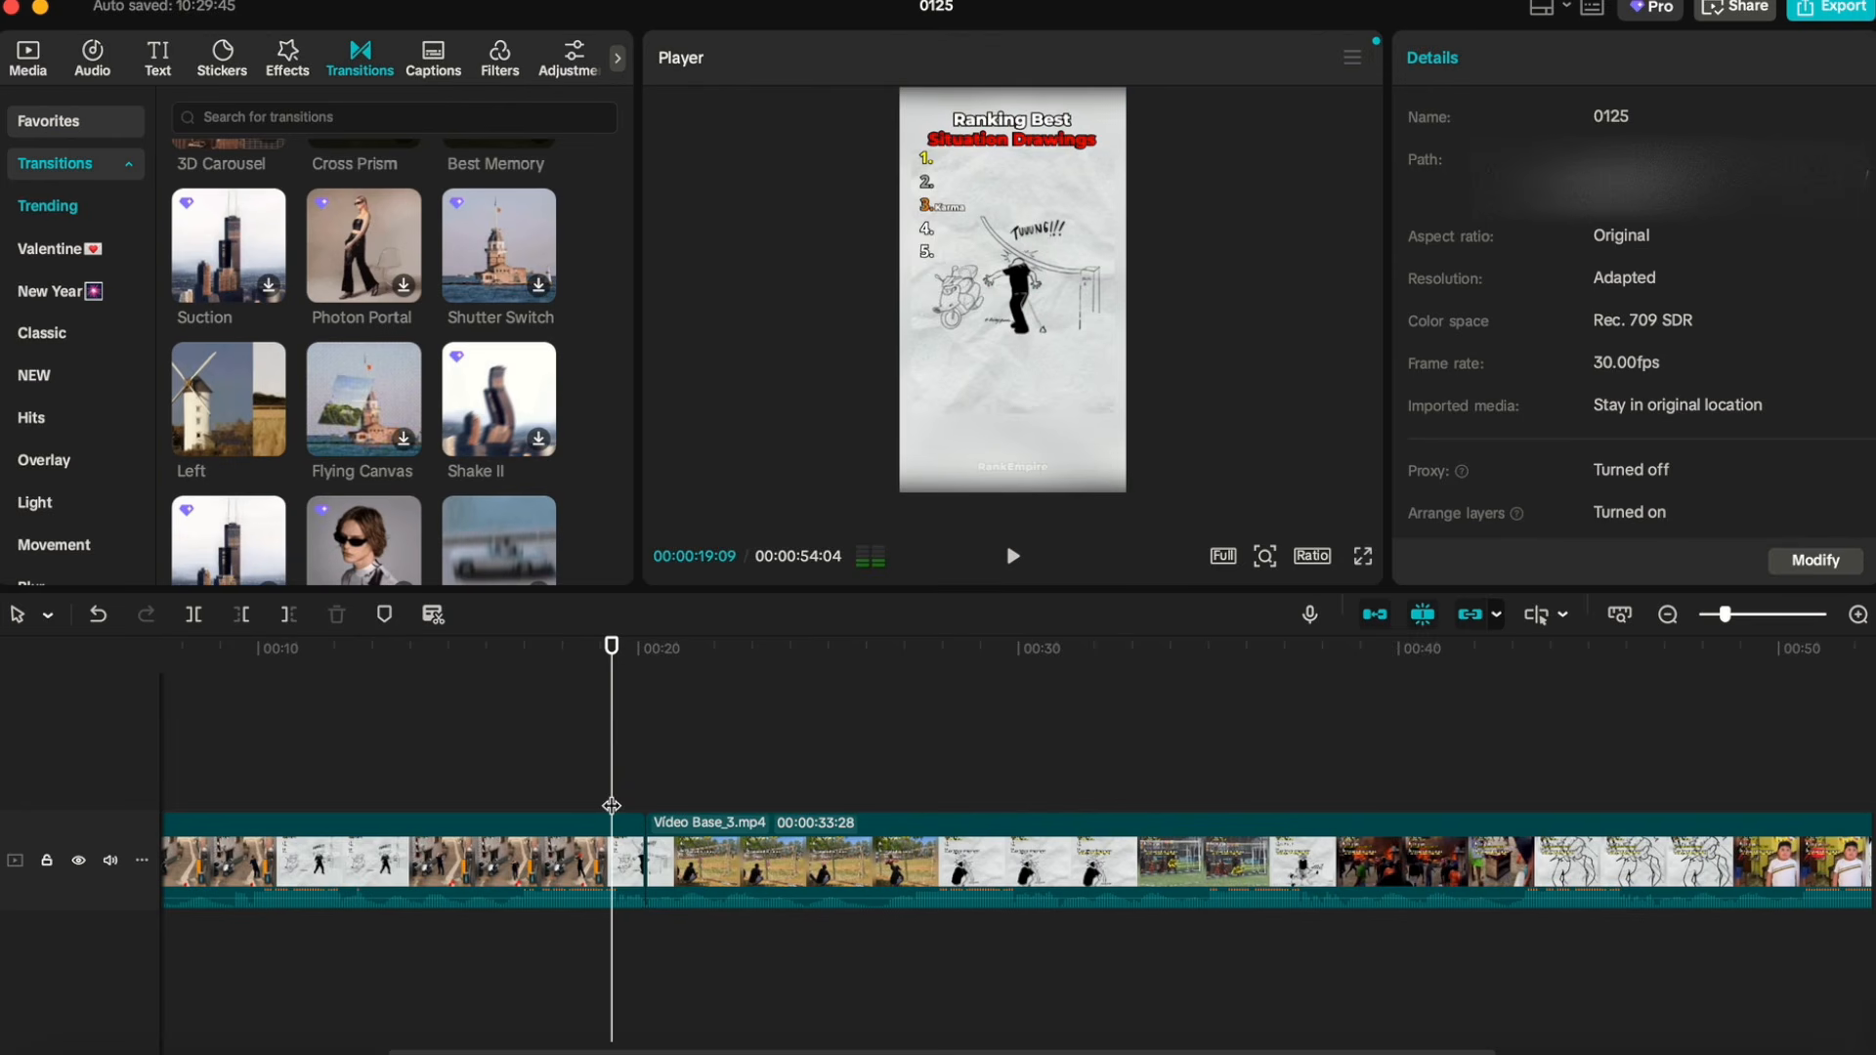
pyautogui.press('XF86AudioLowerVolume')
pyautogui.click(595, 795)
pyautogui.press('space')
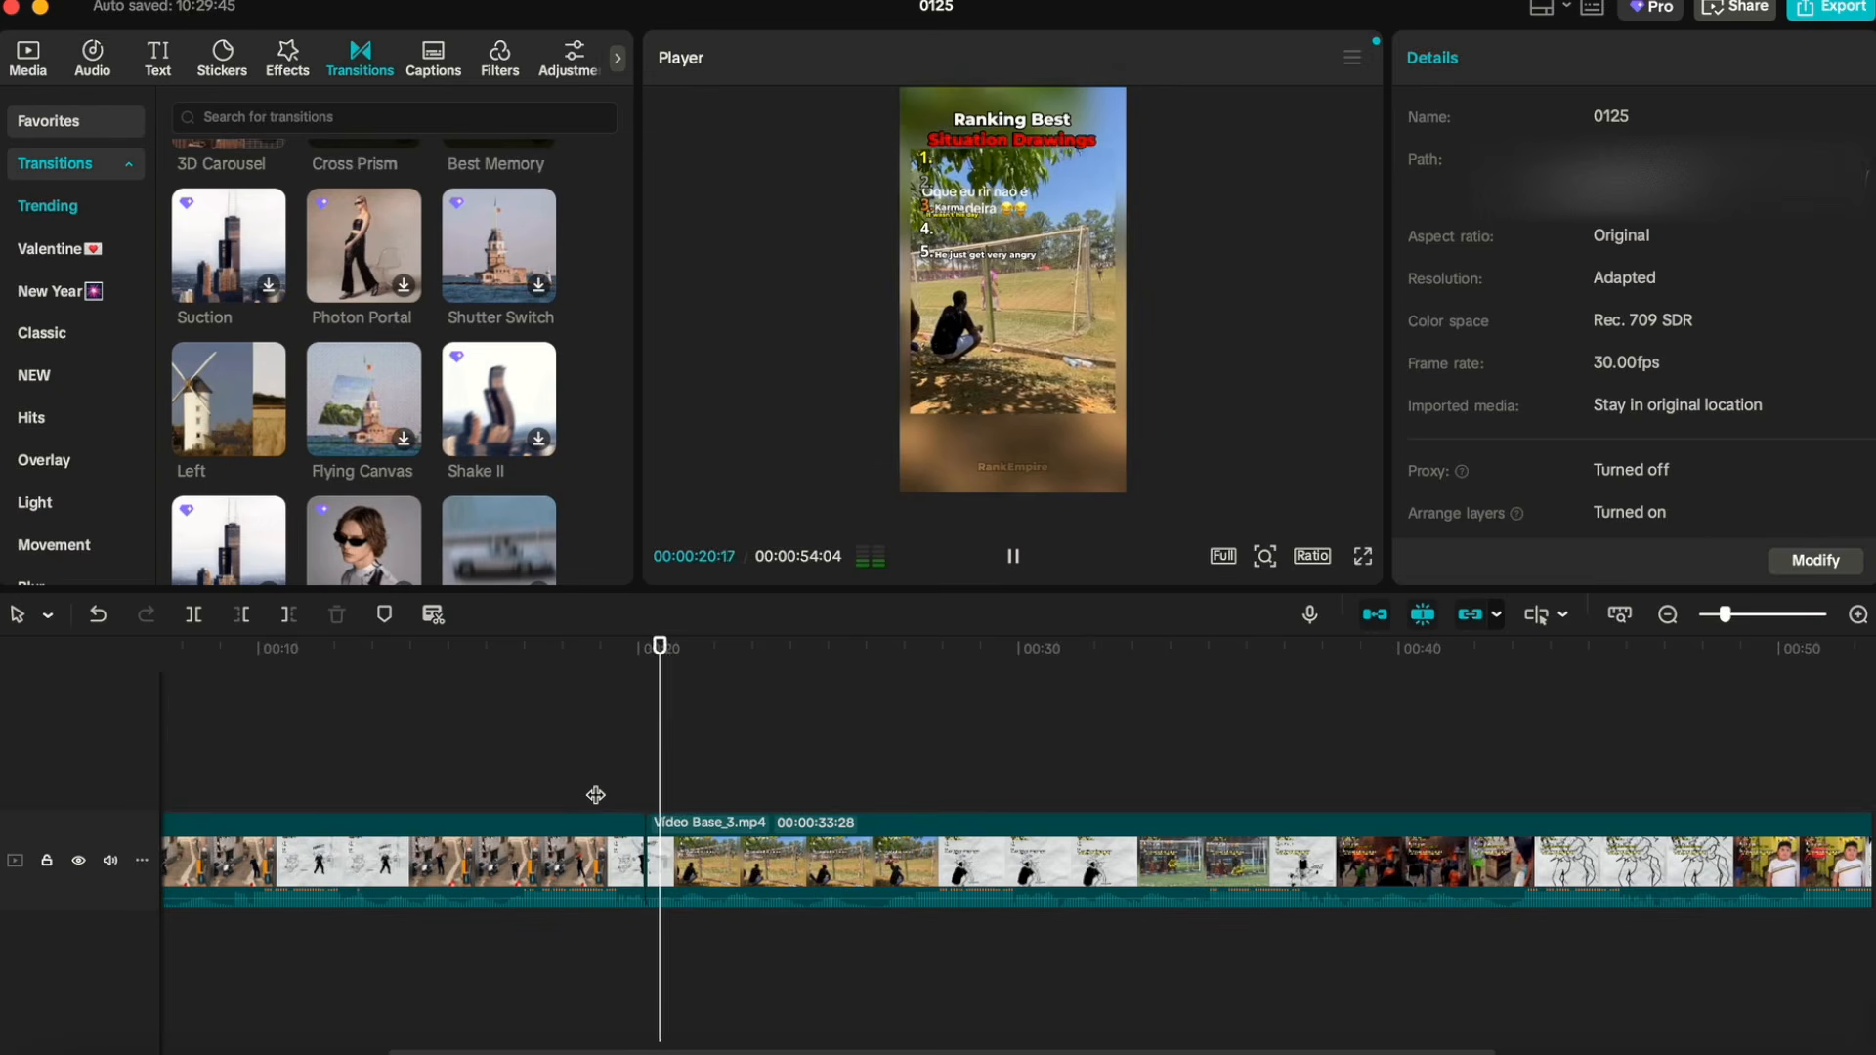
pyautogui.click(510, 787)
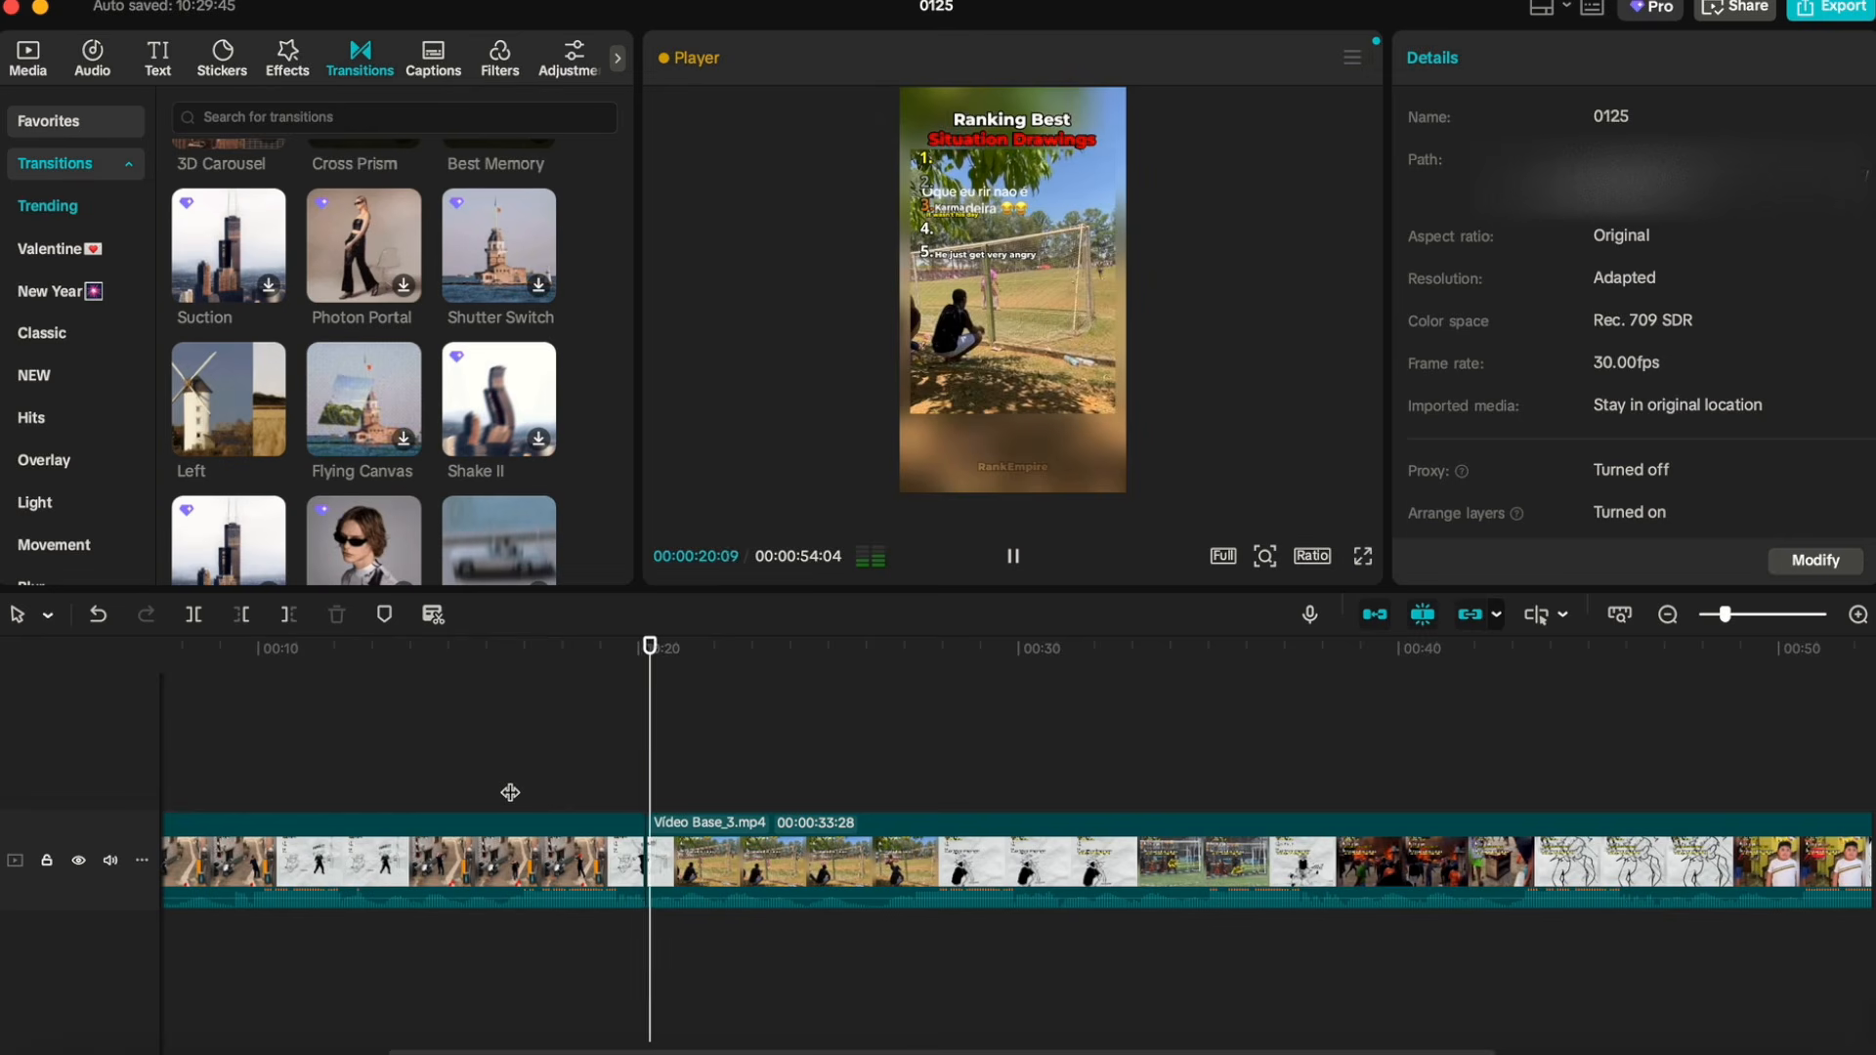
pyautogui.press('space')
pyautogui.click(599, 786)
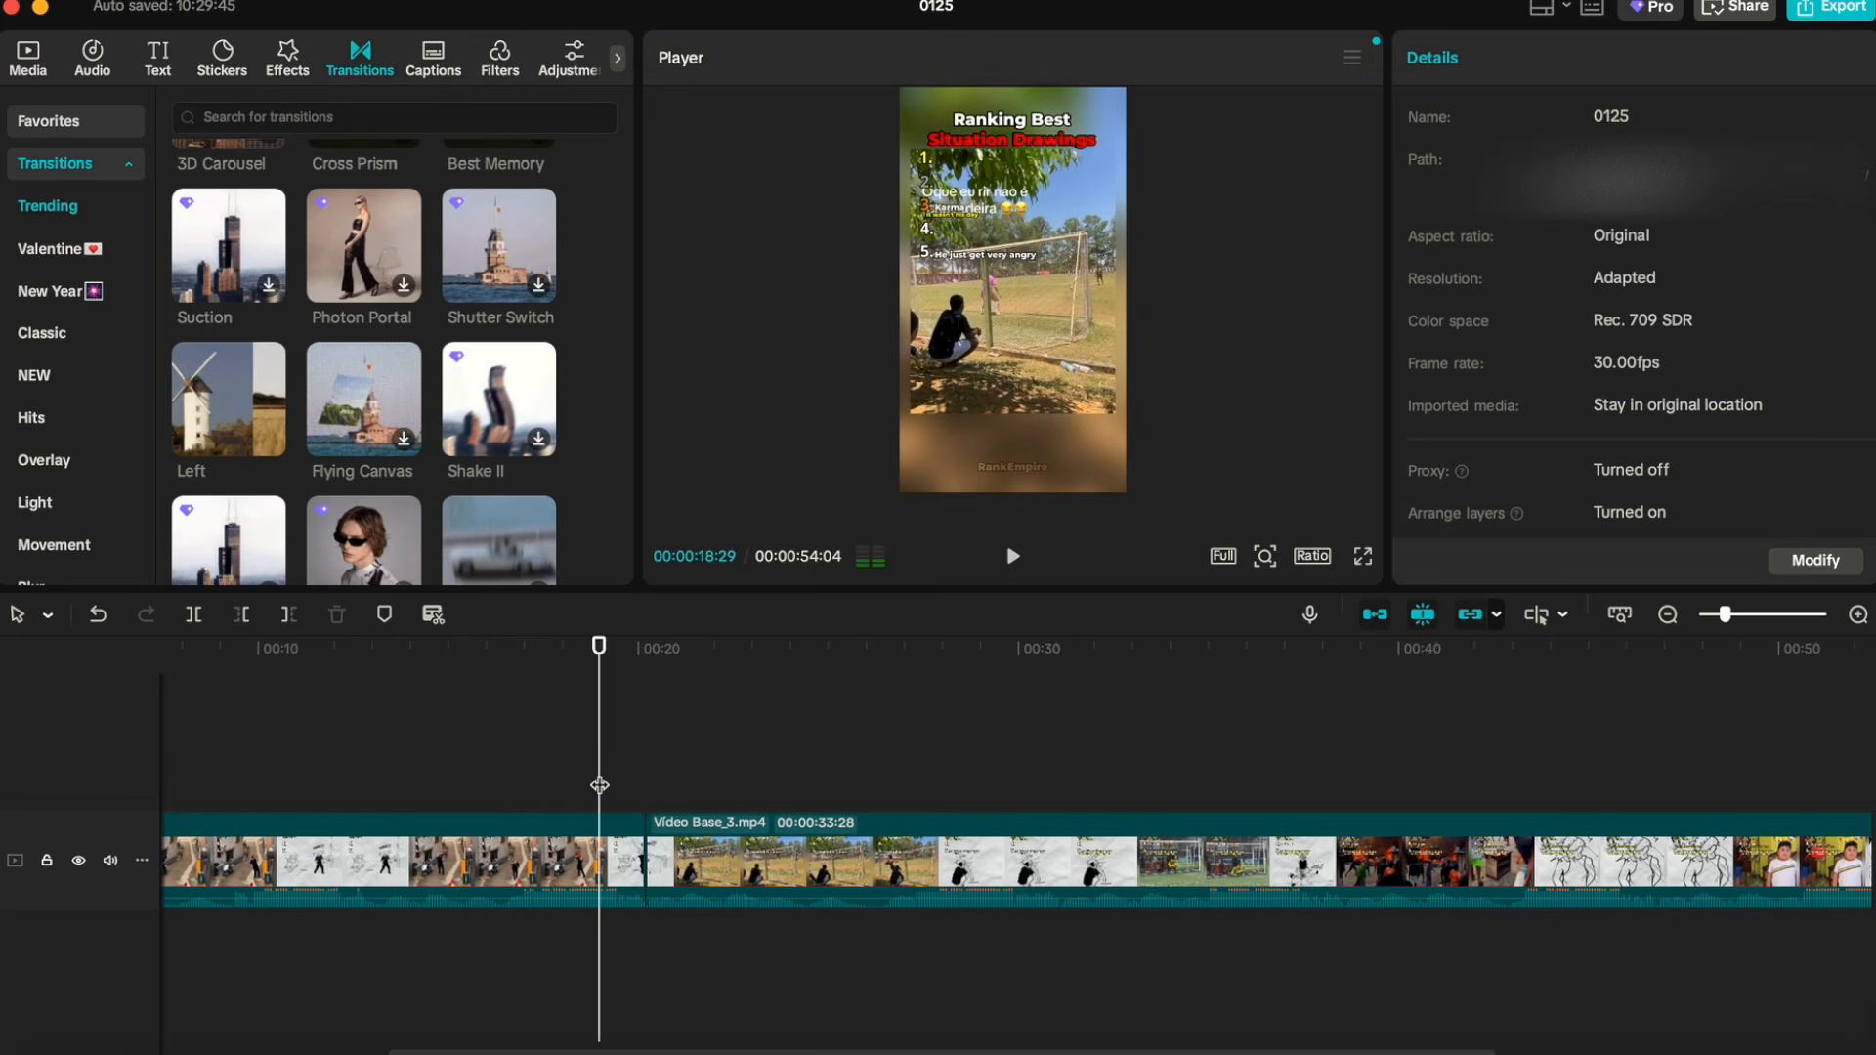
pyautogui.press('space')
pyautogui.press('space')
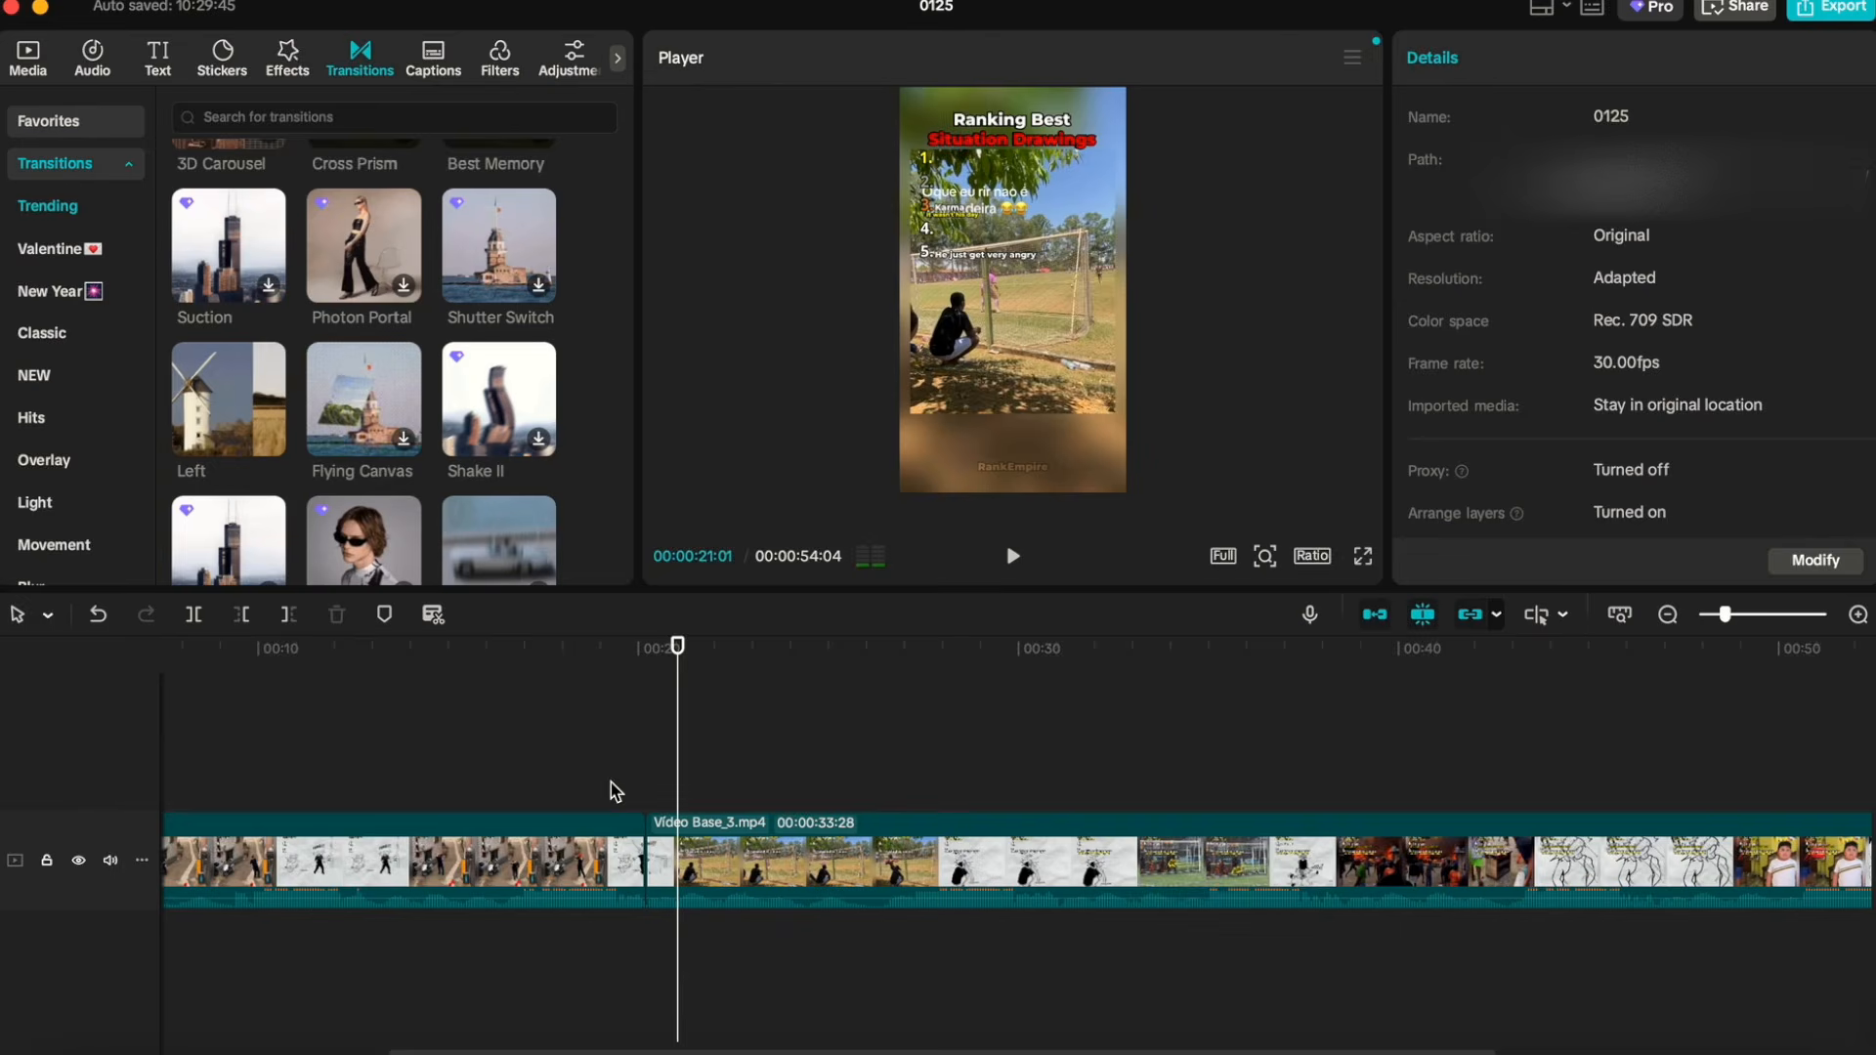
pyautogui.click(611, 794)
pyautogui.press('space')
pyautogui.press('space')
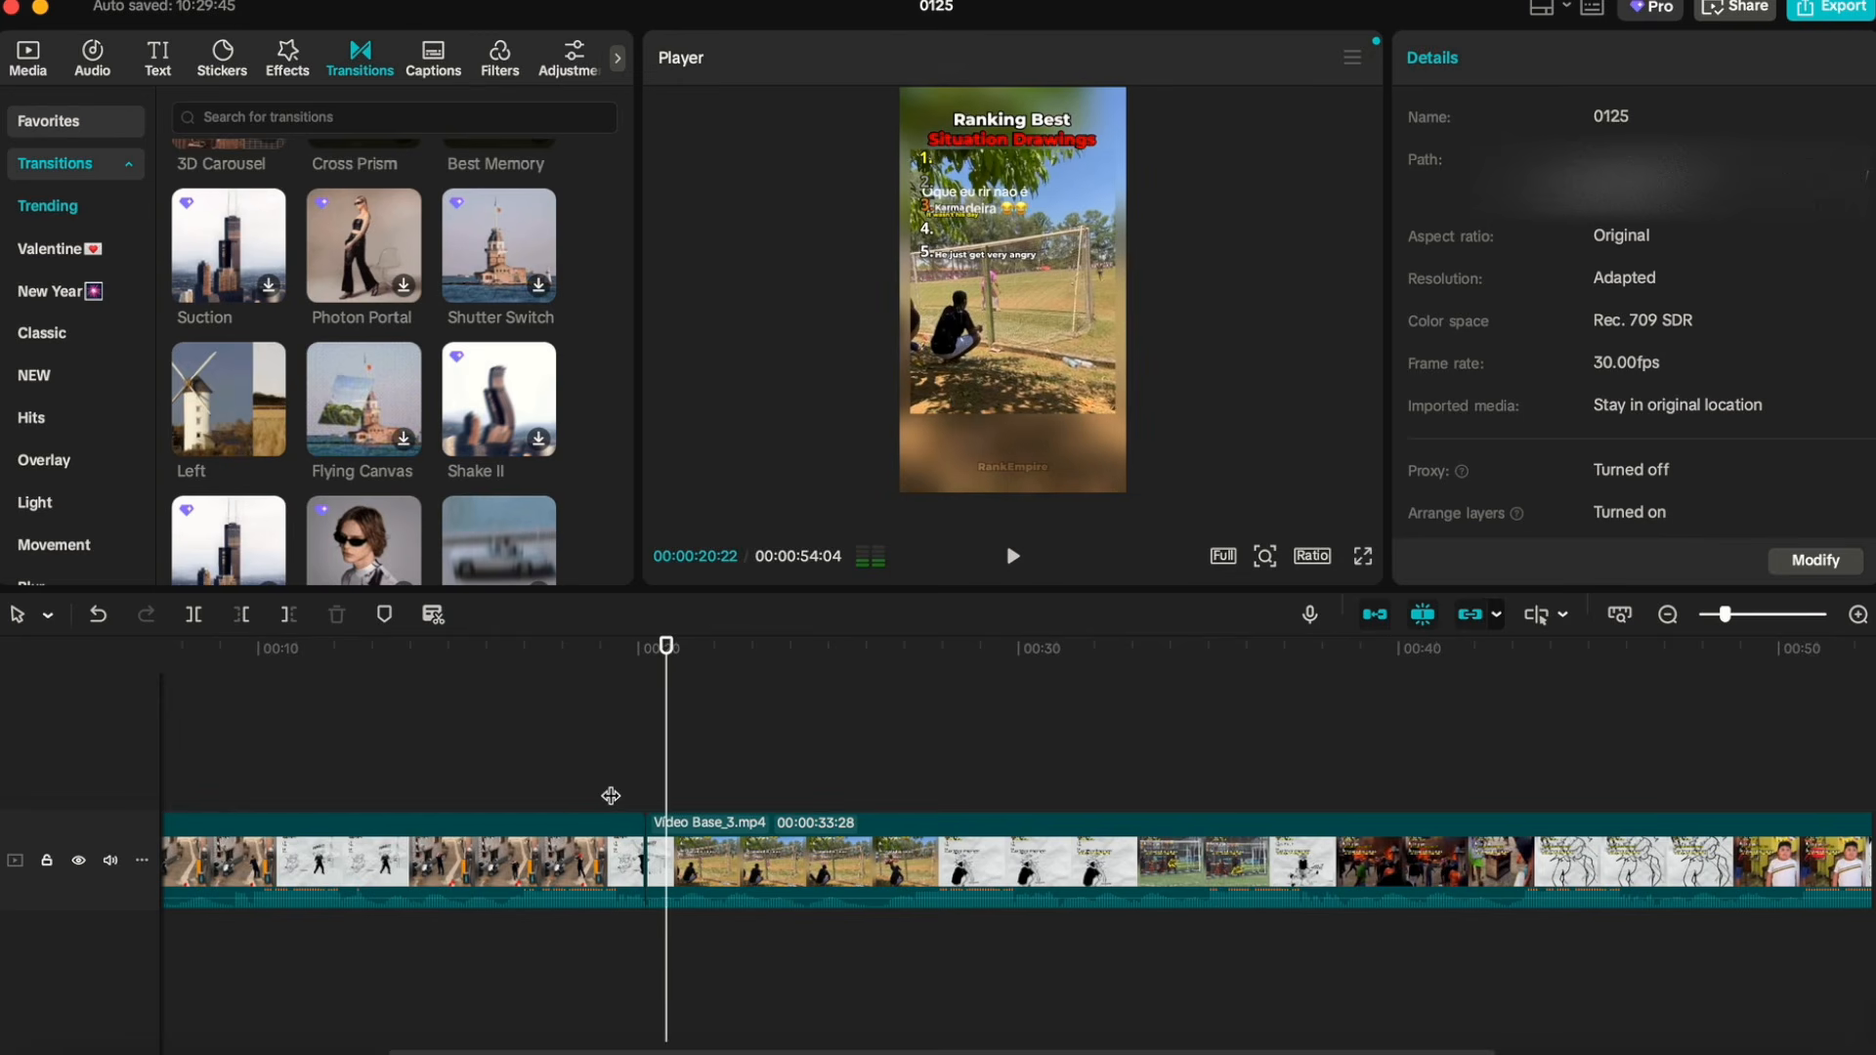
# Step: Add the Left transition at the cut between the two Video Base_3.mp4 clips just after 20 seconds
pyautogui.moveTo(230, 396)
pyautogui.mouseDown()
pyautogui.moveTo(490, 617)
pyautogui.moveTo(646, 856)
pyautogui.mouseUp()
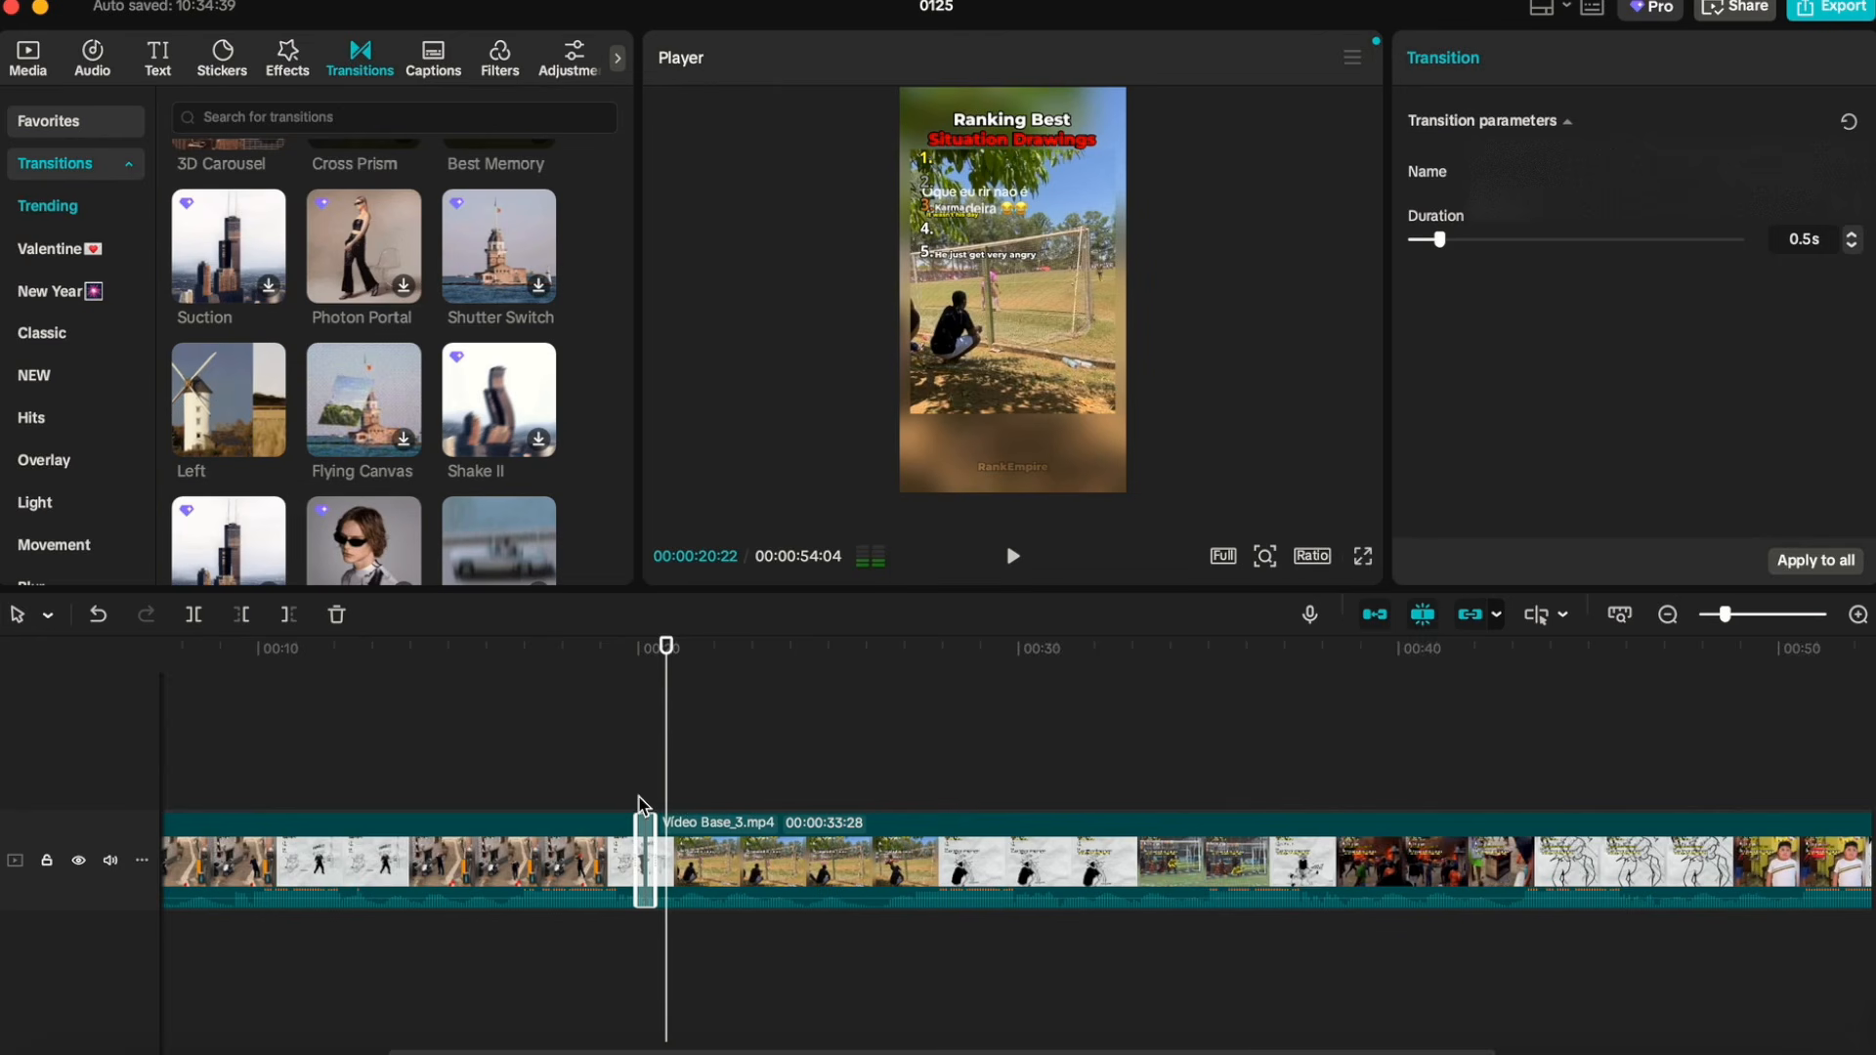
pyautogui.scroll(3, 640, 808)
pyautogui.scroll(4, 640, 808)
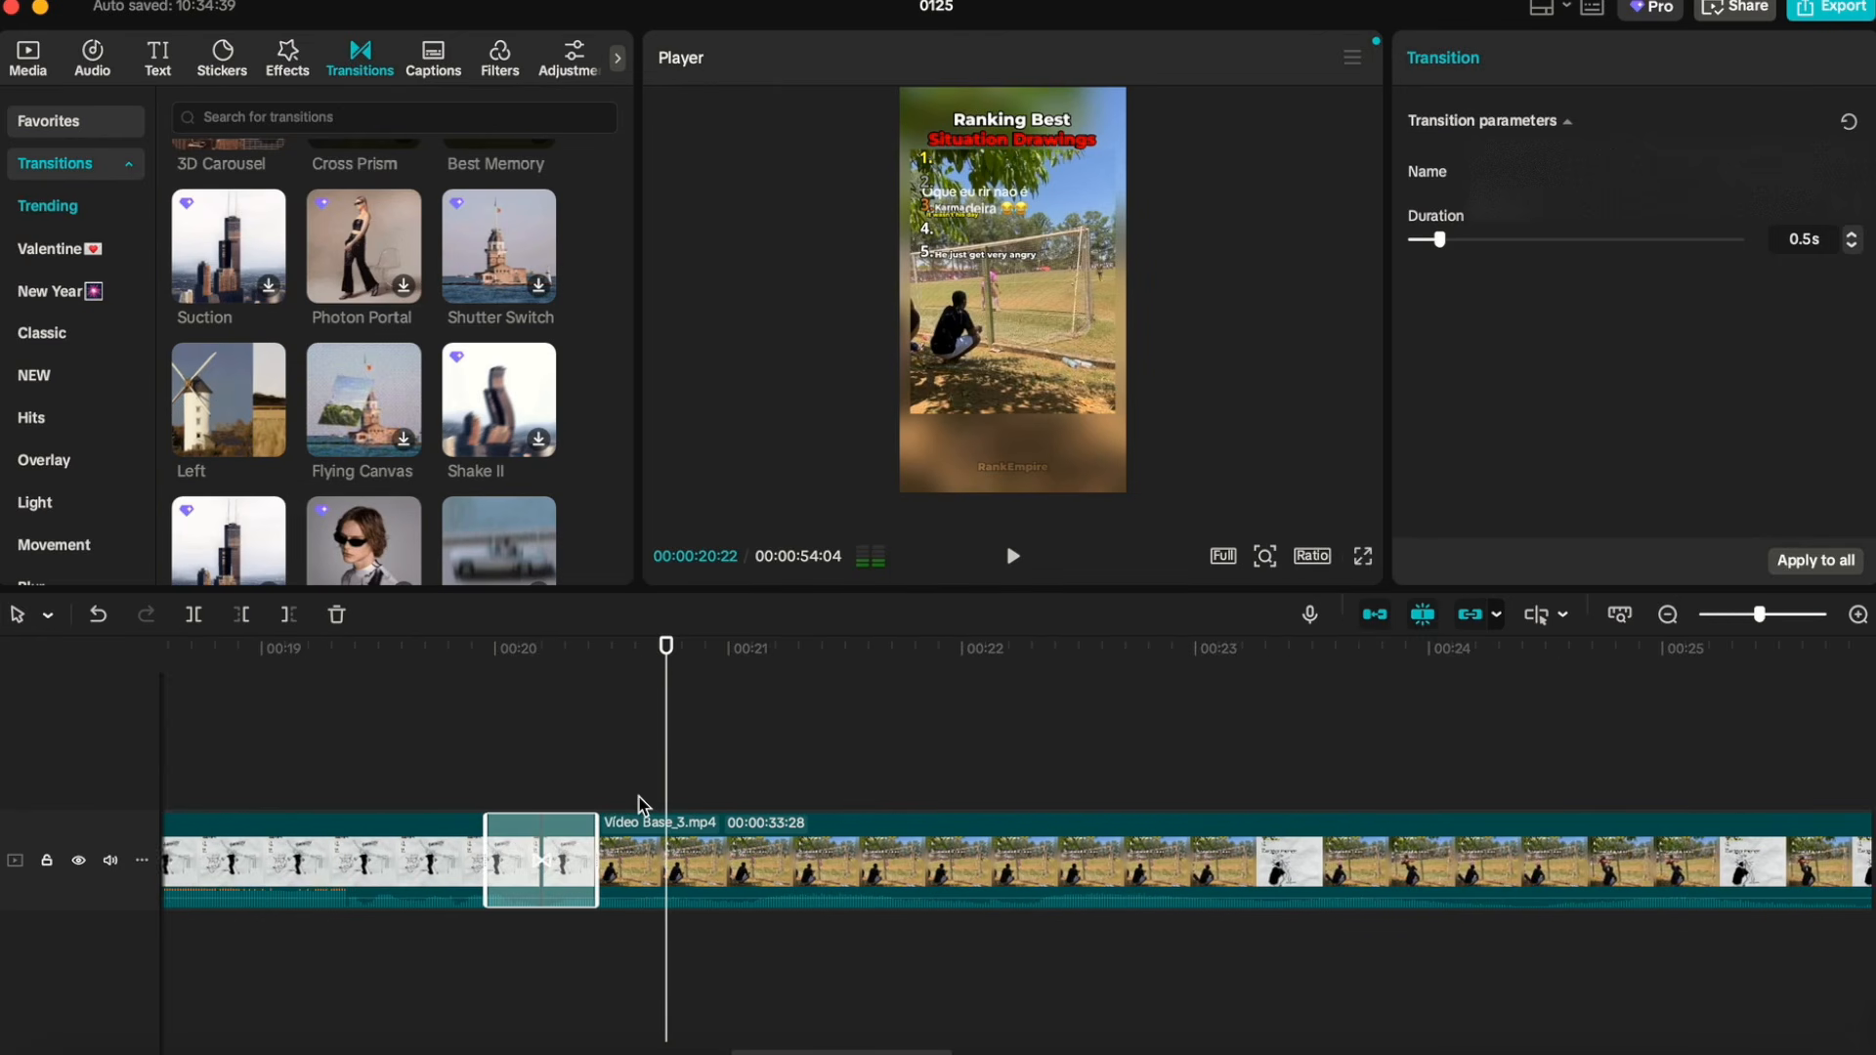
pyautogui.hscroll(-5, 640, 807)
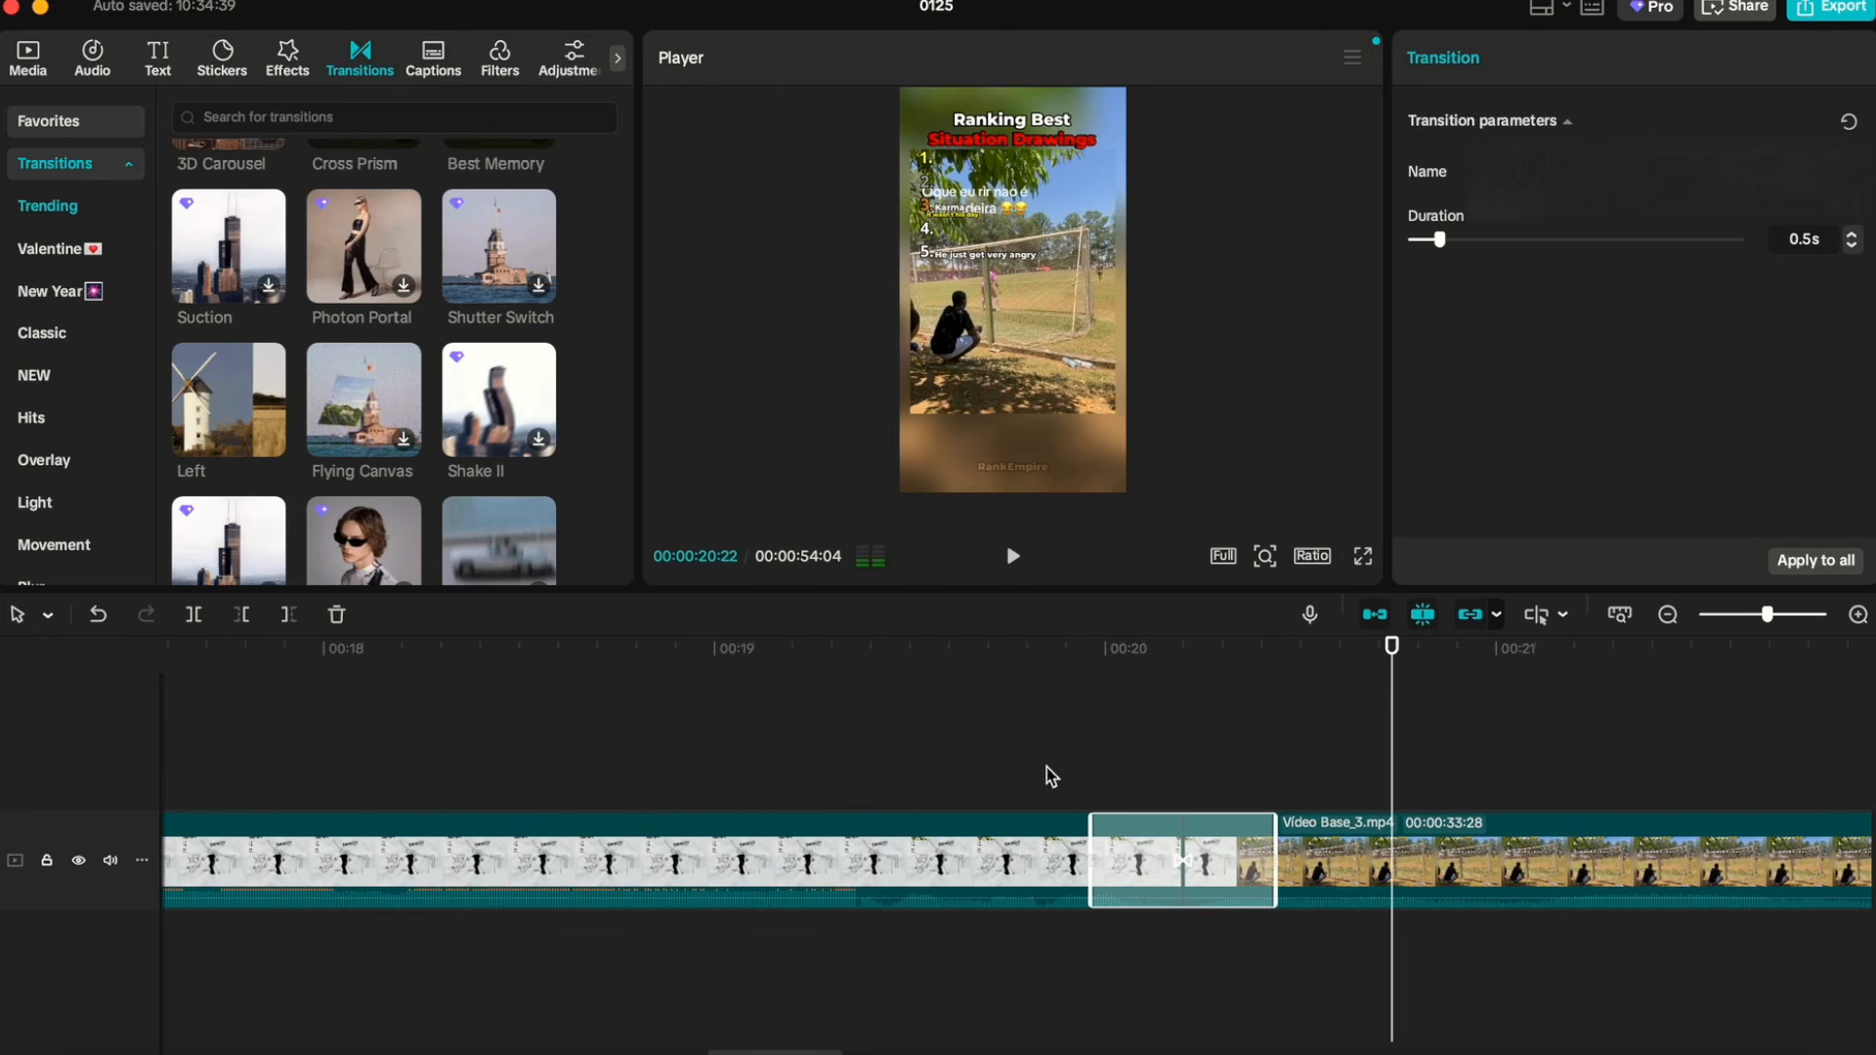
# Step: Play the timeline repeatedly across the added Left transition to review how it looks
pyautogui.click(1046, 777)
pyautogui.hscroll(-10, 909, 759)
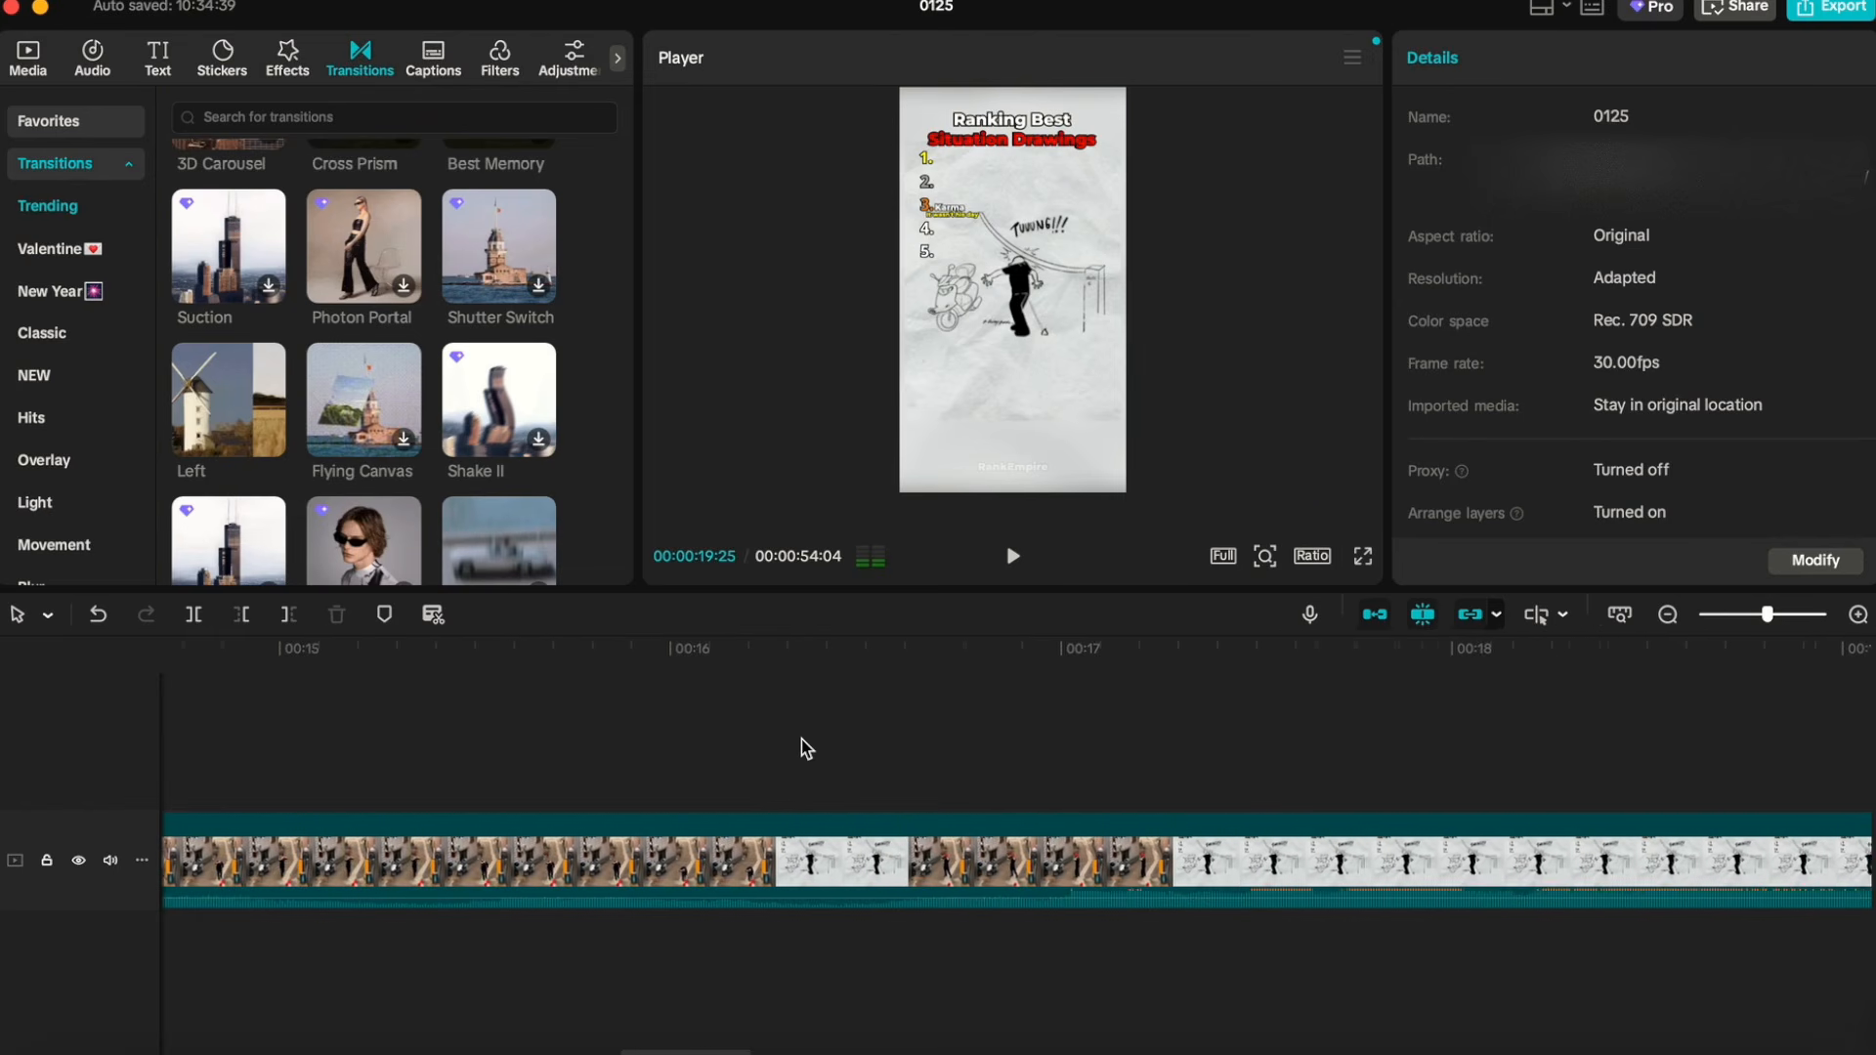
pyautogui.scroll(-4, 801, 739)
pyautogui.hscroll(10, 804, 739)
pyautogui.scroll(-2, 807, 738)
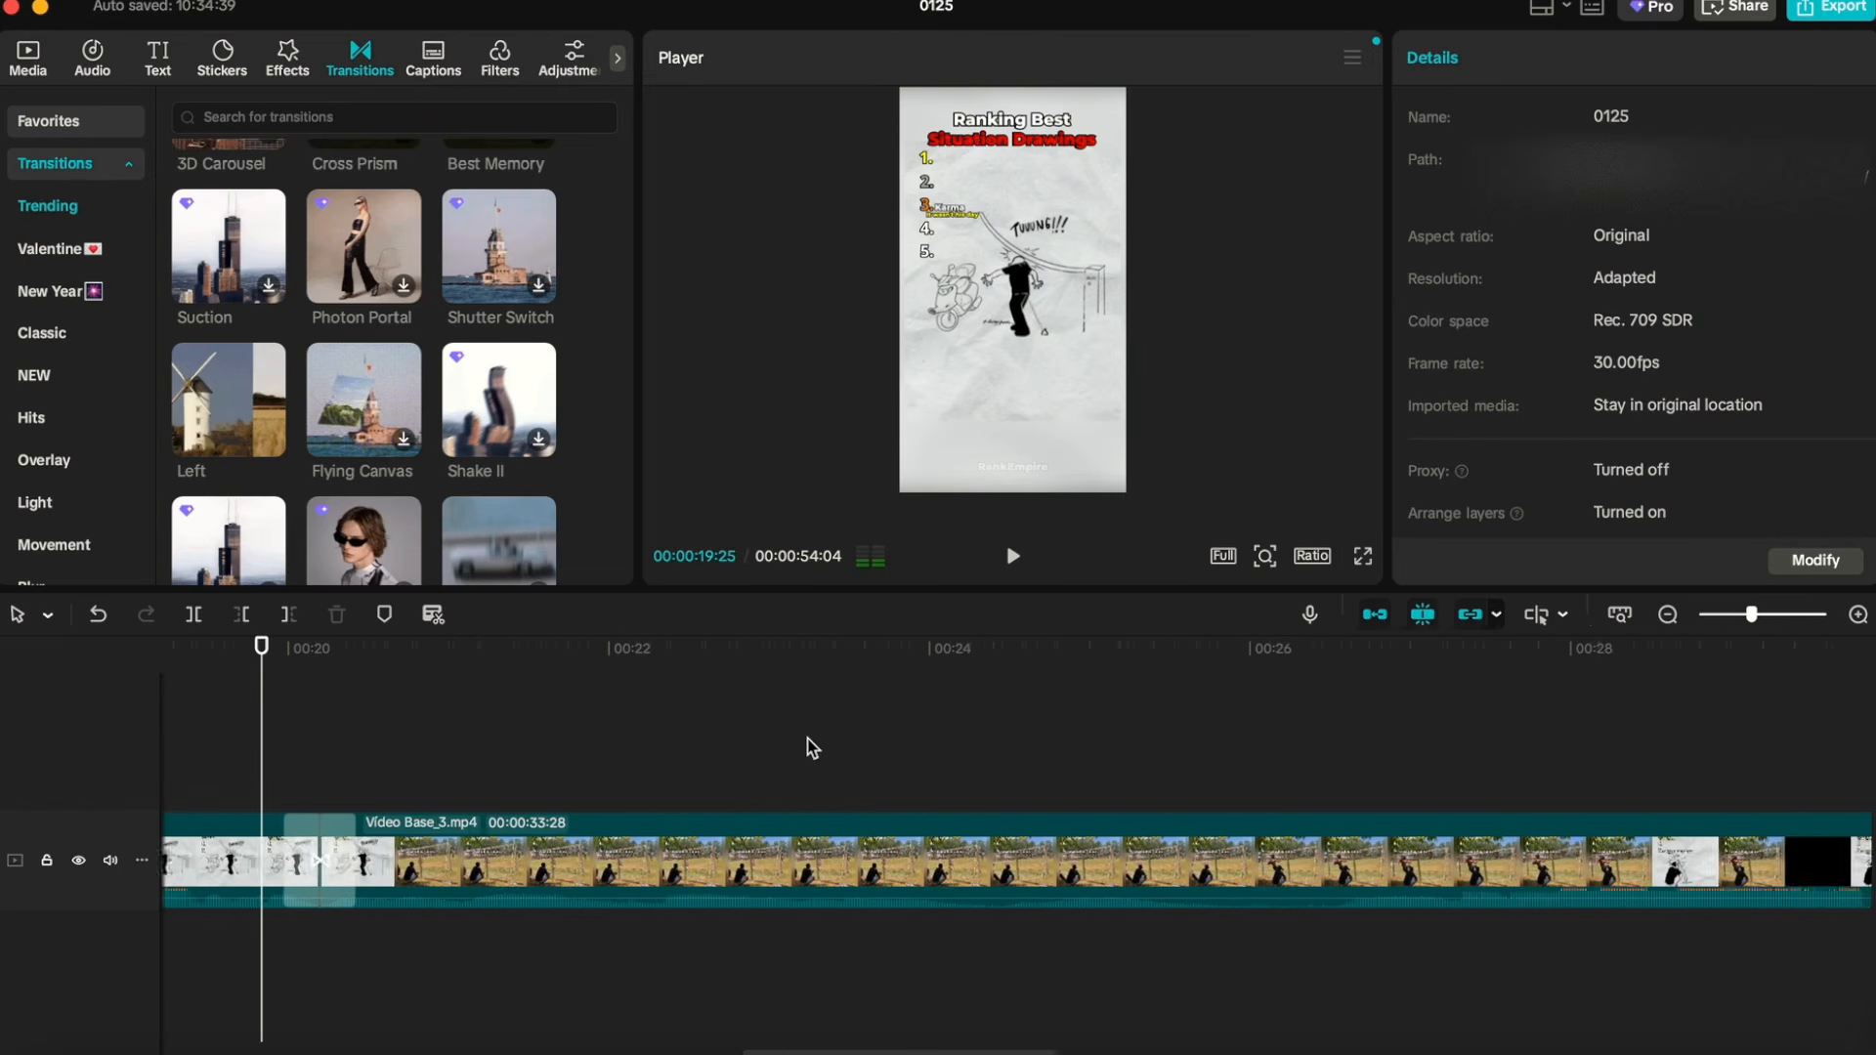
pyautogui.scroll(-1, 803, 762)
pyautogui.hscroll(-9, 798, 774)
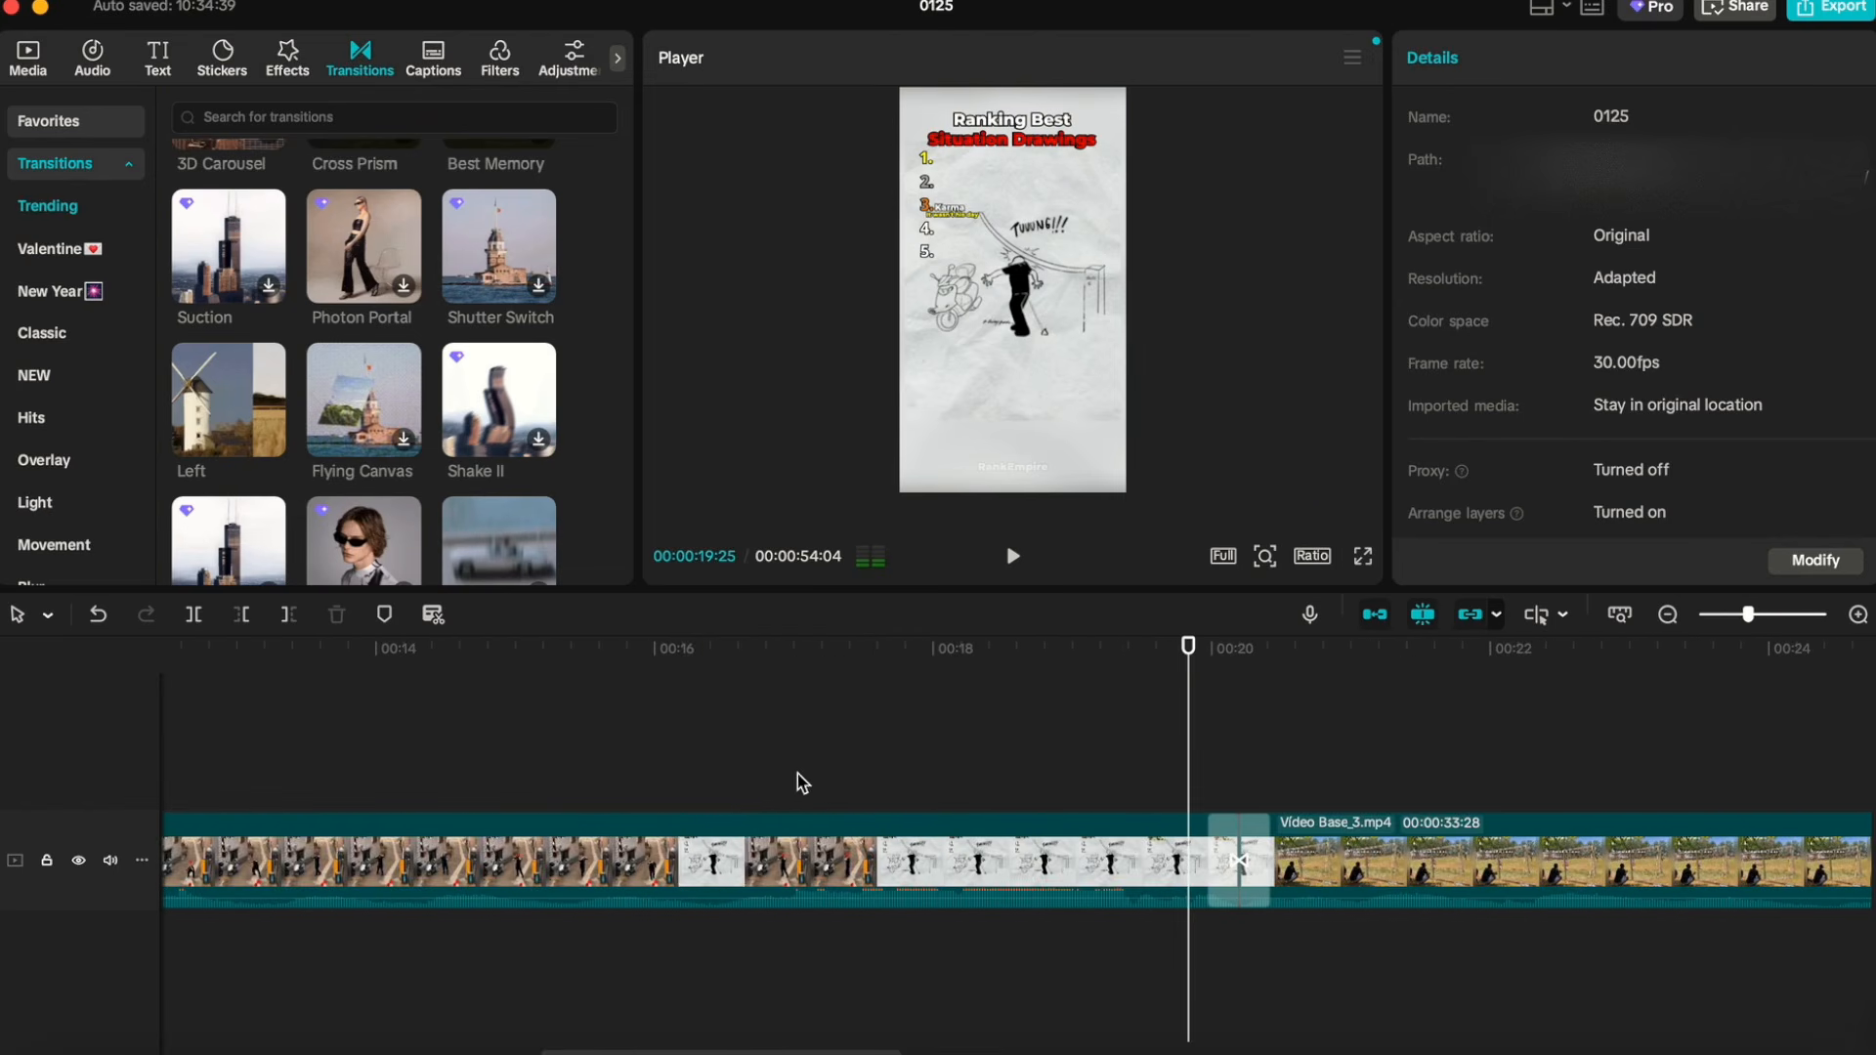
pyautogui.click(721, 778)
pyautogui.press('space')
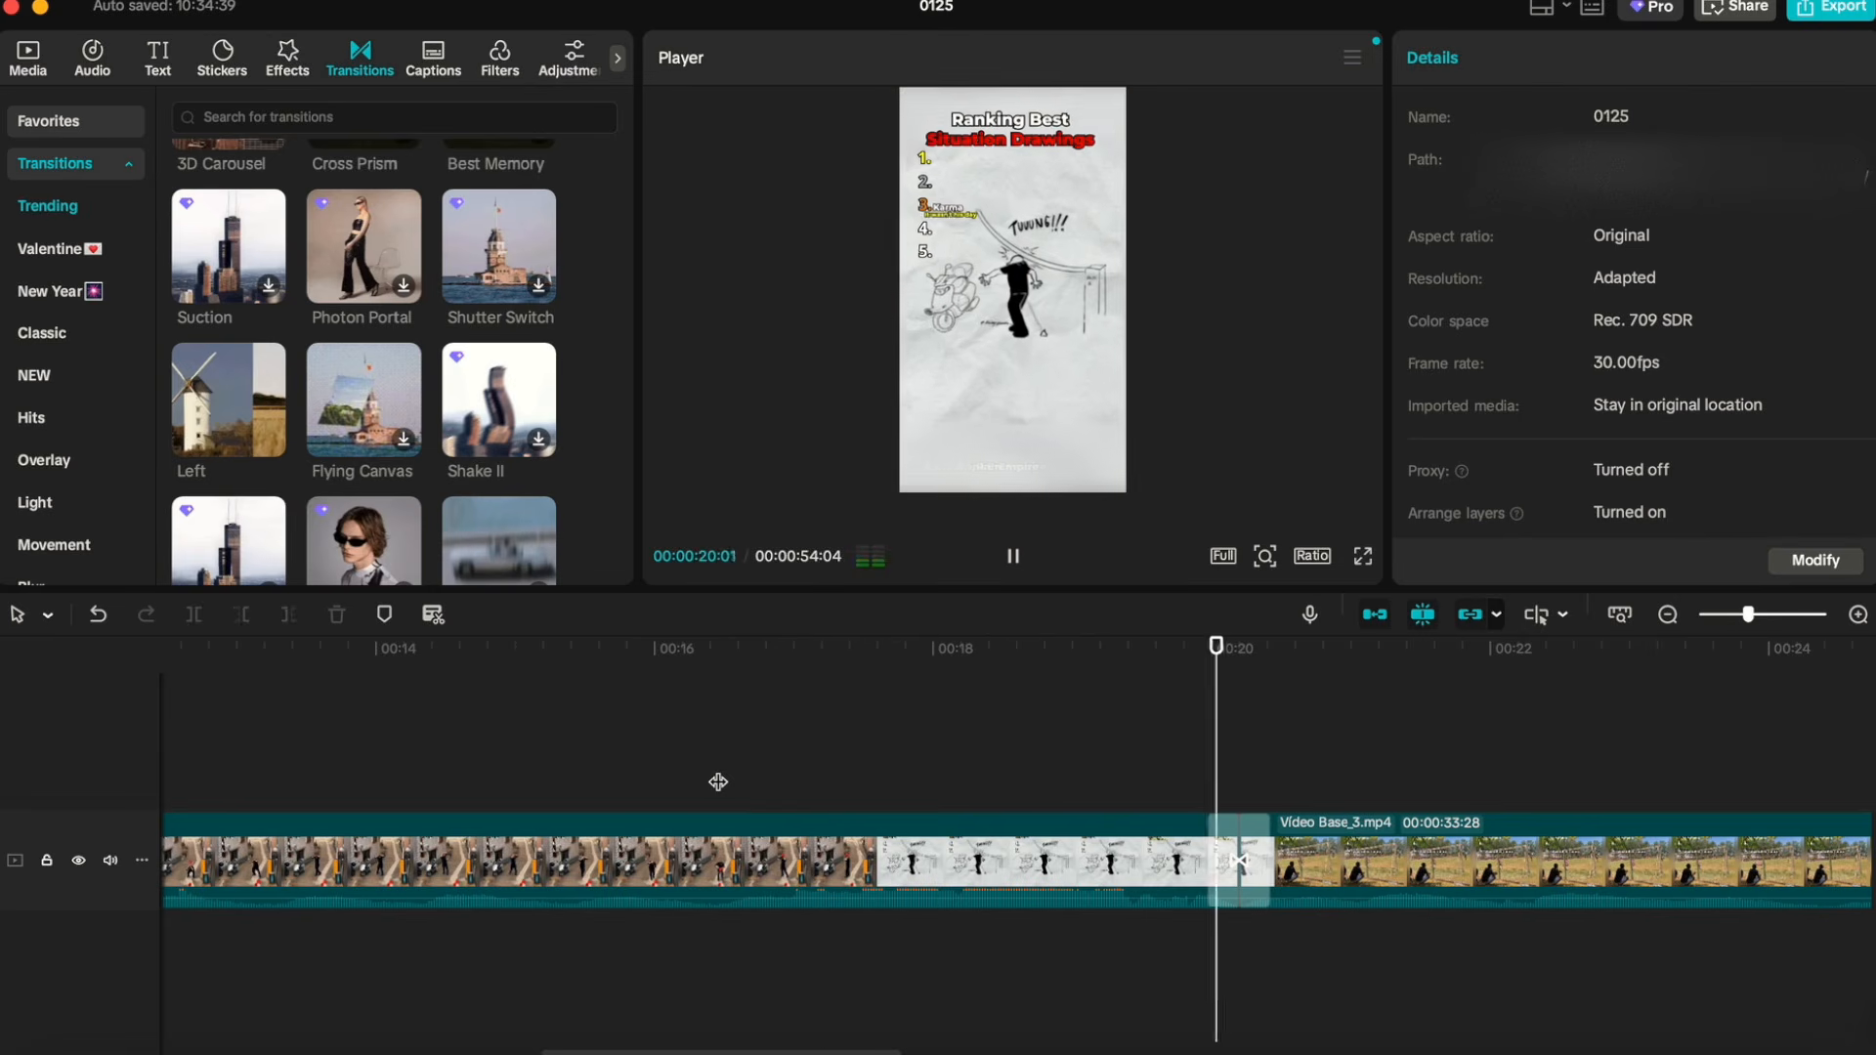
pyautogui.press('space')
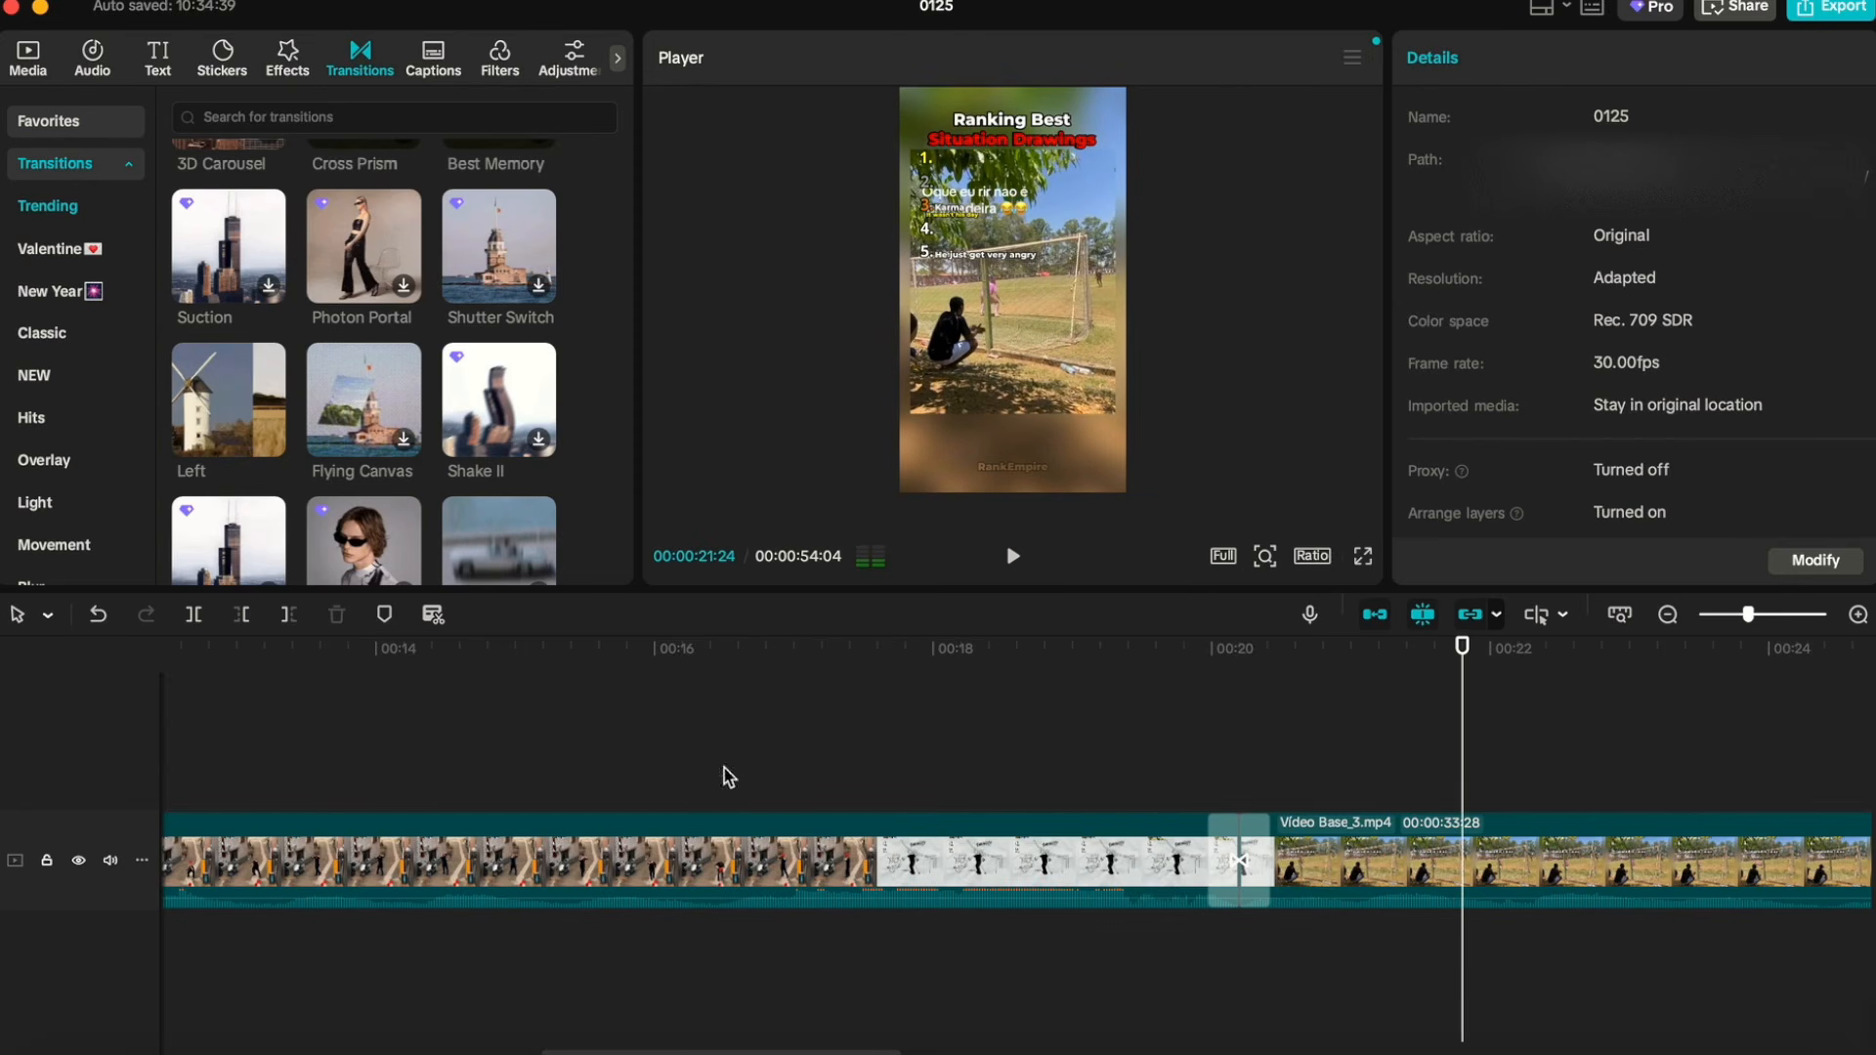
pyautogui.click(1125, 759)
pyautogui.press('space')
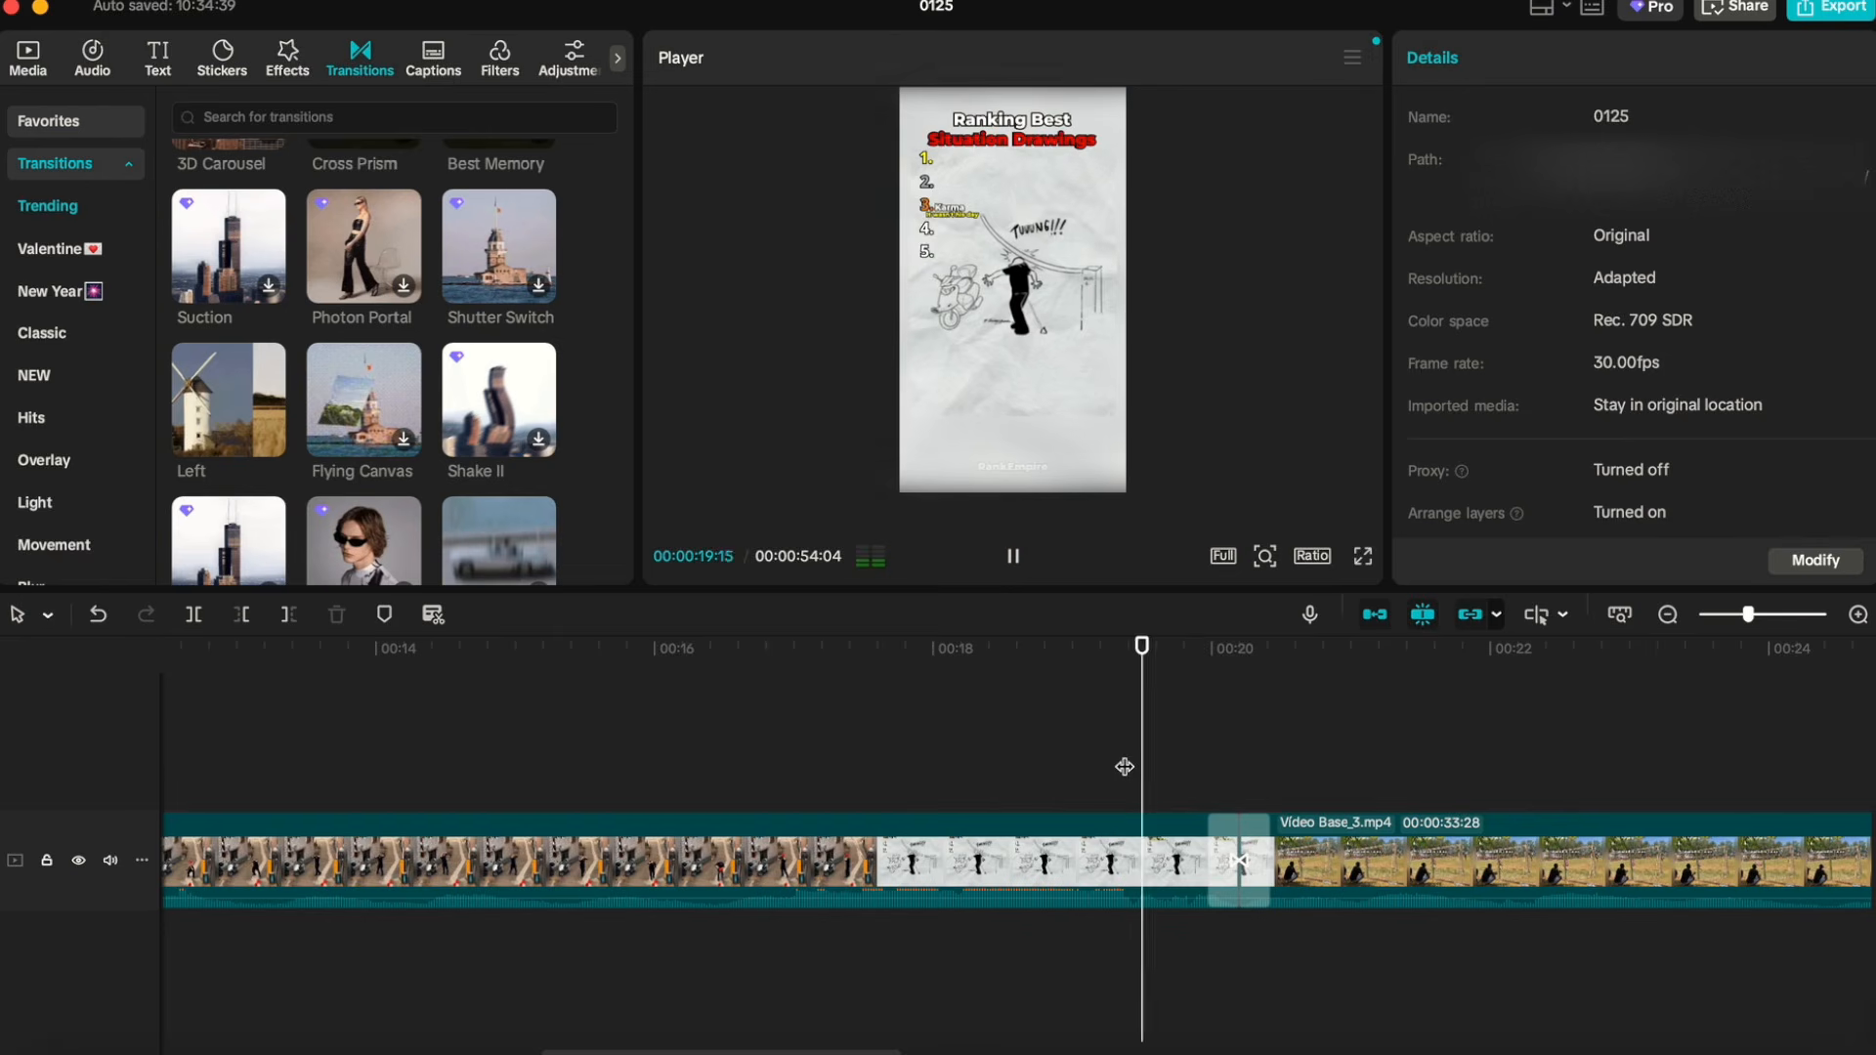
pyautogui.press('space')
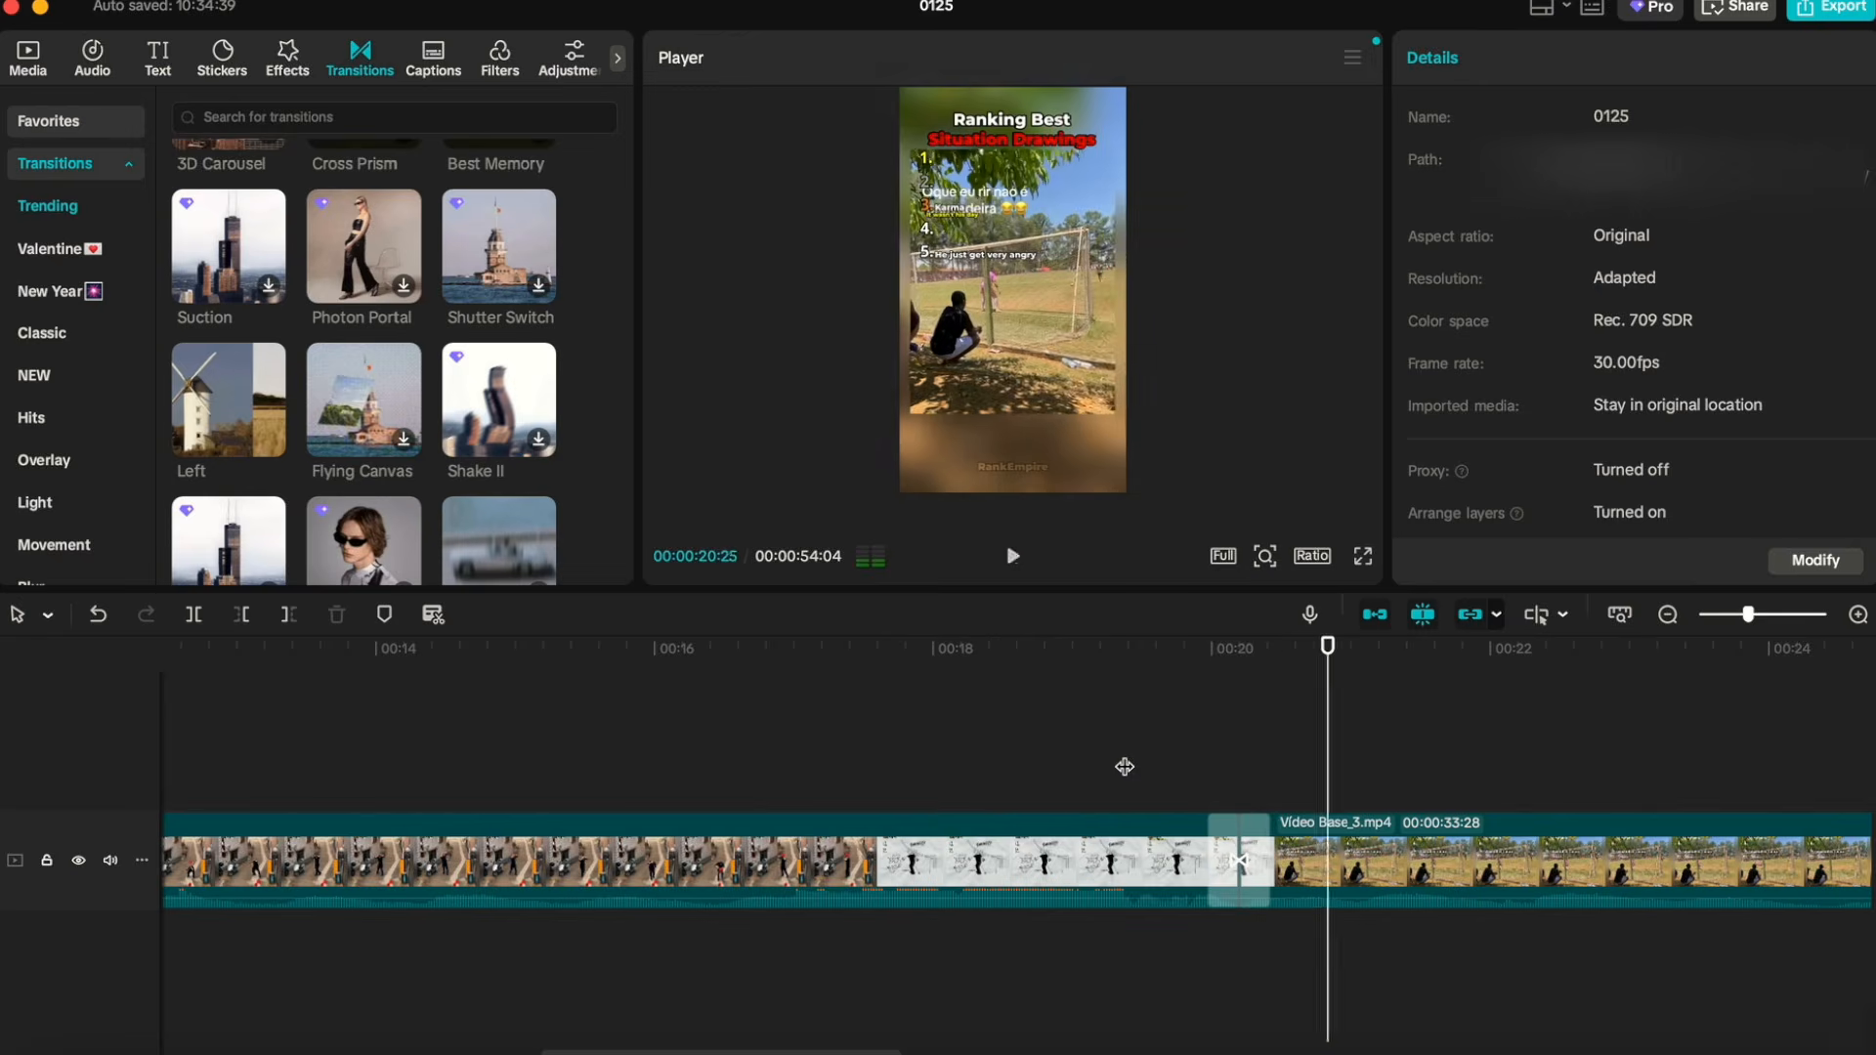
pyautogui.click(1180, 781)
pyautogui.press('space')
pyautogui.press('space')
# Step: Find the next scene change in the second clip and split the clip there at 00:00:31:03
pyautogui.hscroll(10, 1168, 860)
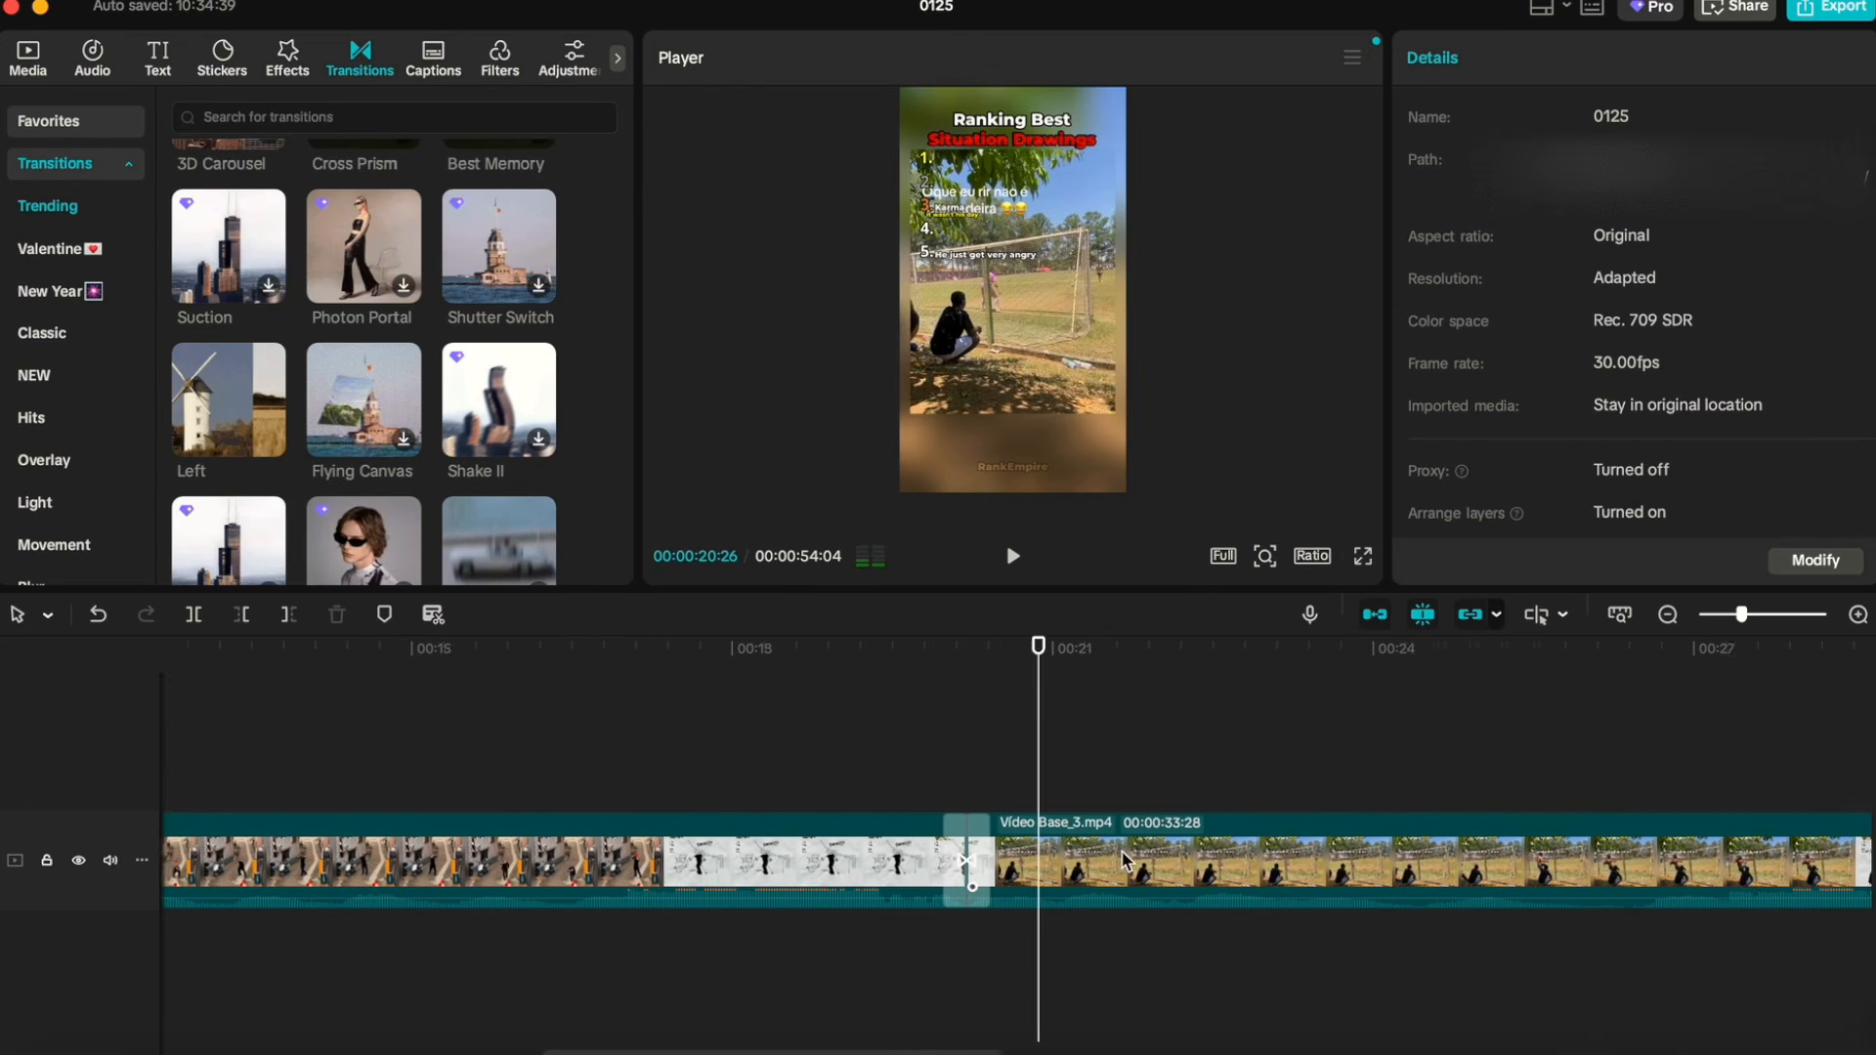
pyautogui.hscroll(-10, 1124, 860)
pyautogui.hscroll(10, 1124, 860)
pyautogui.hscroll(6, 1124, 860)
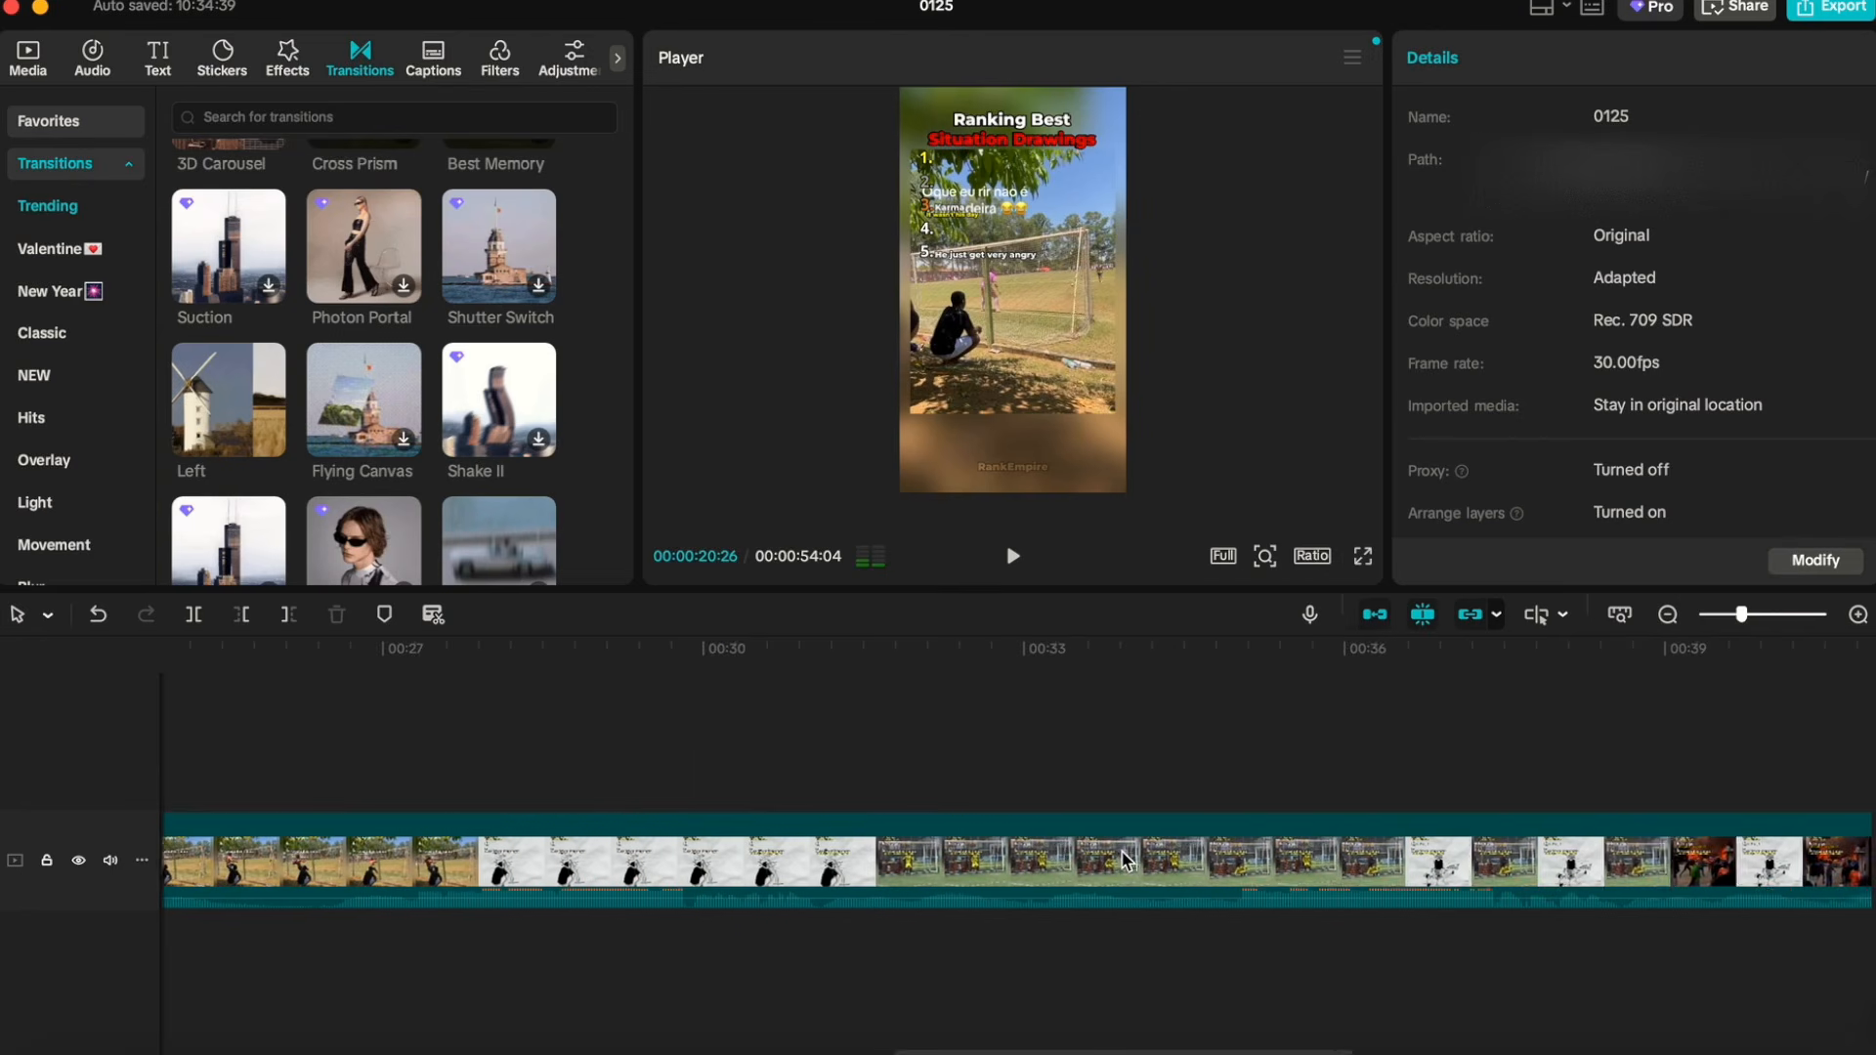
pyautogui.hscroll(-6, 1124, 860)
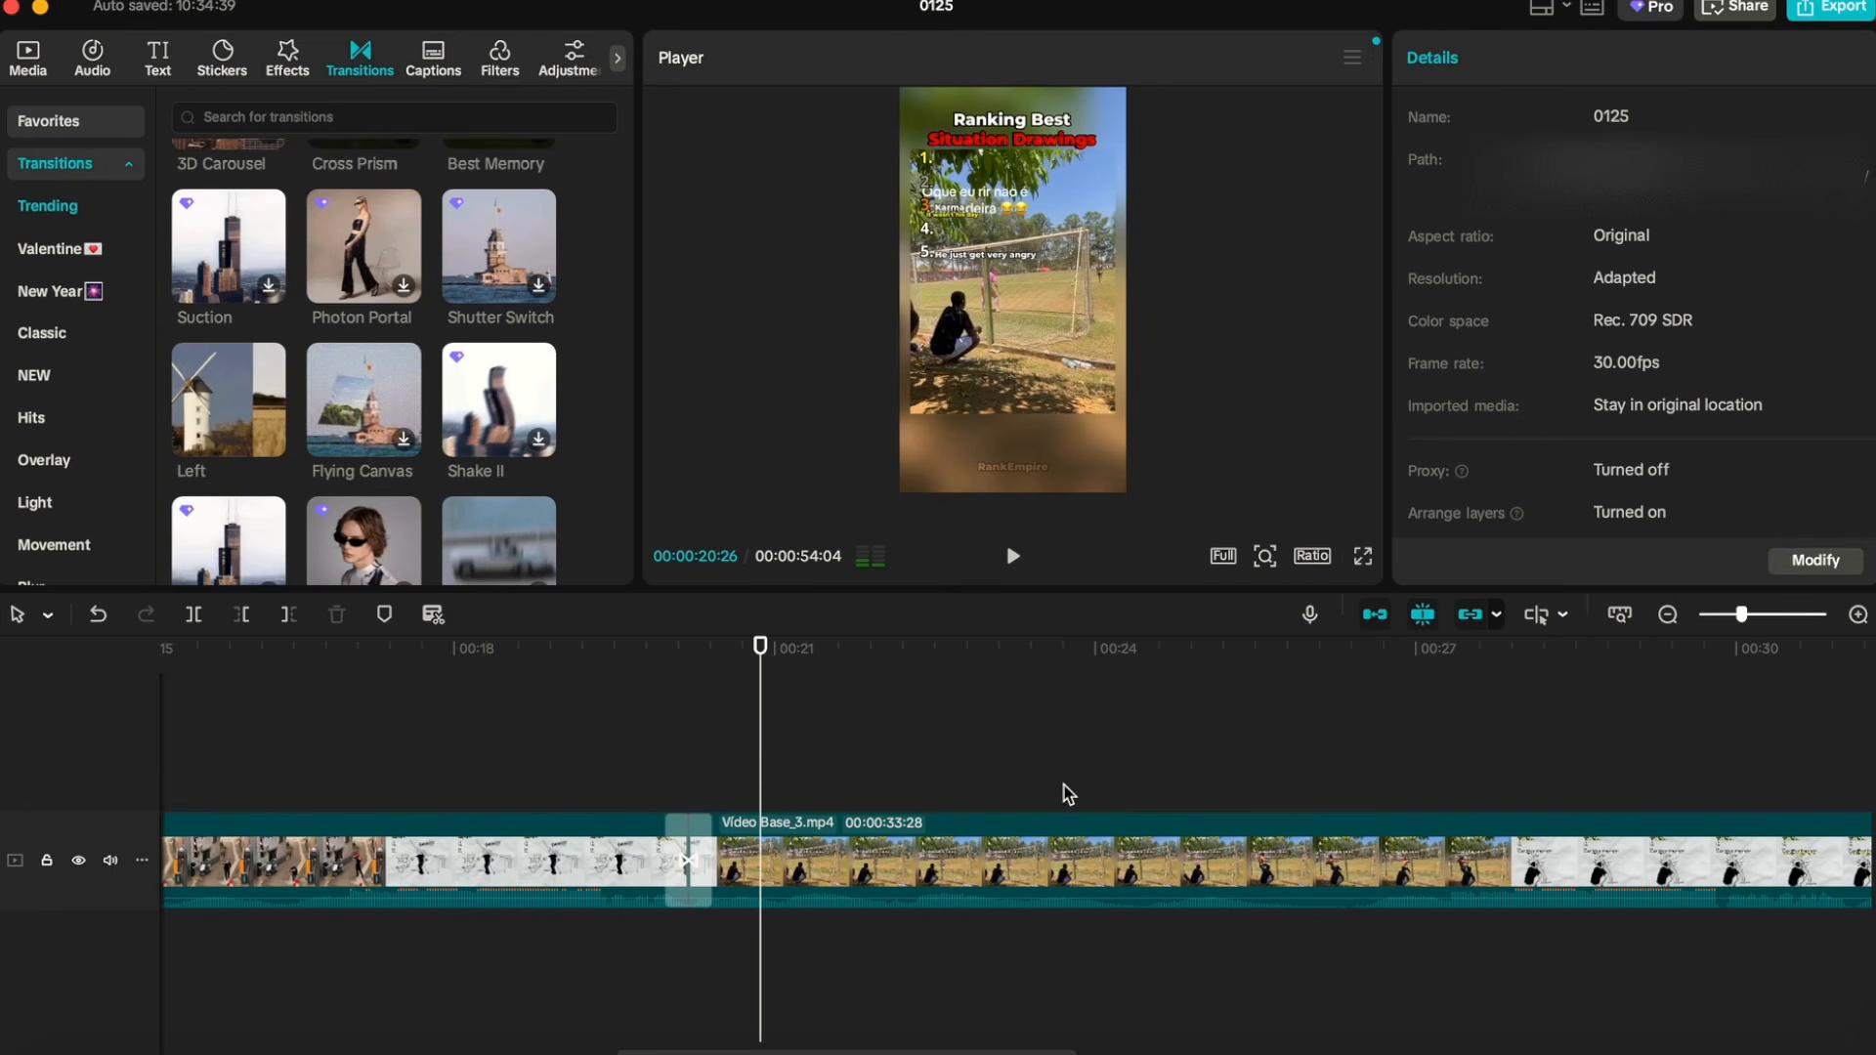
pyautogui.click(1124, 788)
pyautogui.click(1256, 789)
pyautogui.hscroll(7, 1251, 803)
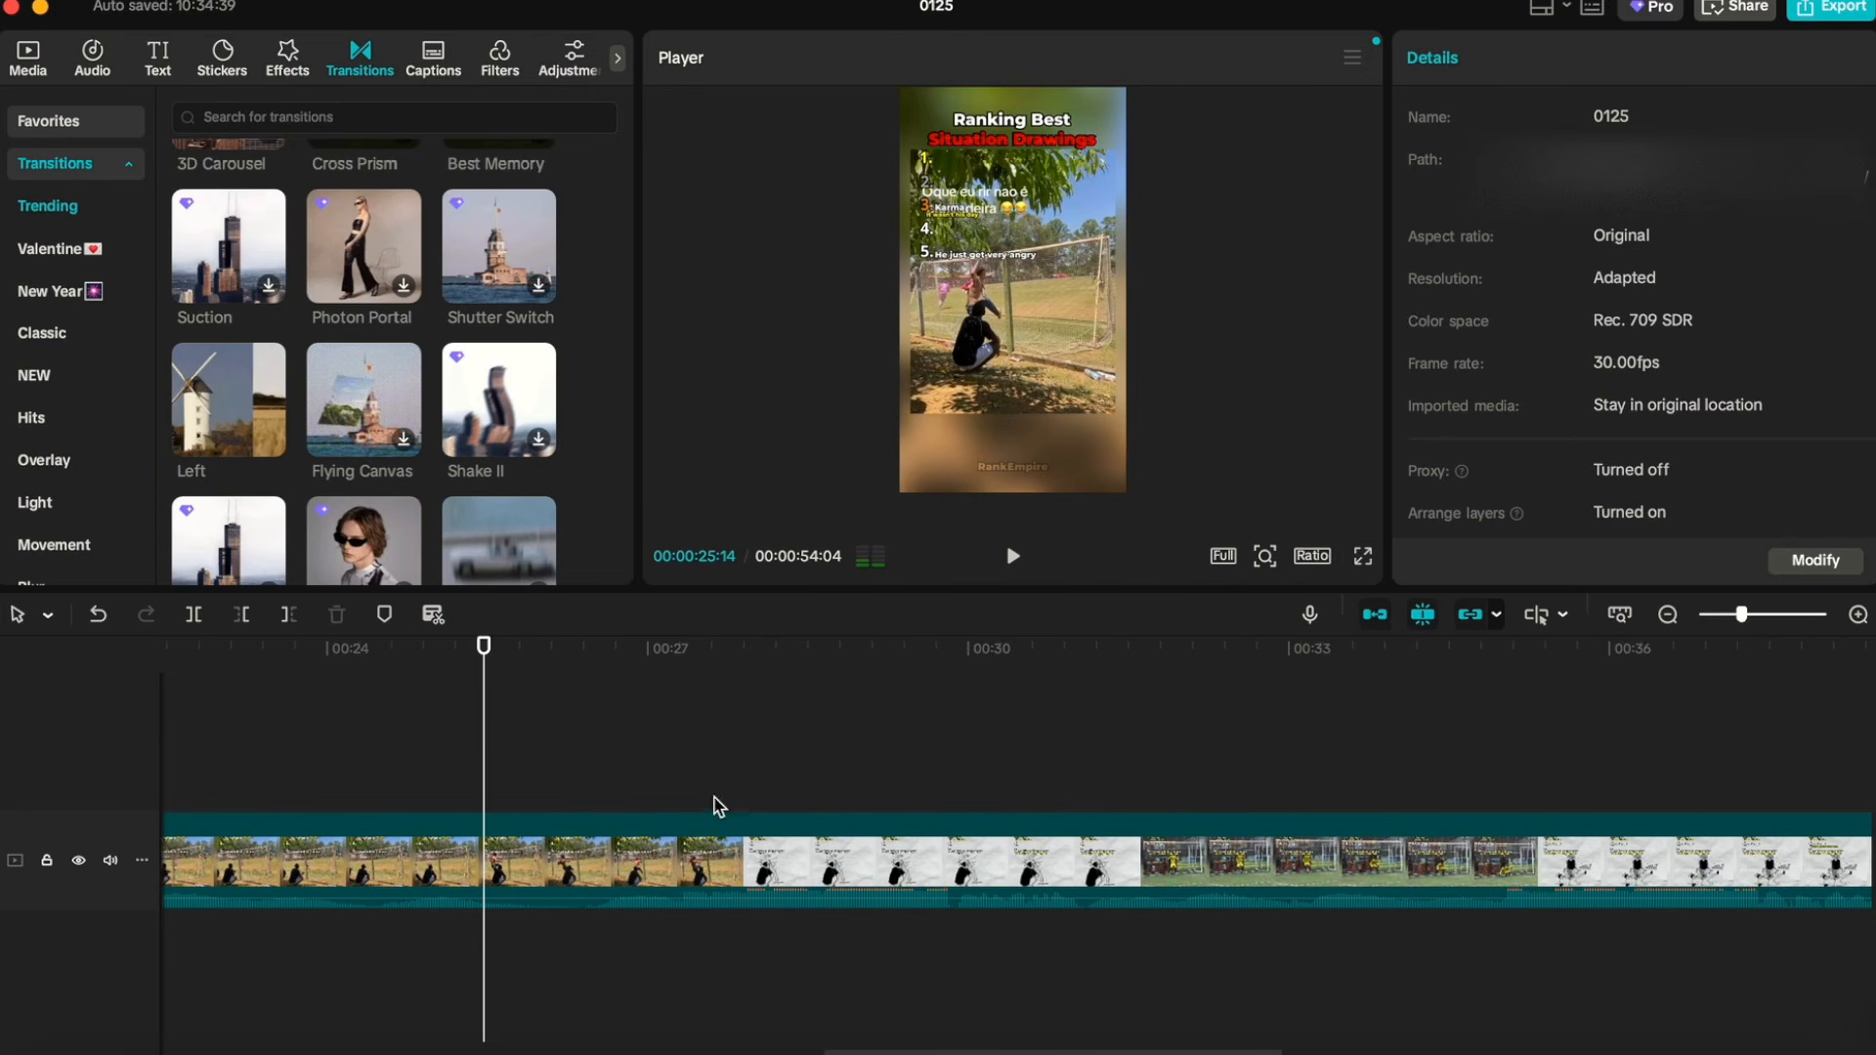
pyautogui.click(681, 797)
pyautogui.click(571, 811)
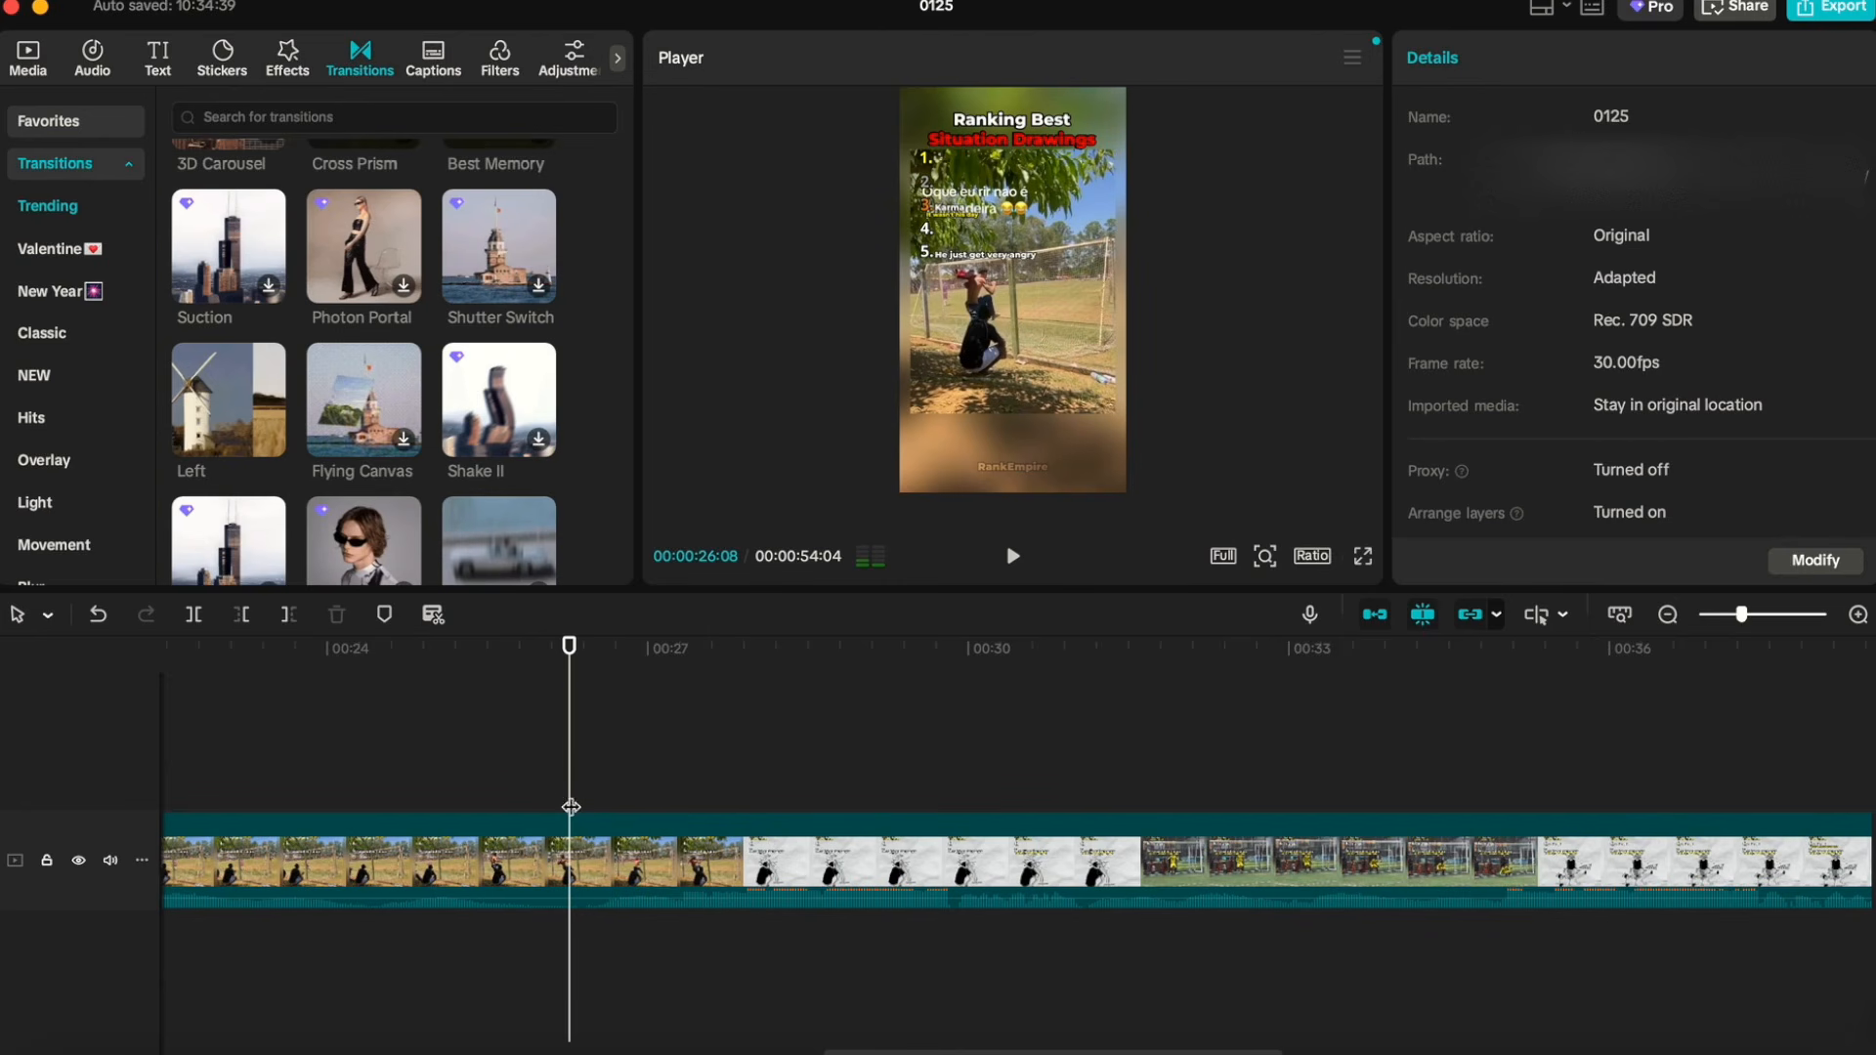
pyautogui.click(604, 806)
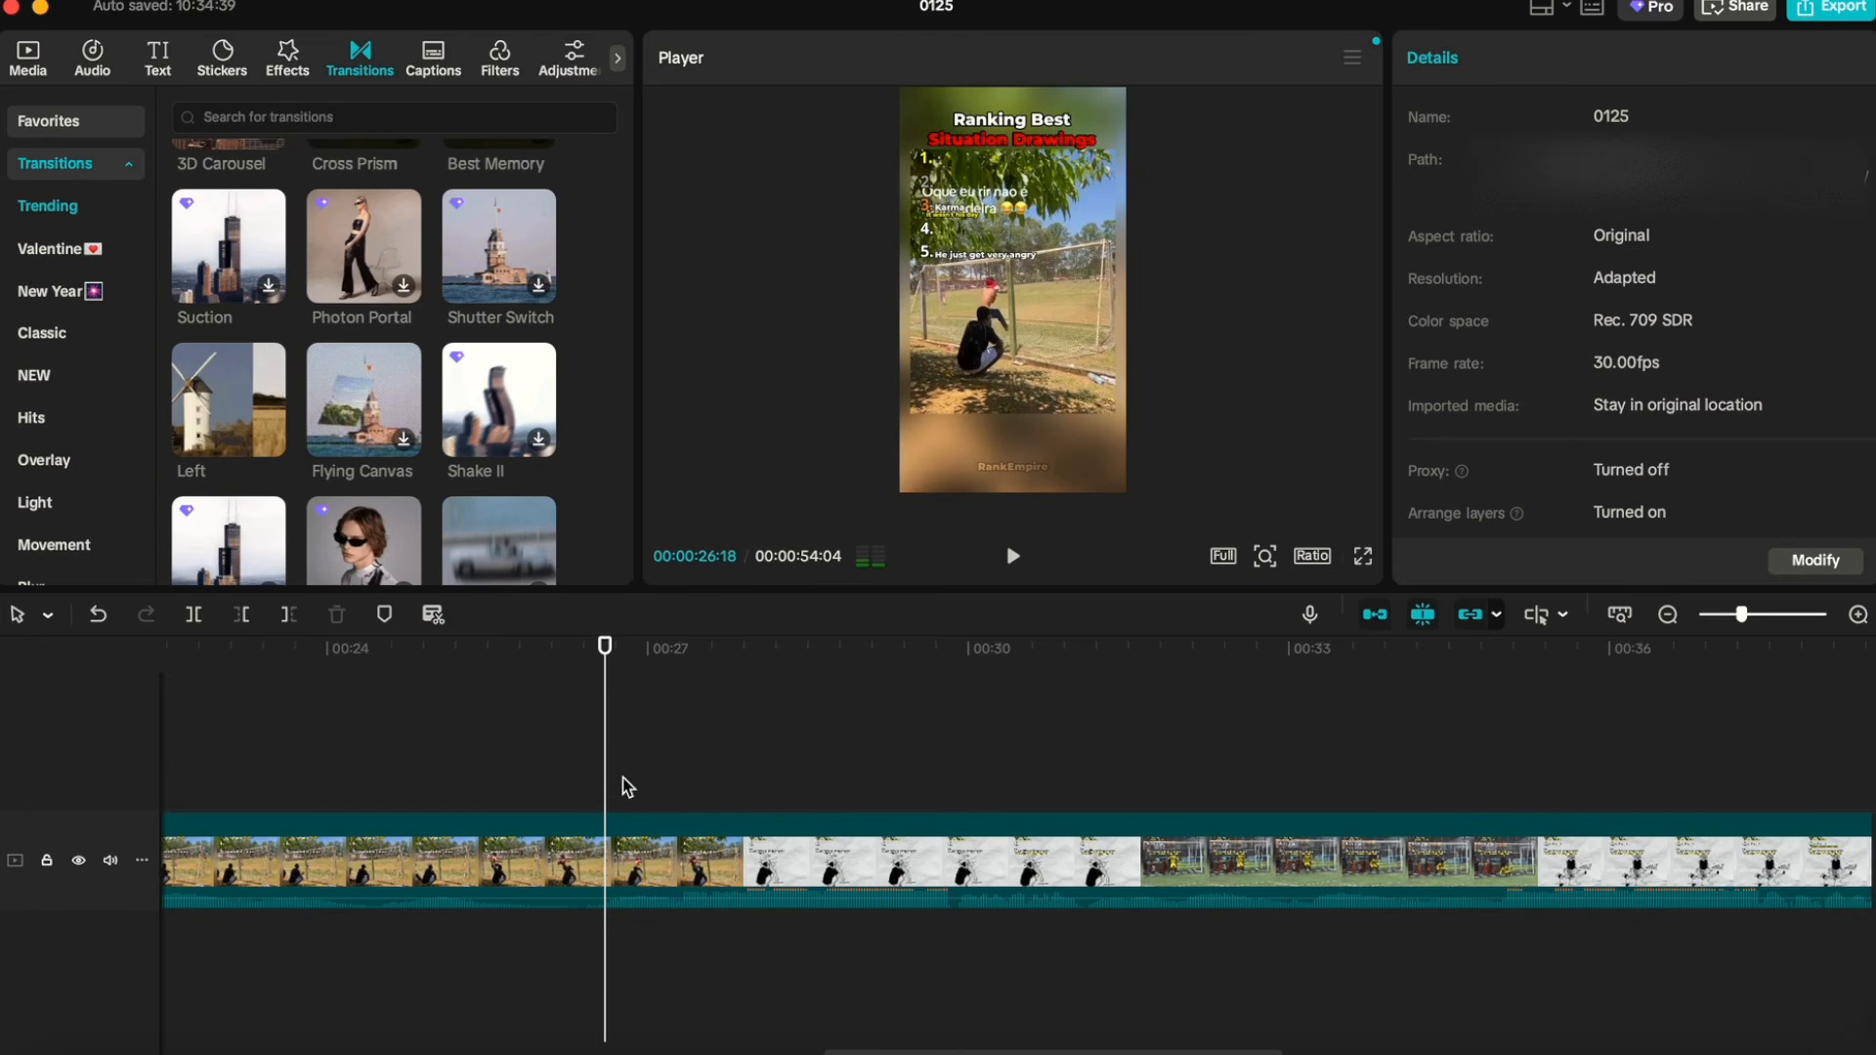
pyautogui.click(646, 801)
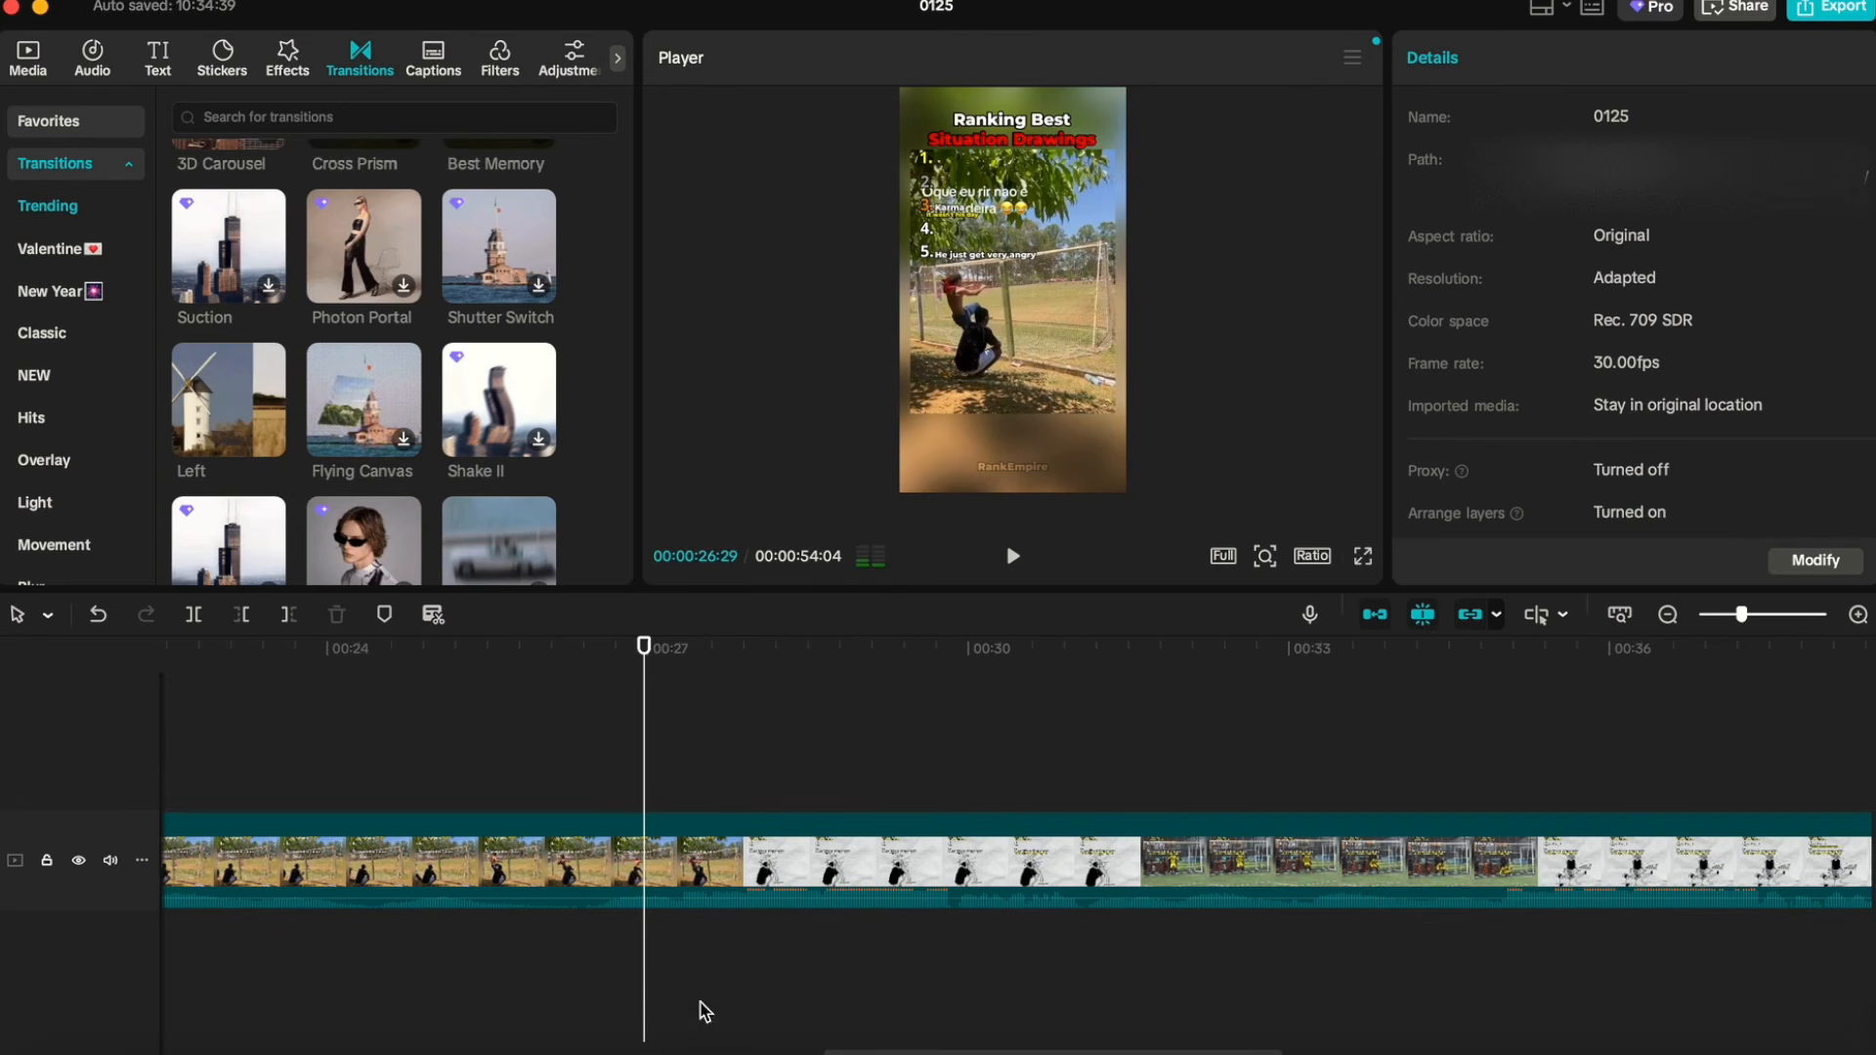
pyautogui.moveTo(955, 788); pyautogui.dragTo(1087, 807)
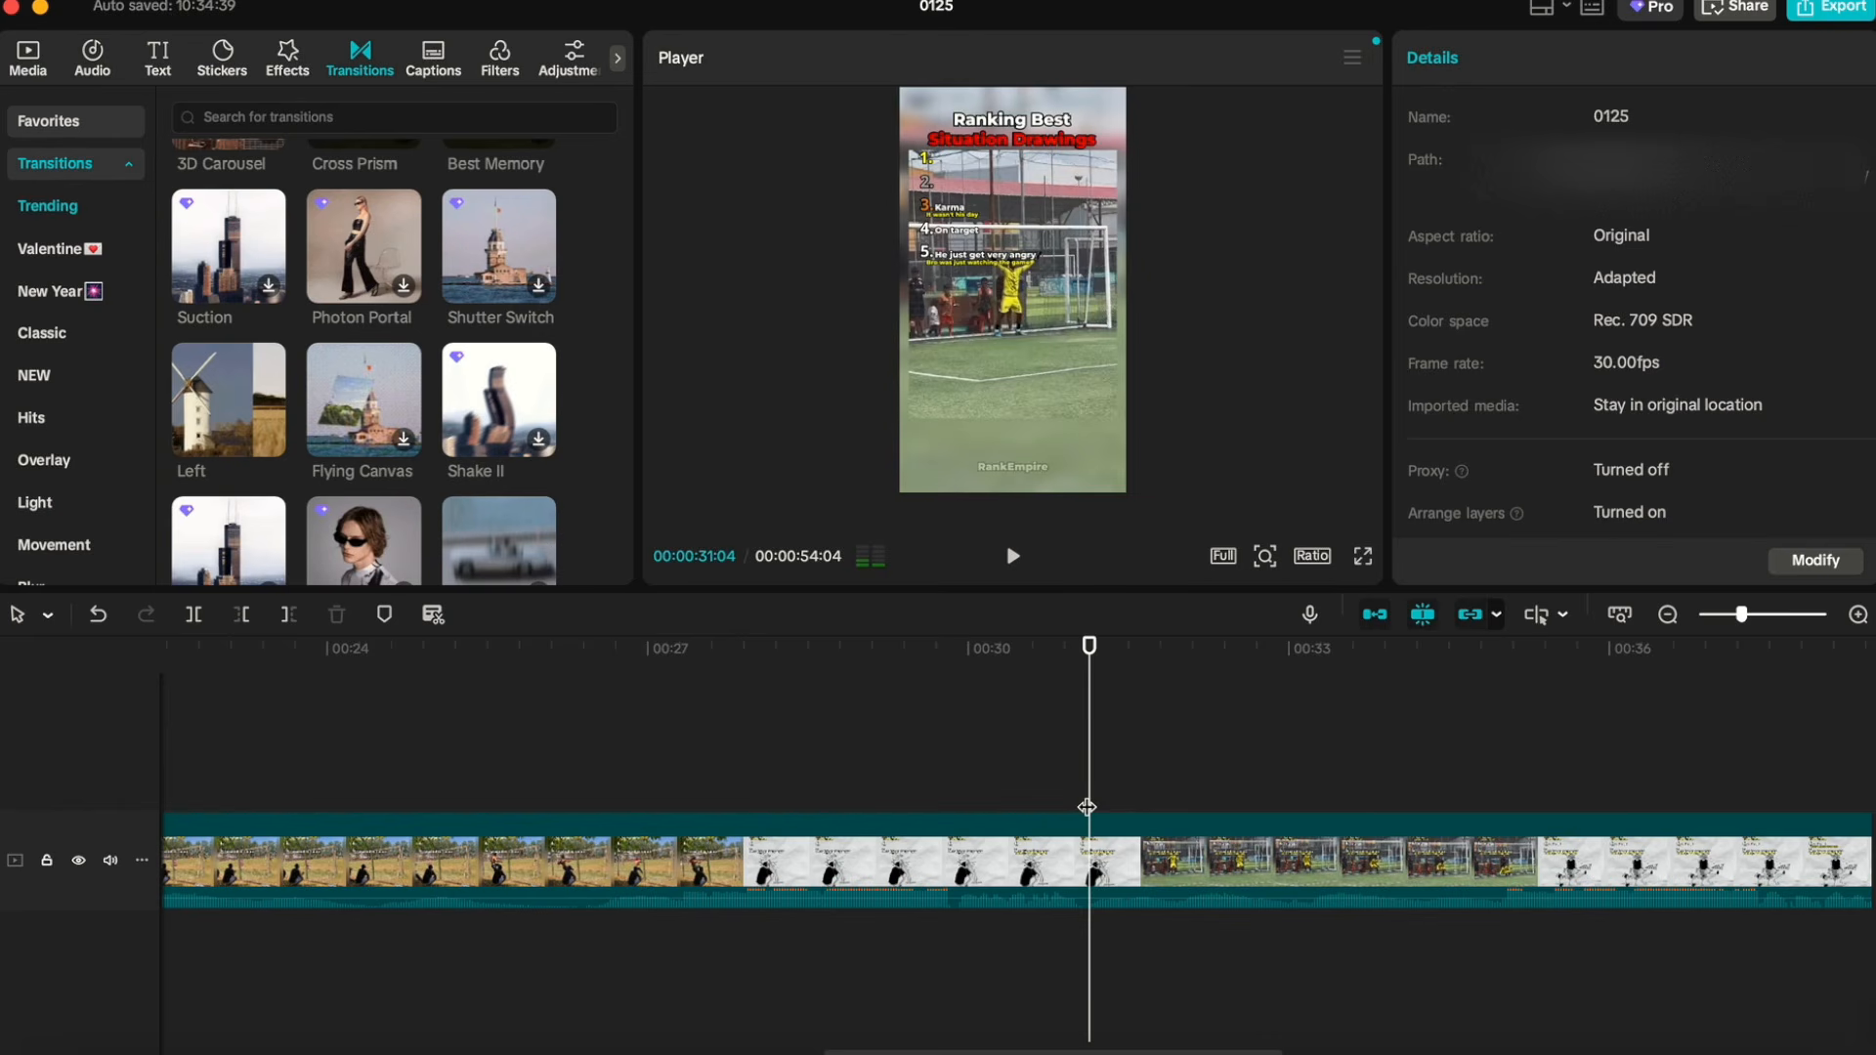
pyautogui.moveTo(1086, 807); pyautogui.dragTo(1087, 808)
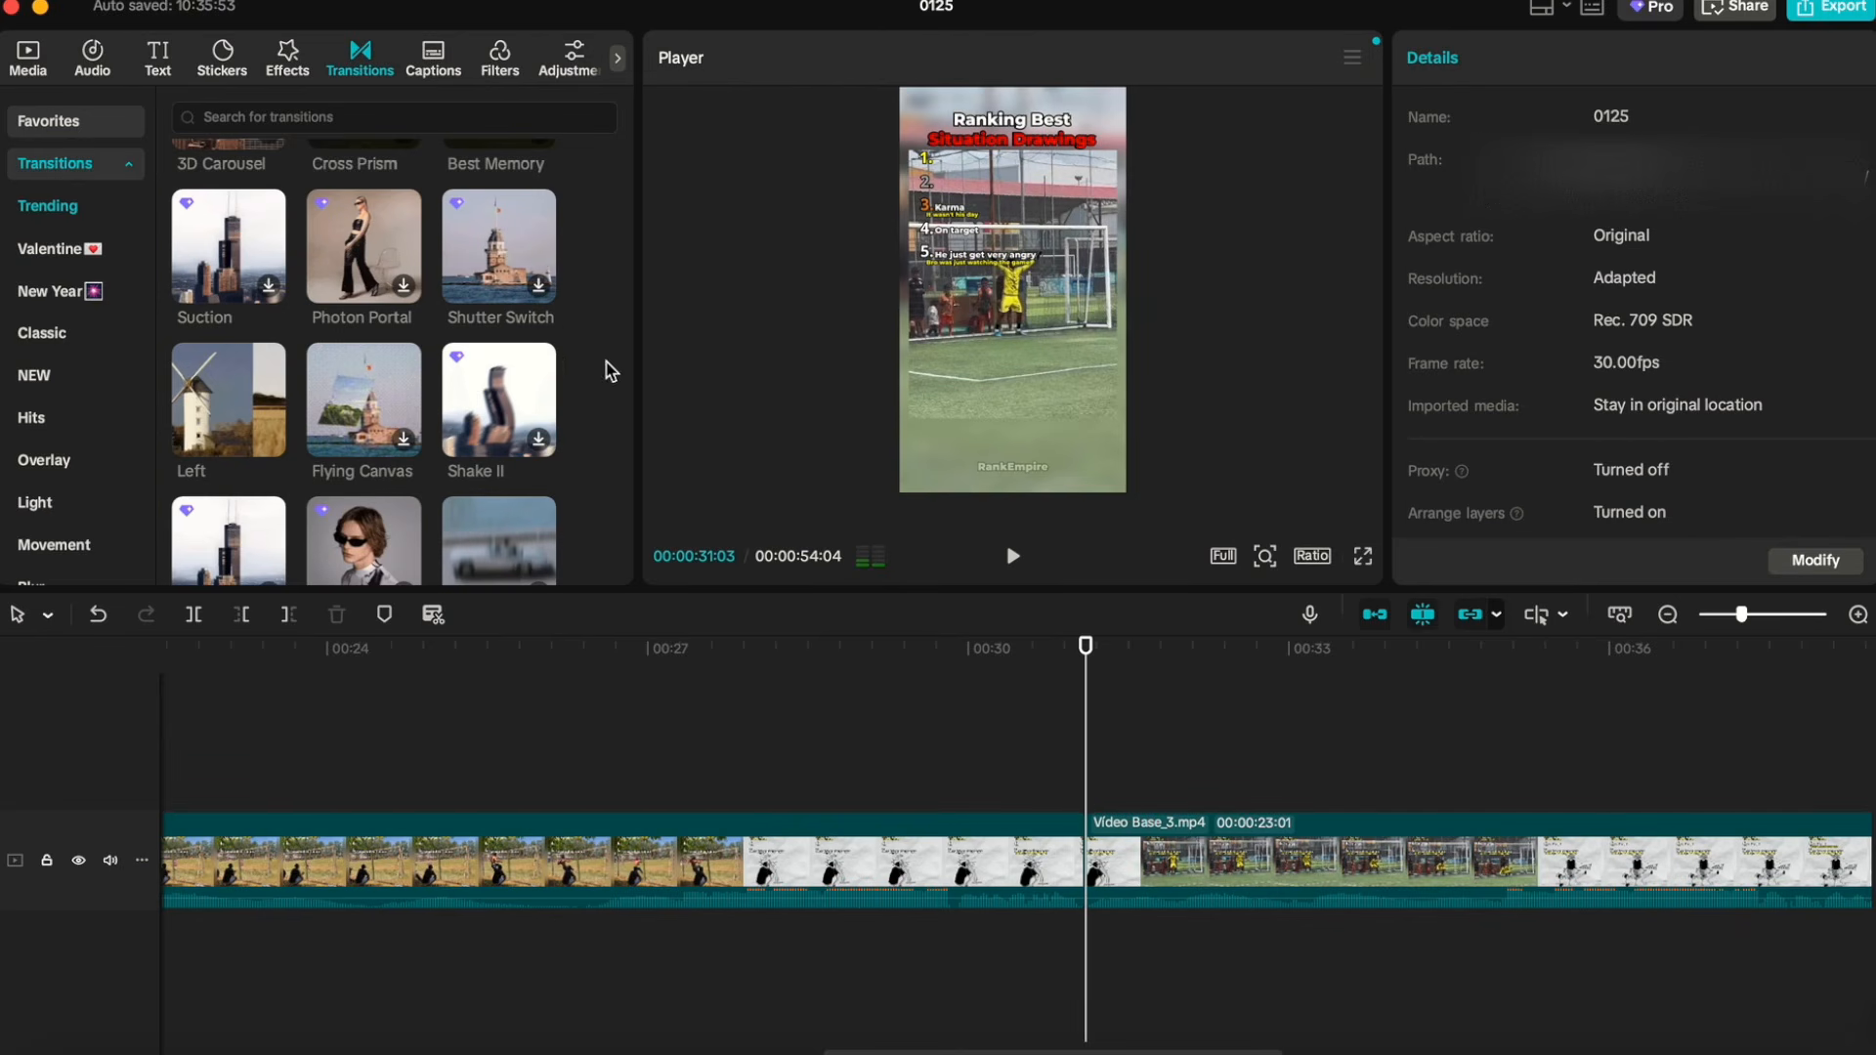
# Step: Add the Velocit...Stretch transition from the Trending collection at the cut at 00:00:31:03
pyautogui.scroll(2, 378, 382)
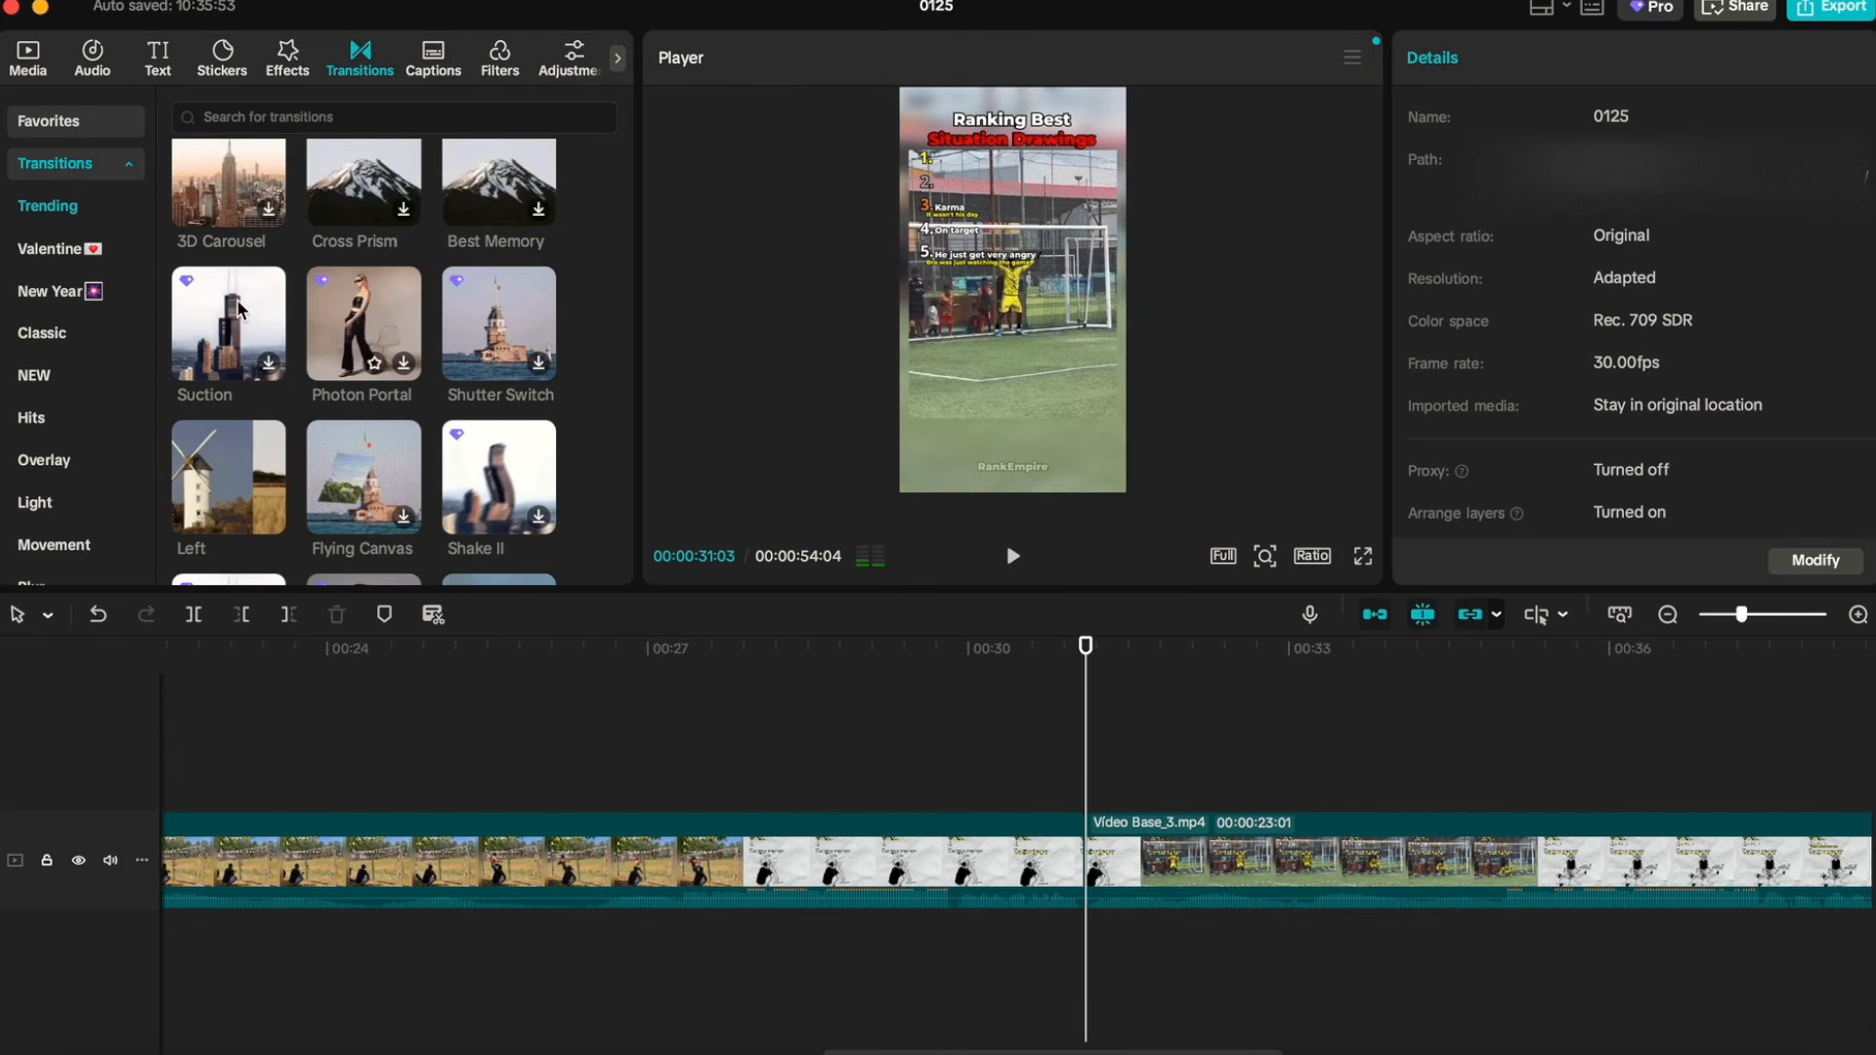
pyautogui.scroll(5, 396, 258)
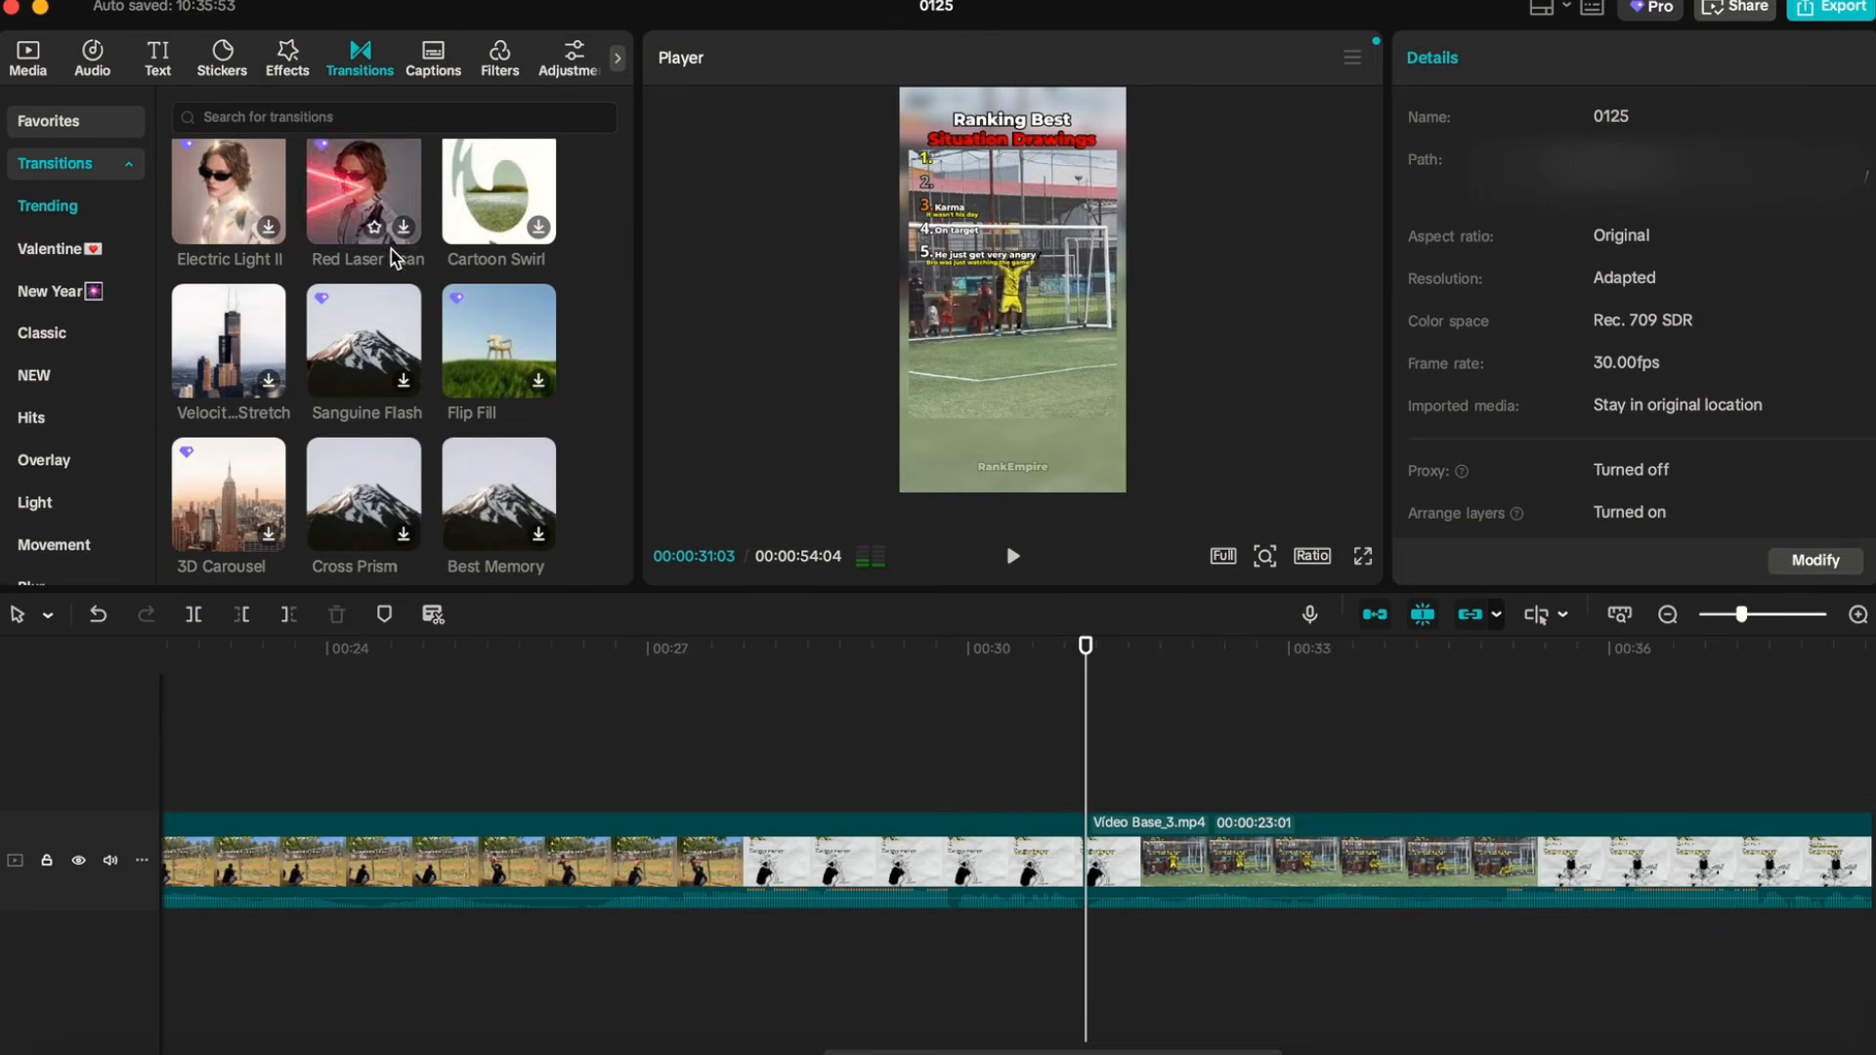
pyautogui.scroll(1, 393, 430)
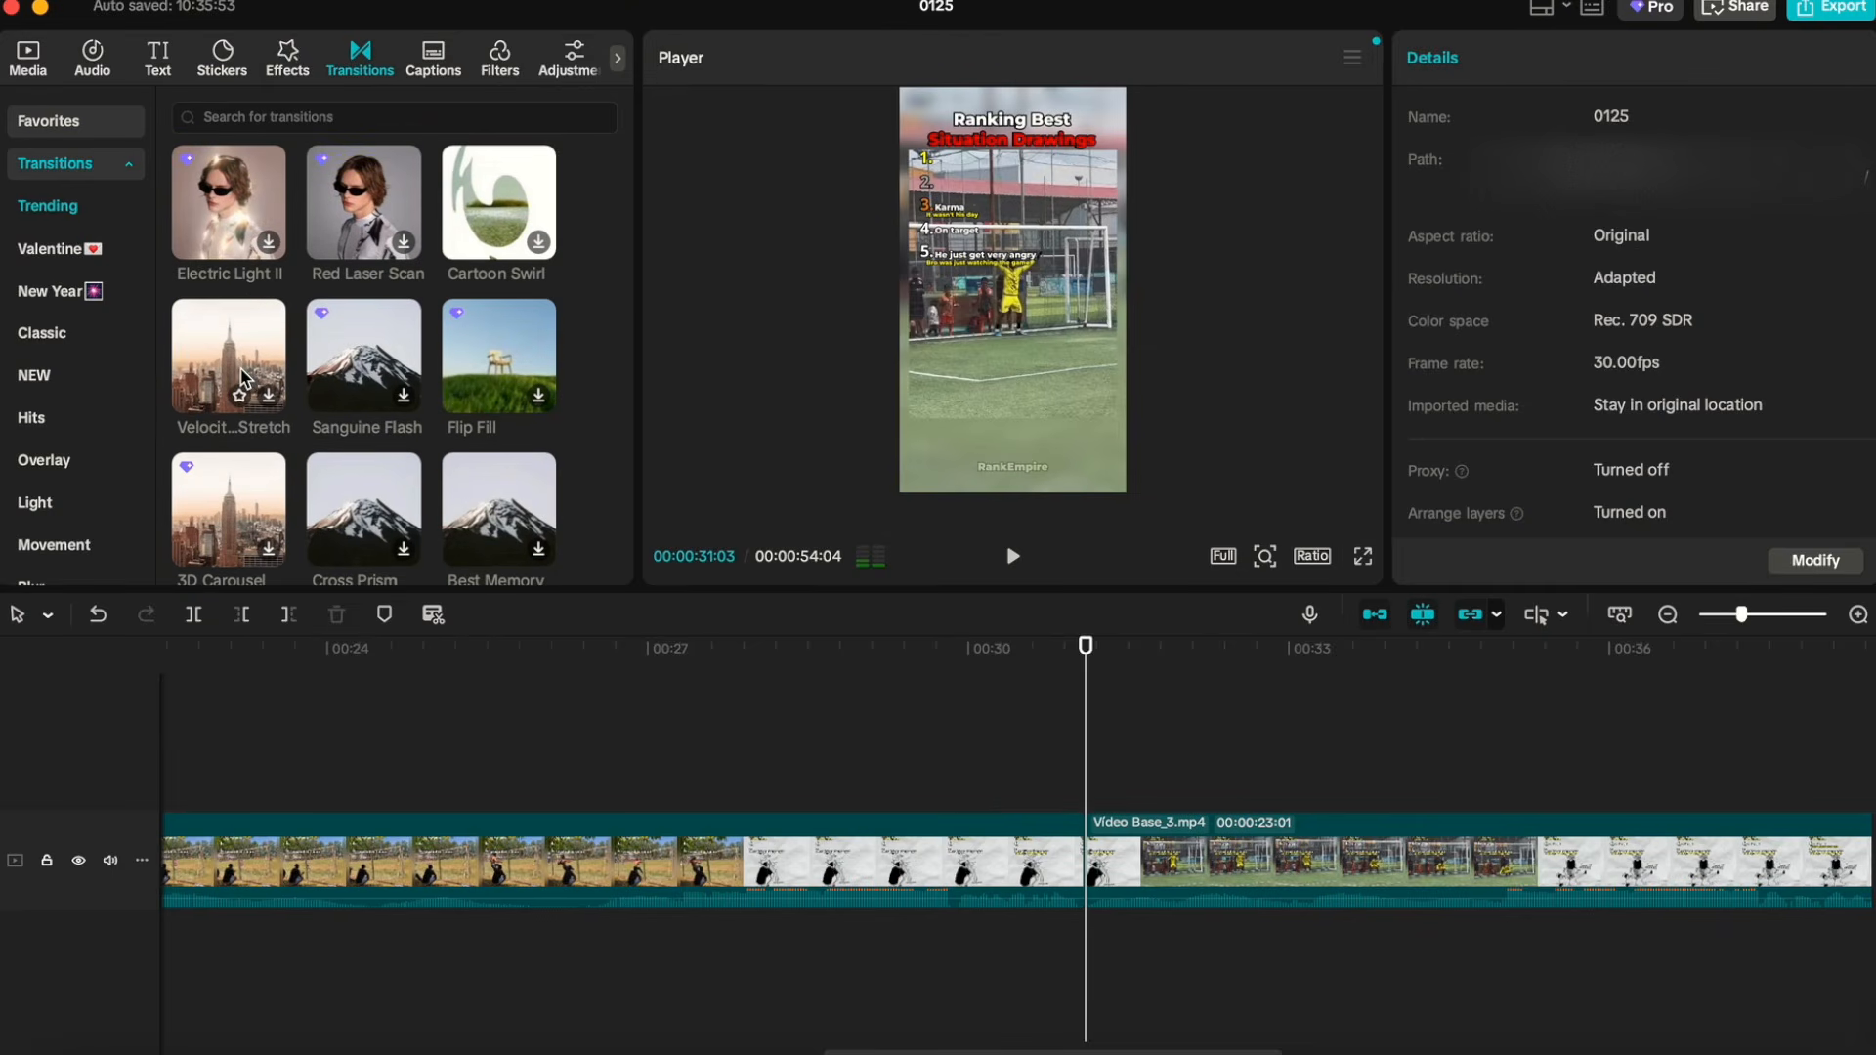
pyautogui.moveTo(227, 357); pyautogui.dragTo(1078, 866)
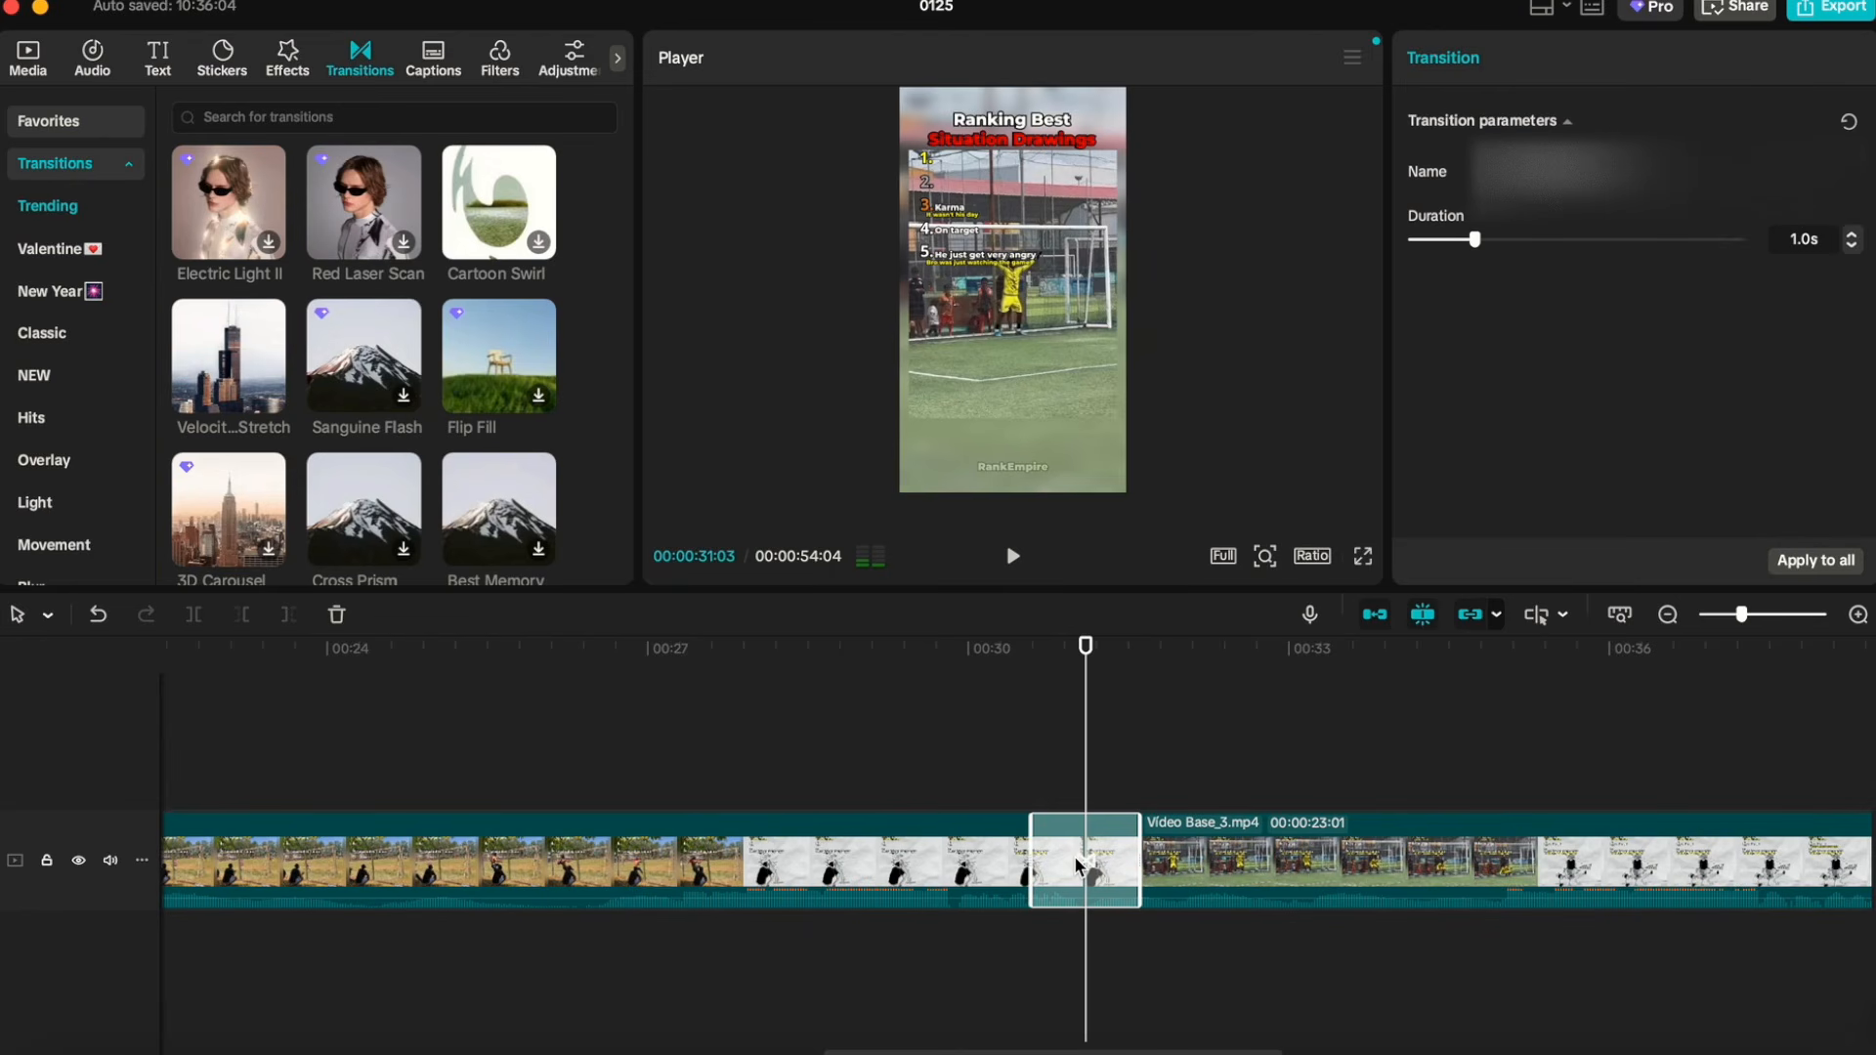
# Step: Play the timeline across the new transition at 00:00:31:03 to review how it looks
pyautogui.click(562, 795)
pyautogui.press('space')
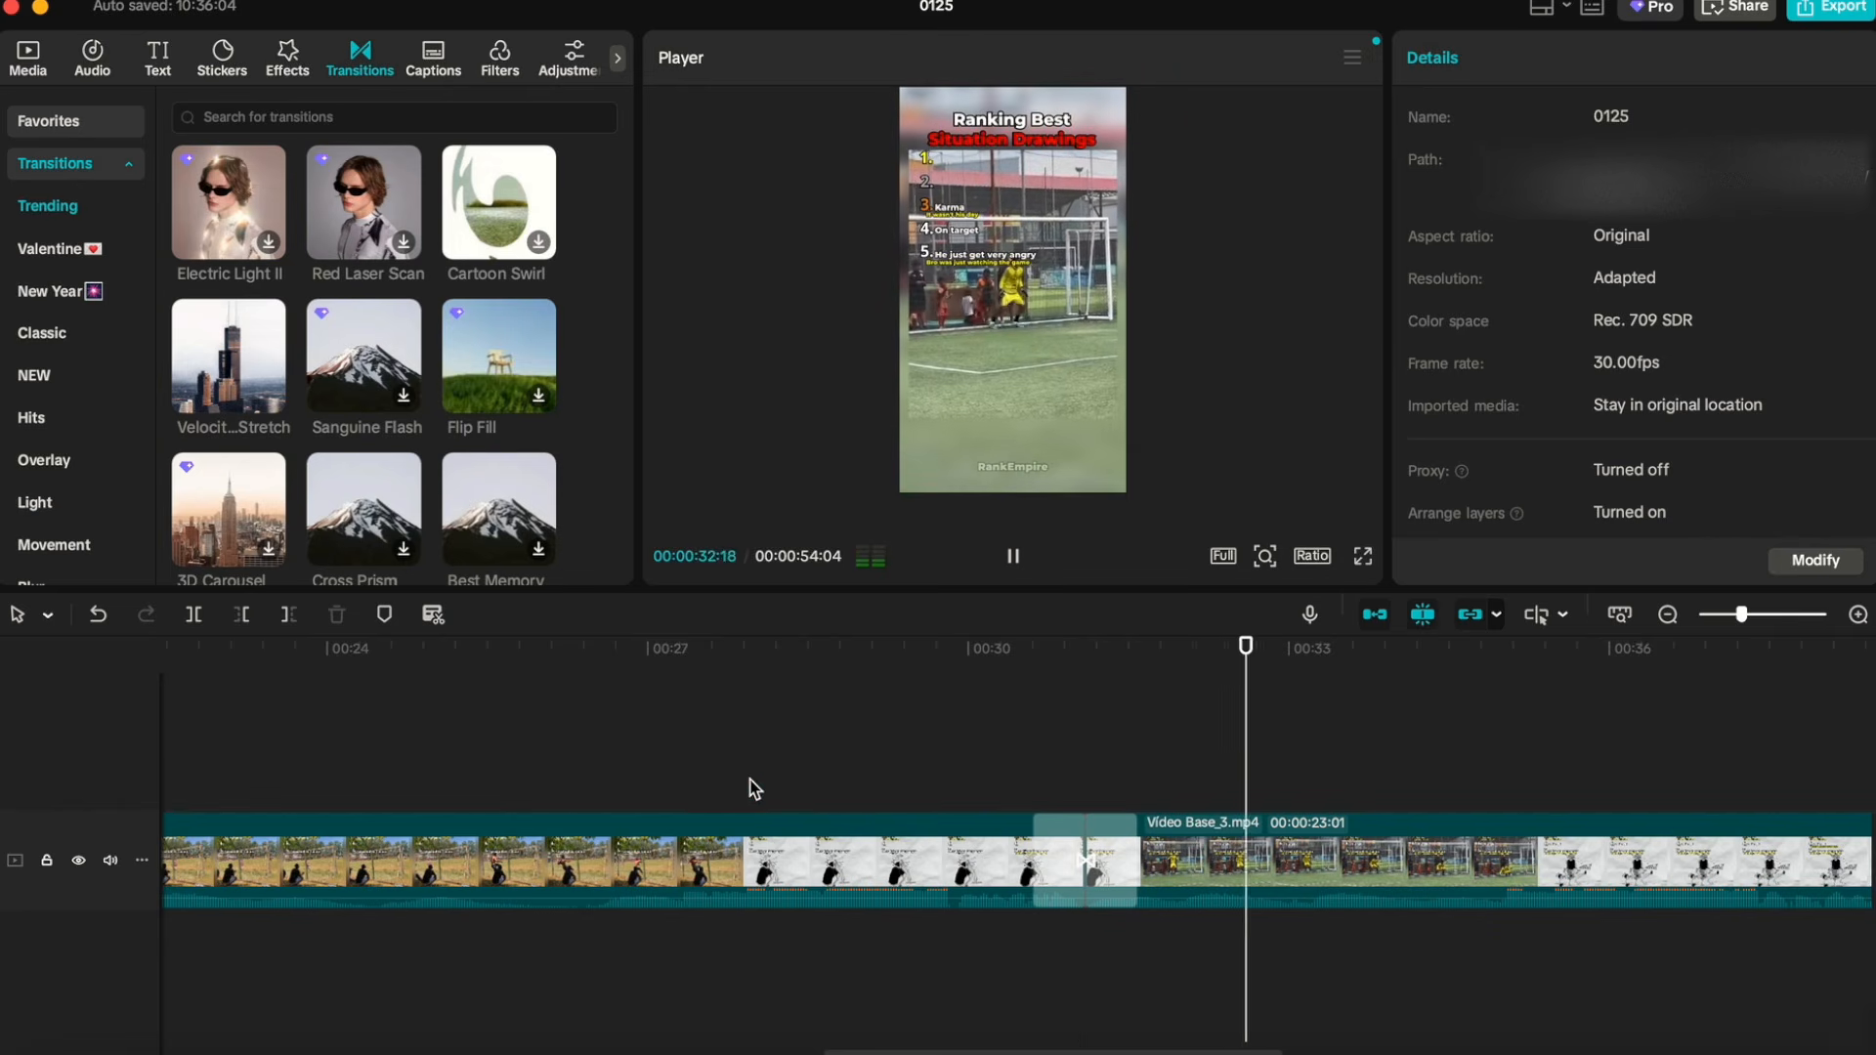
pyautogui.press('space')
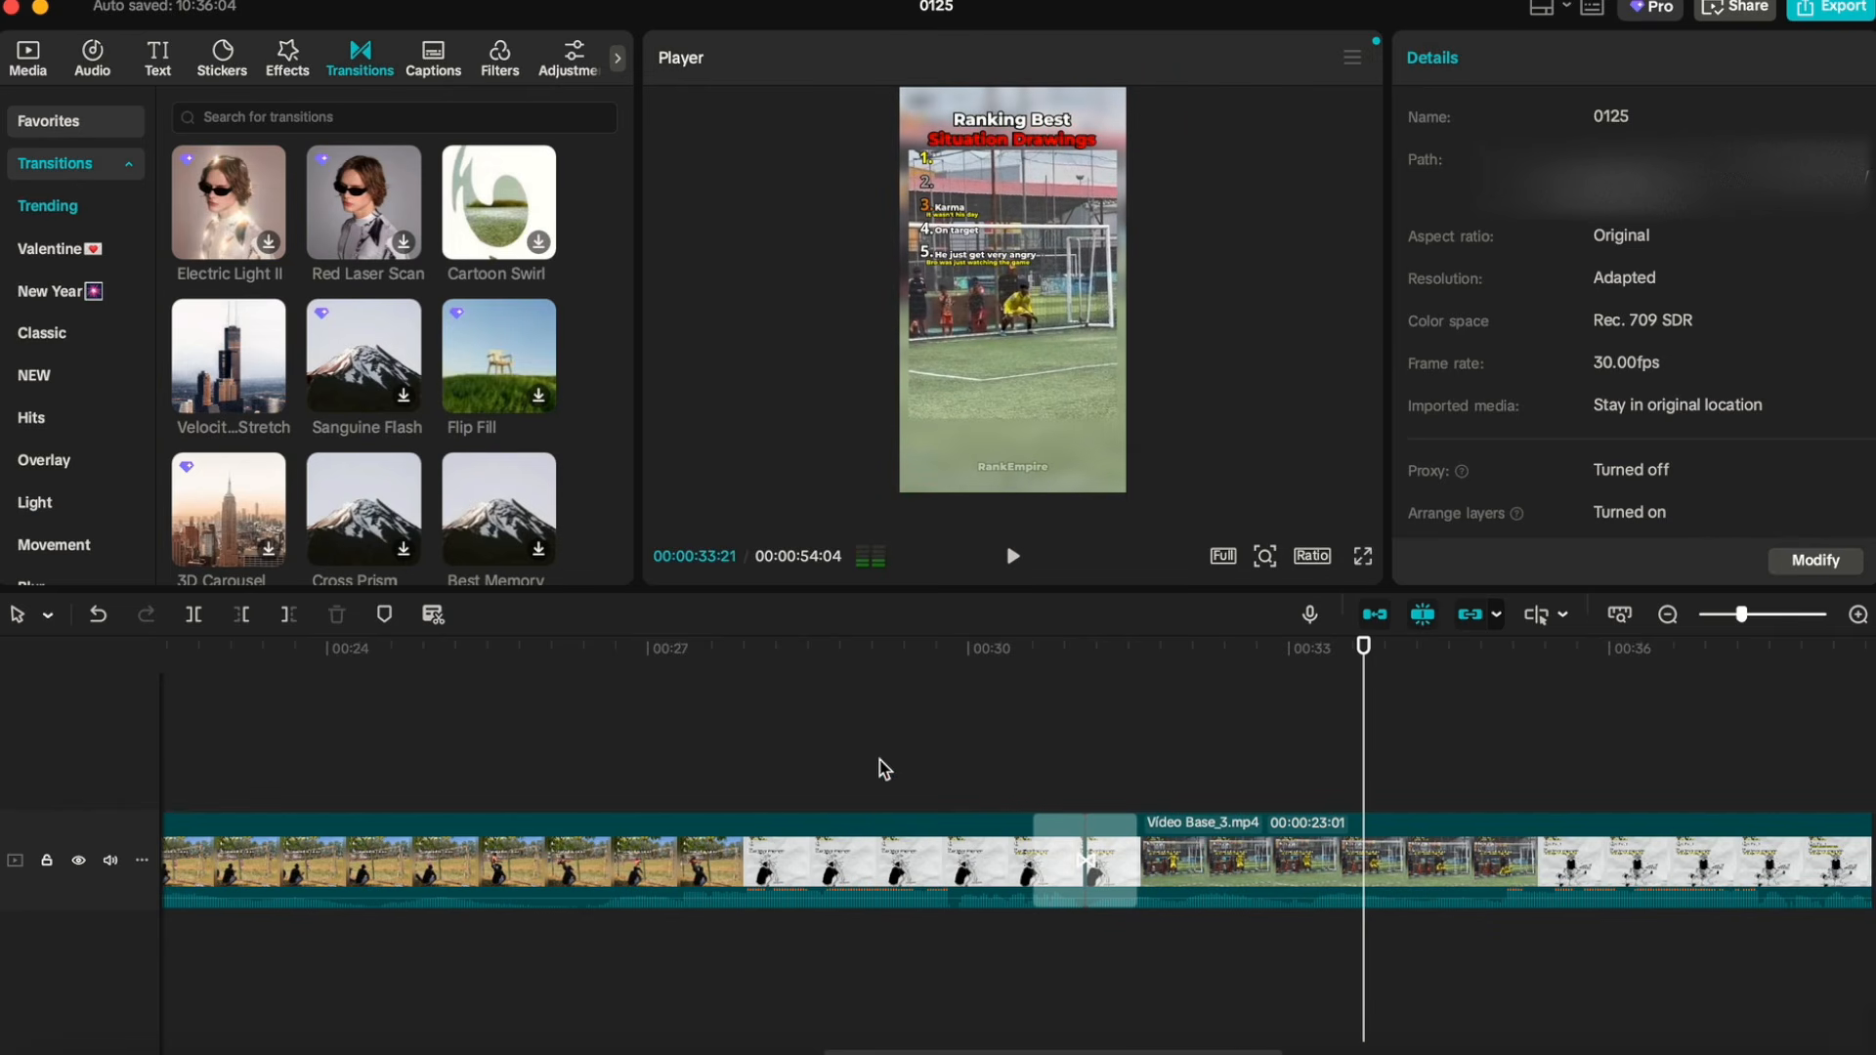
# Step: Replay the timeline across both transitions, the one just after 20 seconds and the one at about 31 seconds, to compare them
pyautogui.scroll(-2, 873, 848)
pyautogui.hscroll(-10, 873, 851)
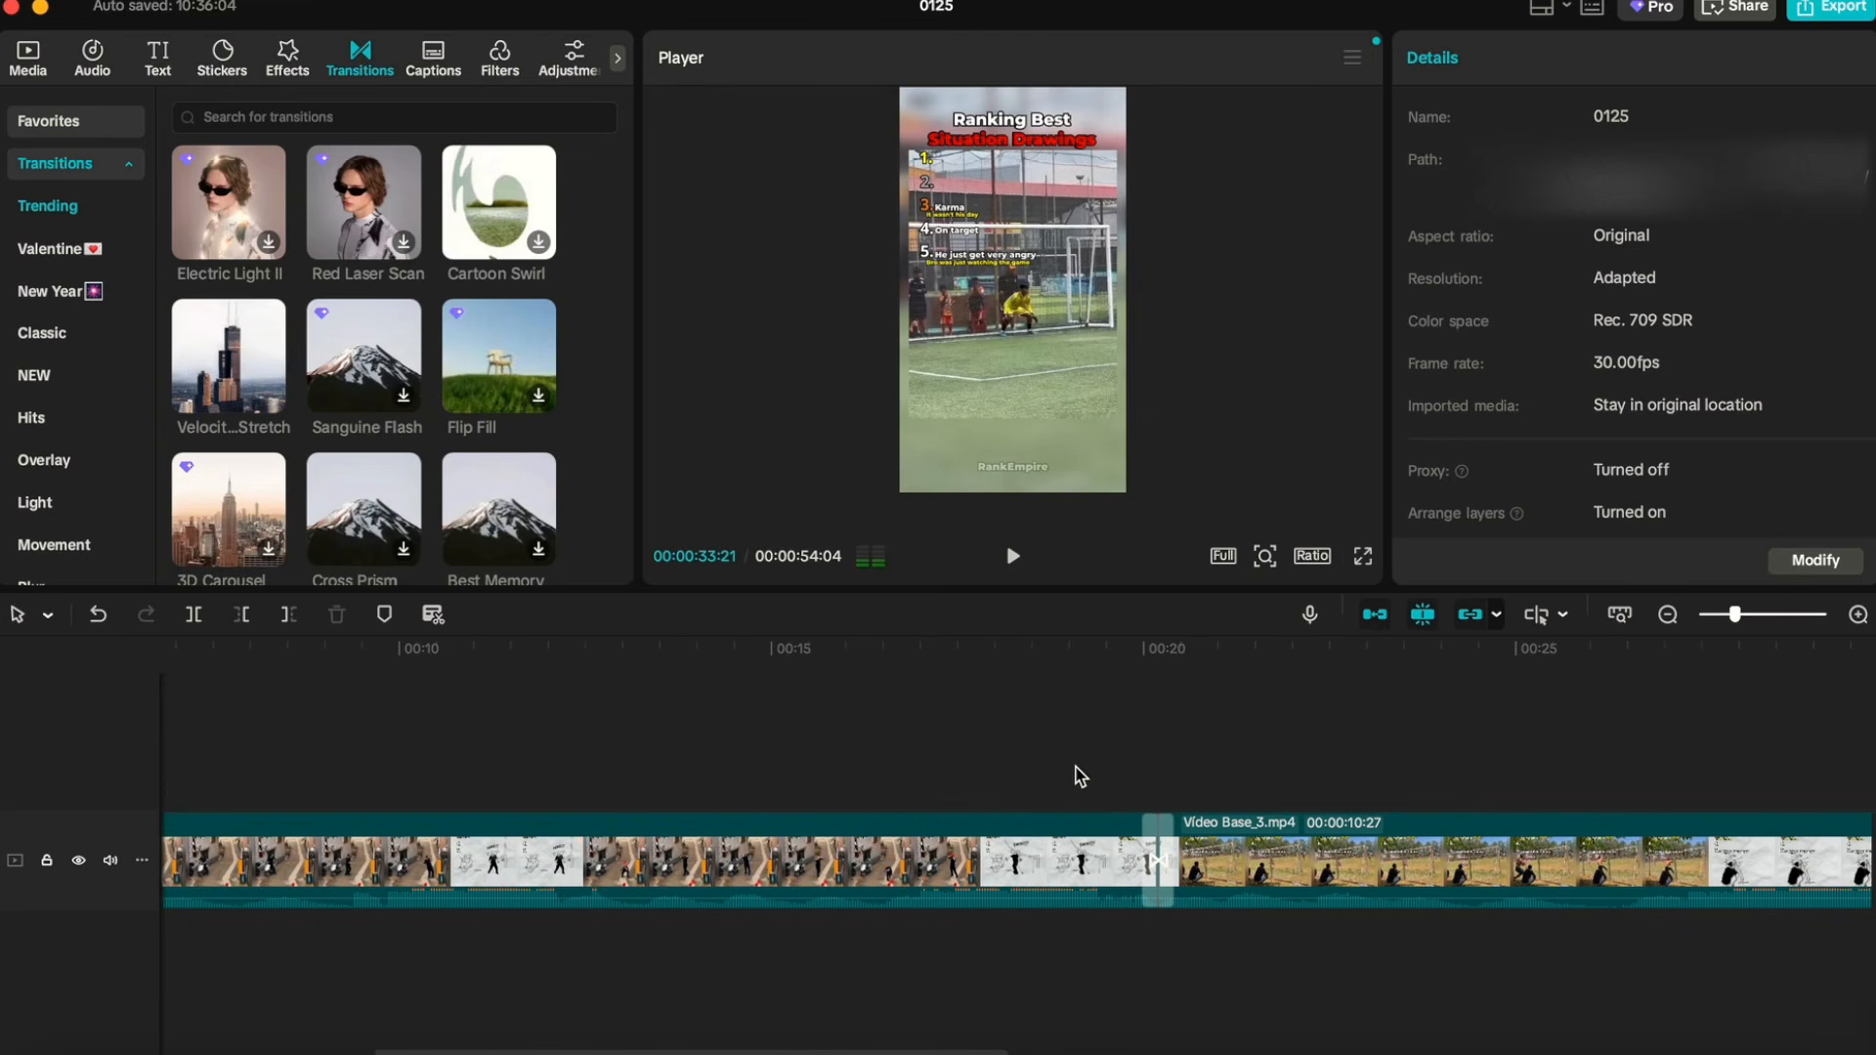
pyautogui.press('space')
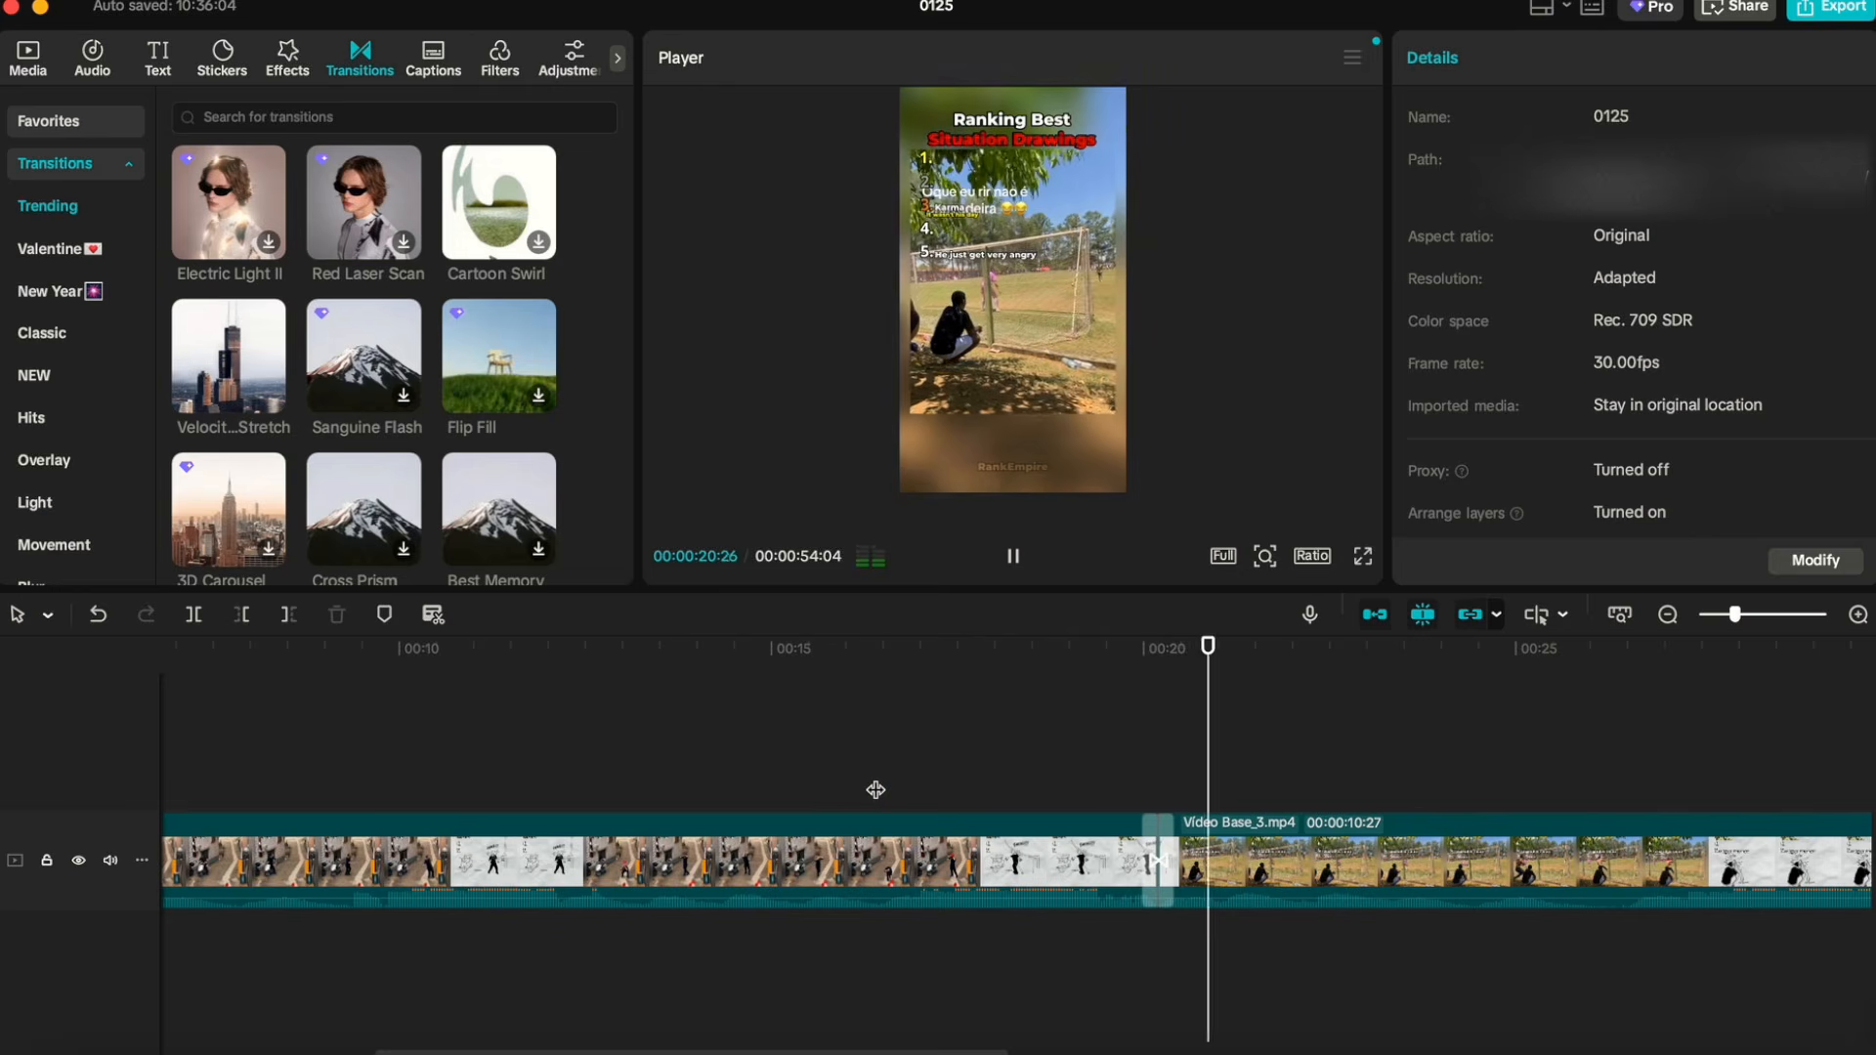
pyautogui.hscroll(7, 960, 769)
pyautogui.hscroll(1, 962, 777)
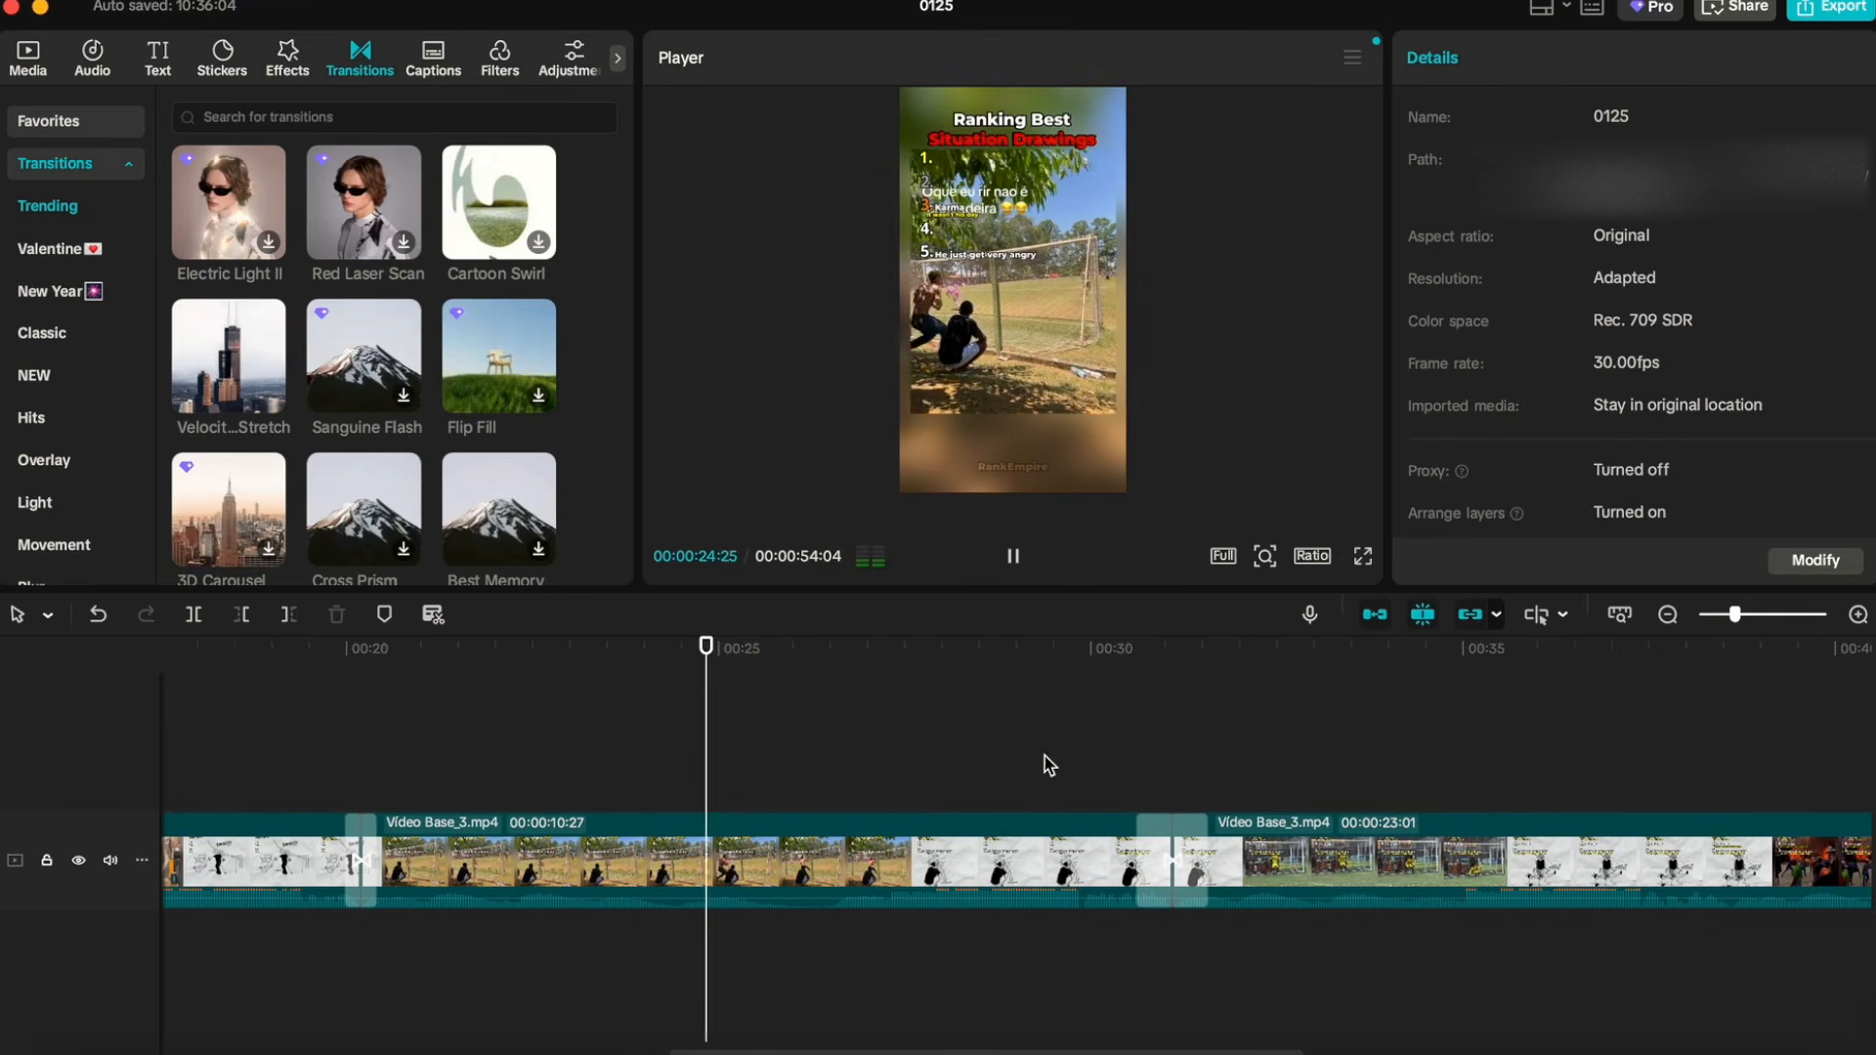
pyautogui.click(1084, 798)
pyautogui.click(1020, 798)
pyautogui.press('space')
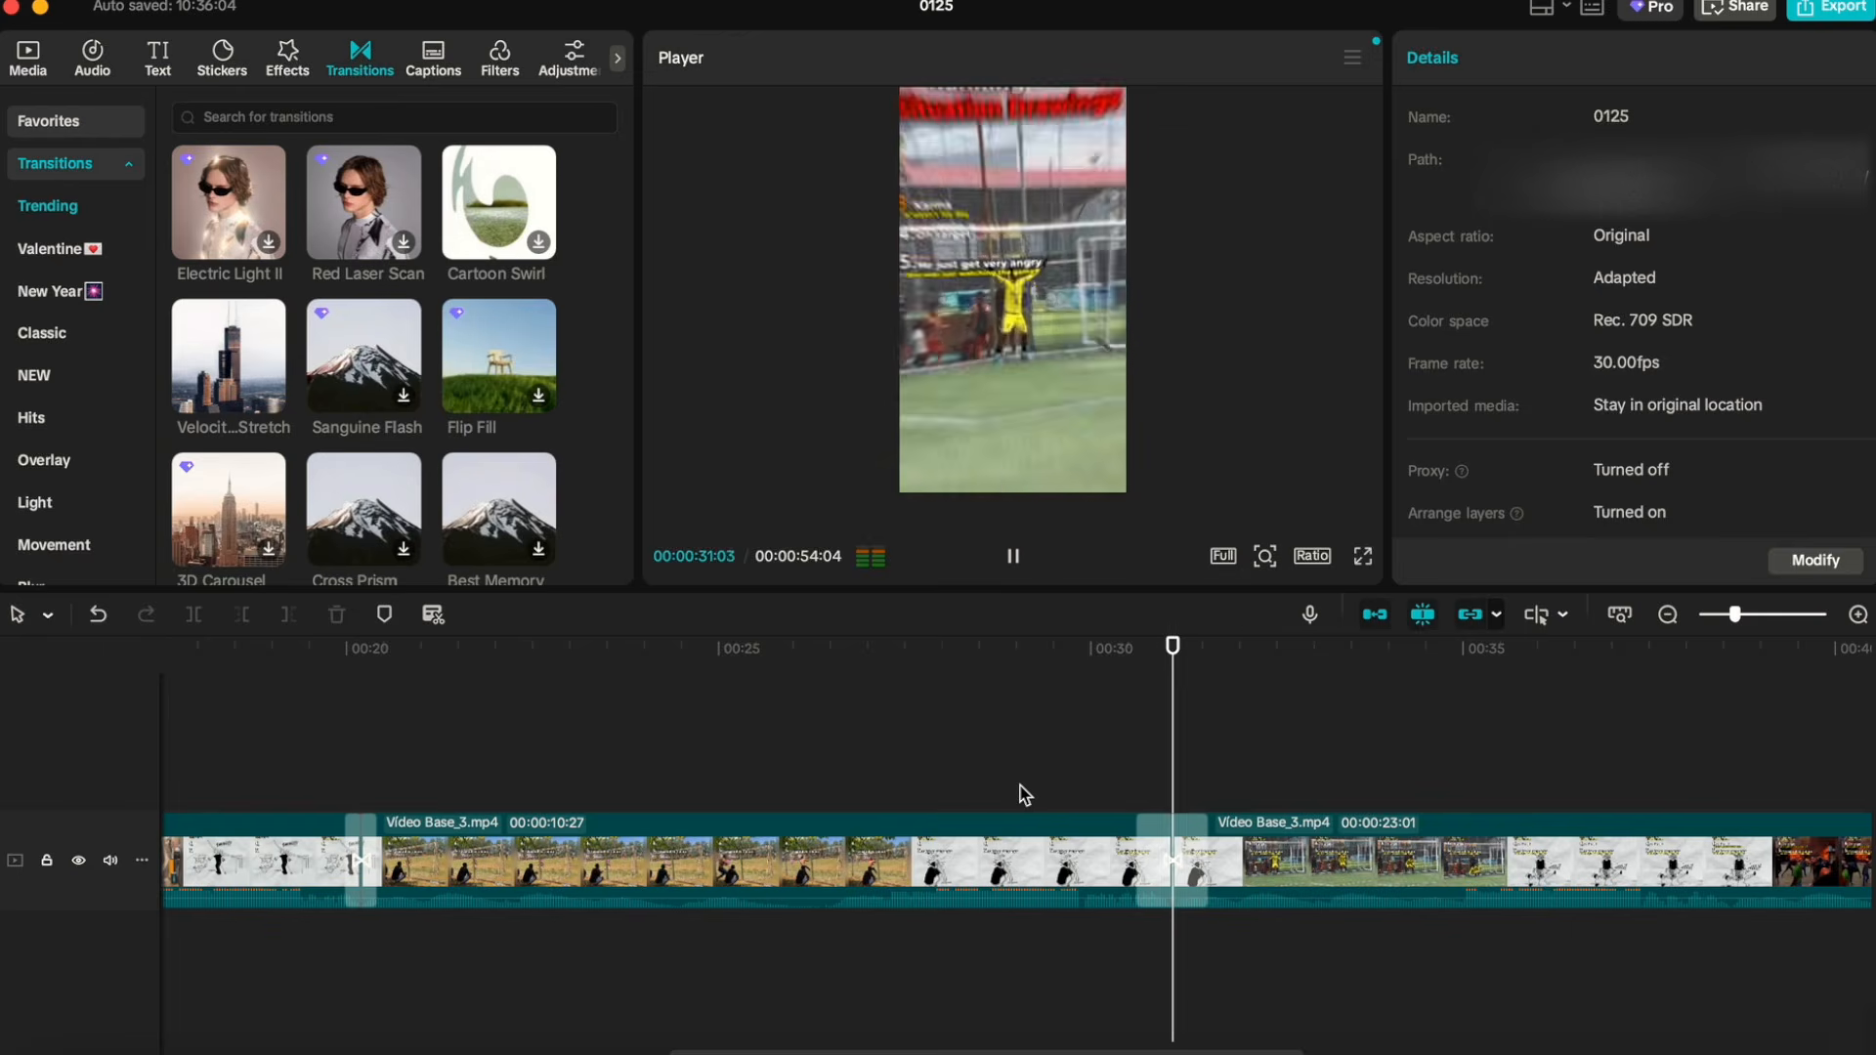
pyautogui.press('space')
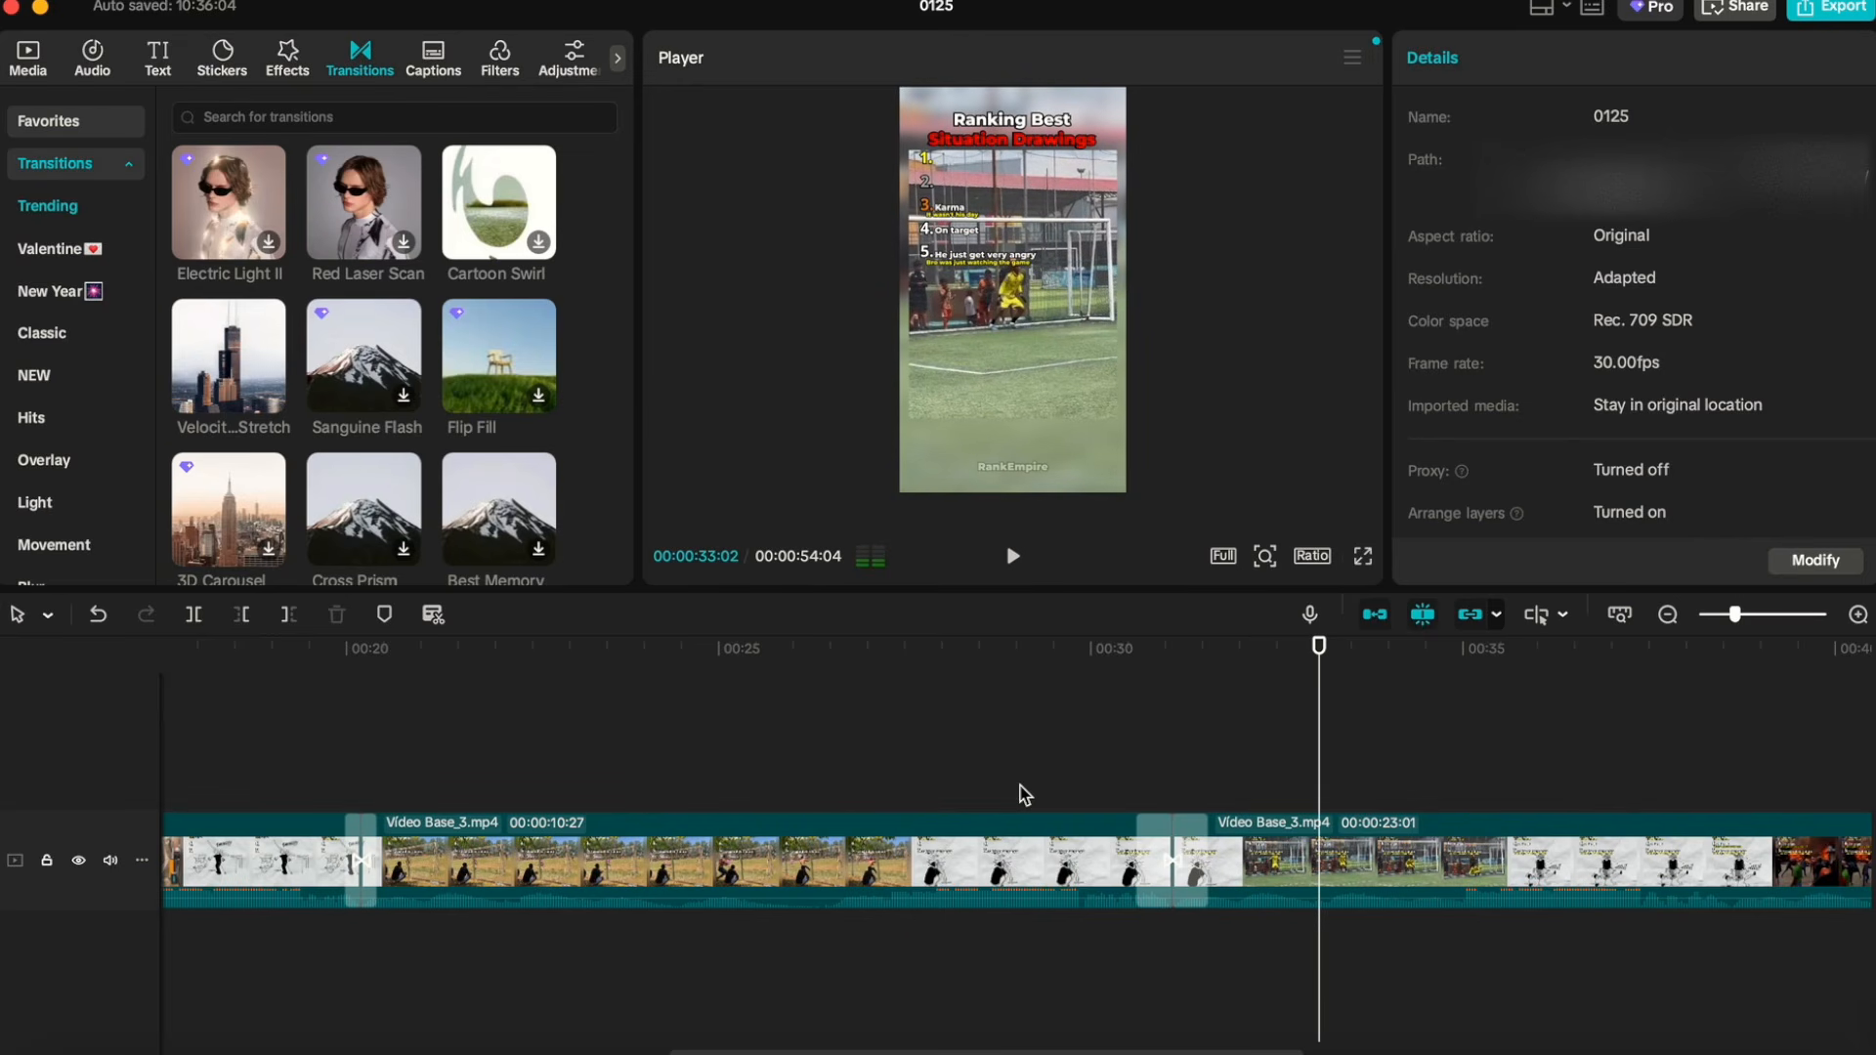
pyautogui.scroll(3, 1133, 771)
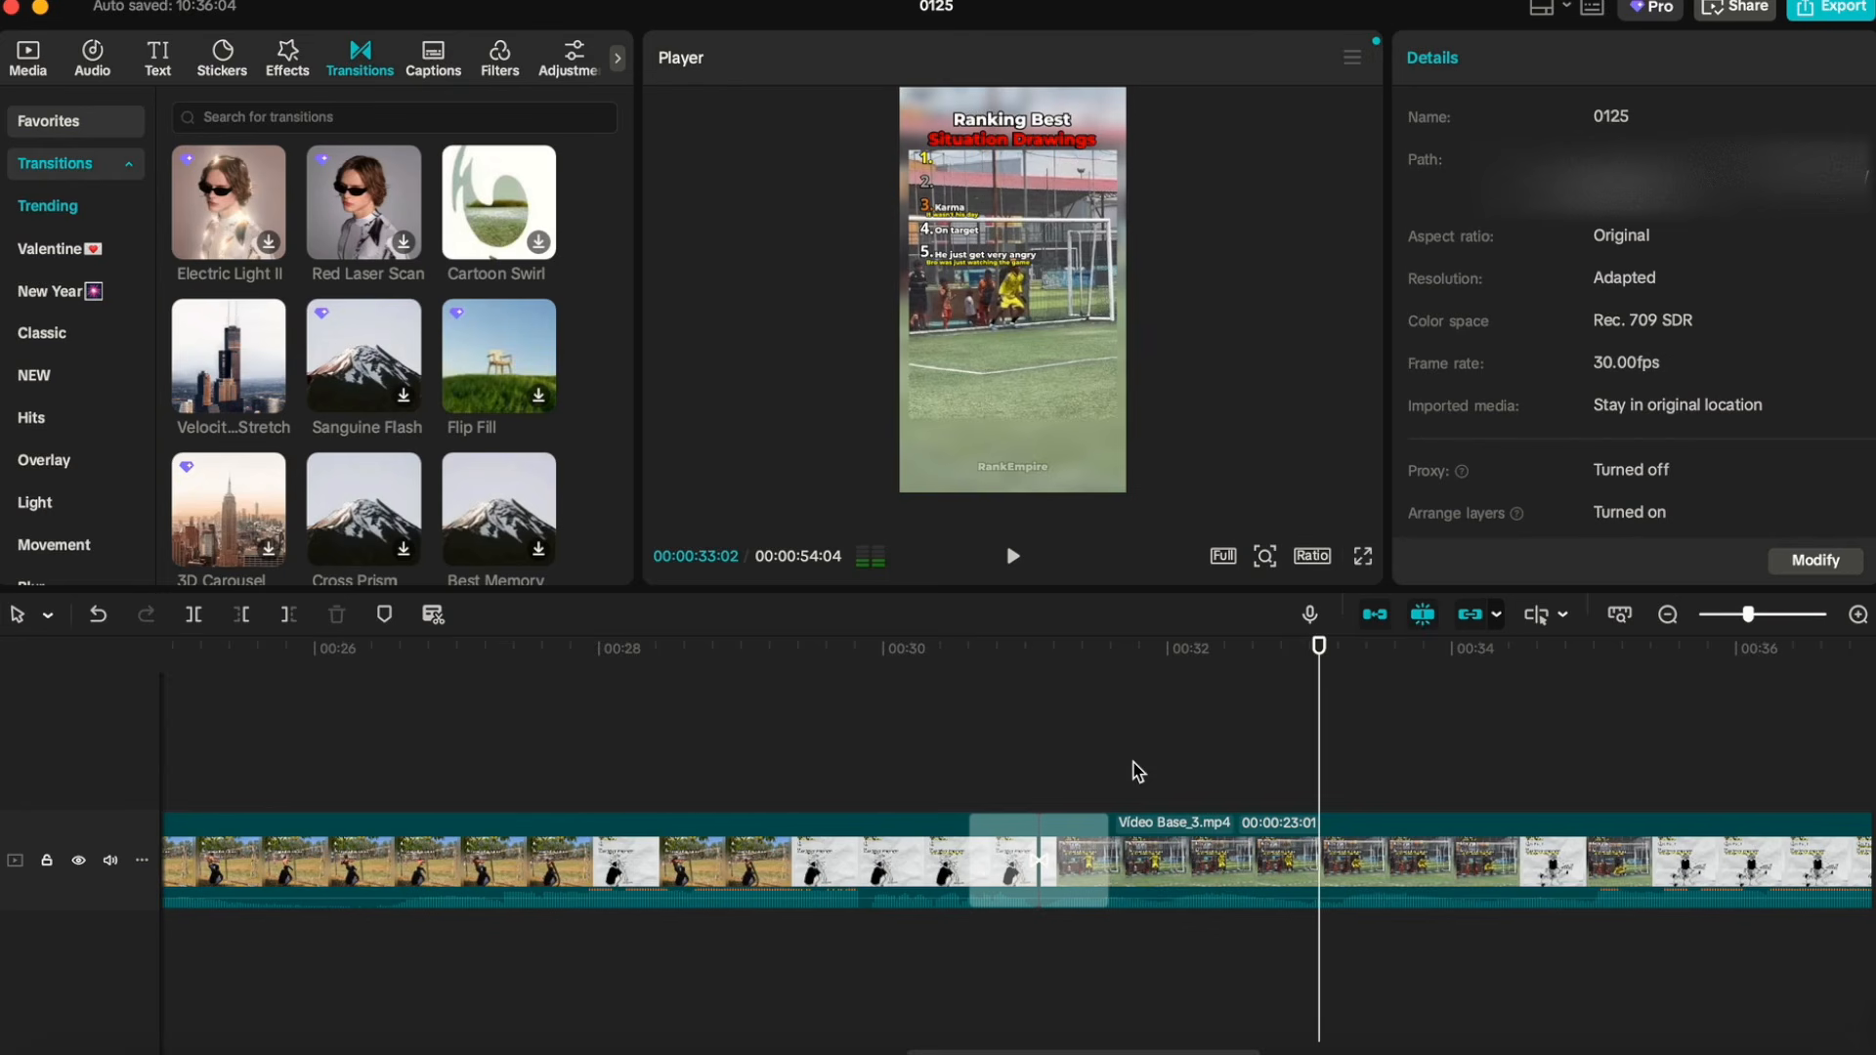
pyautogui.hscroll(5, 812, 864)
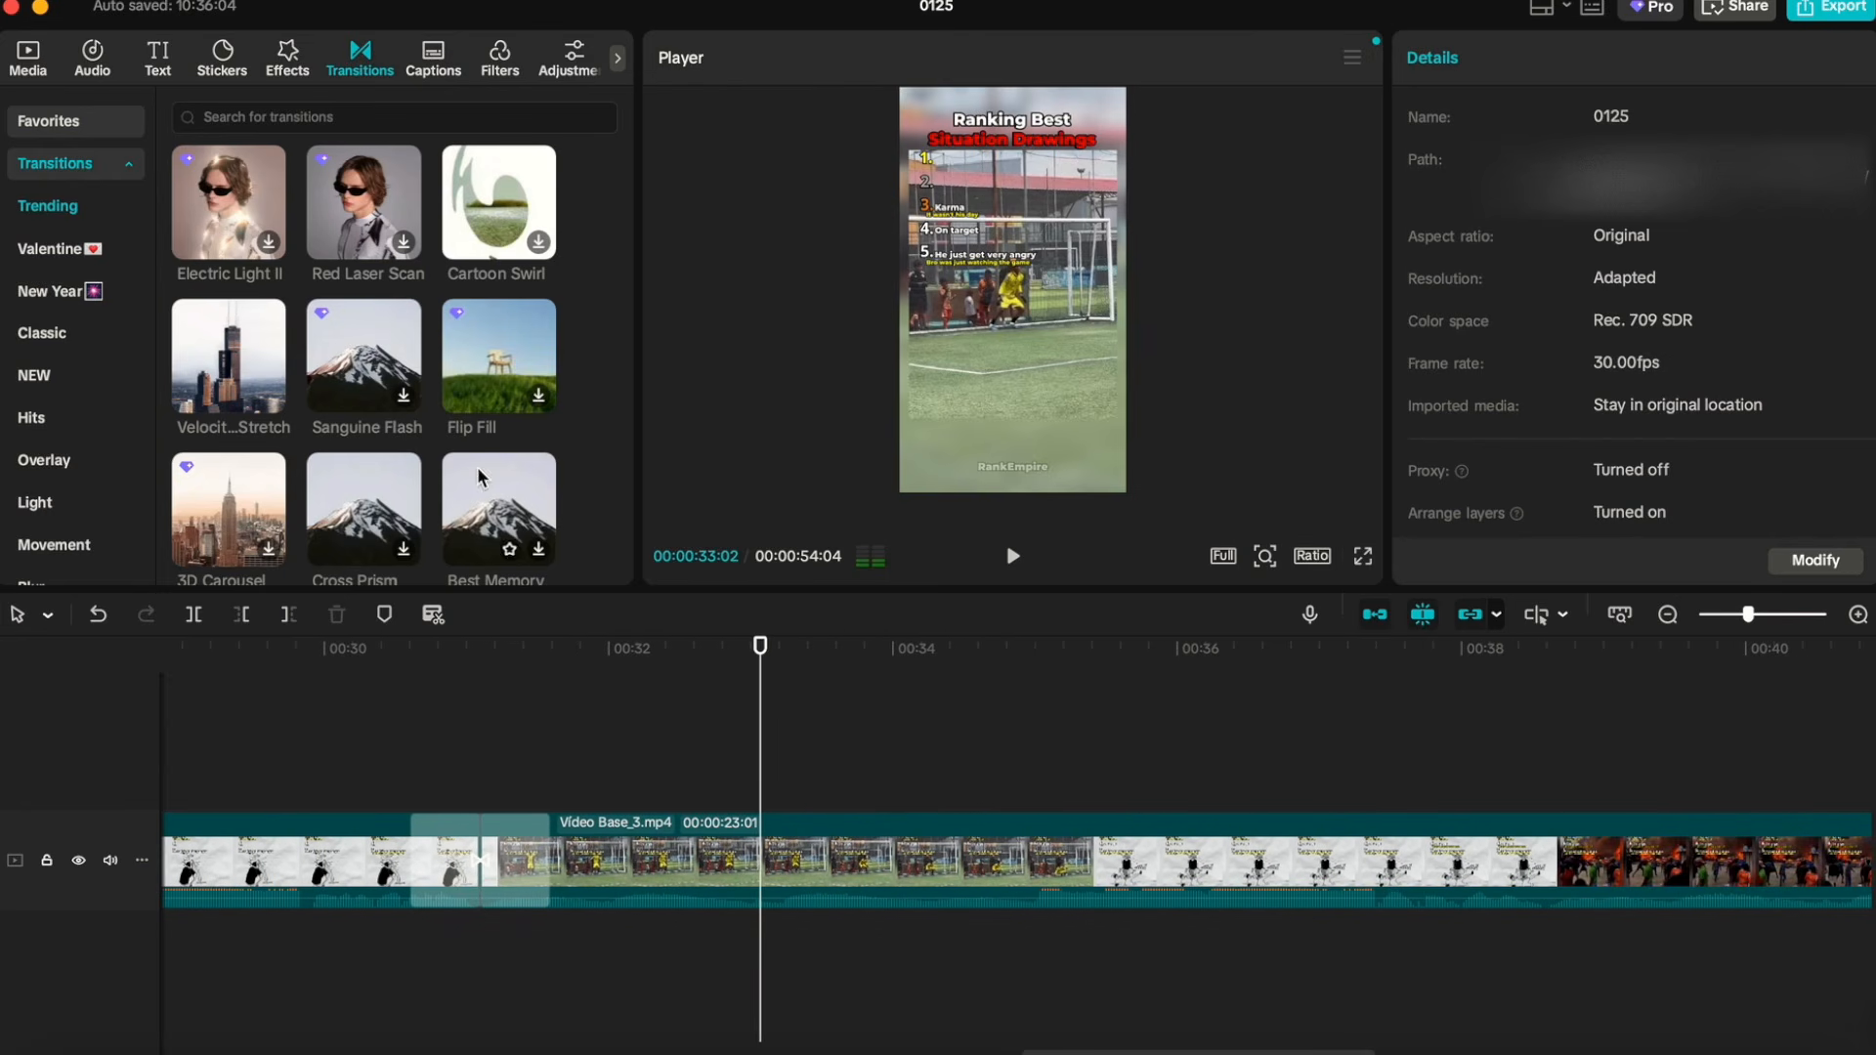
pyautogui.hscroll(5, 1345, 825)
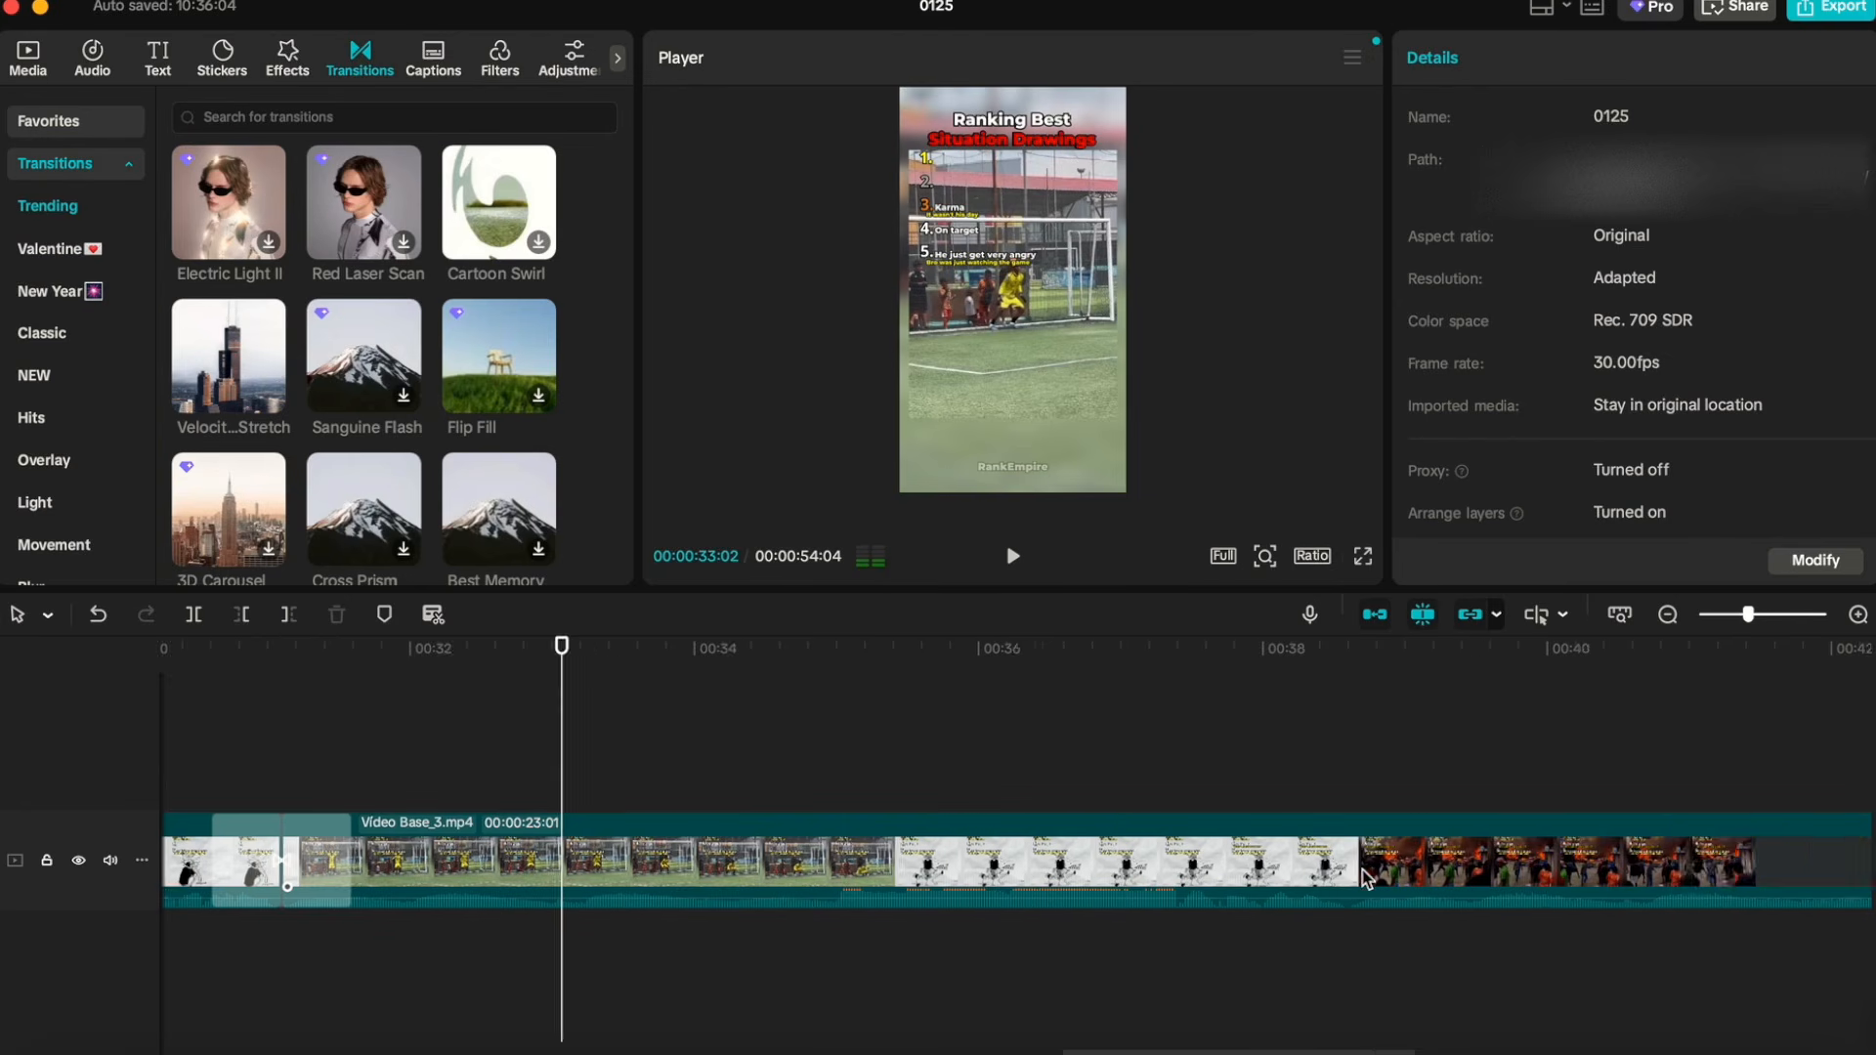
pyautogui.hscroll(-10, 1407, 824)
pyautogui.scroll(-2, 1407, 823)
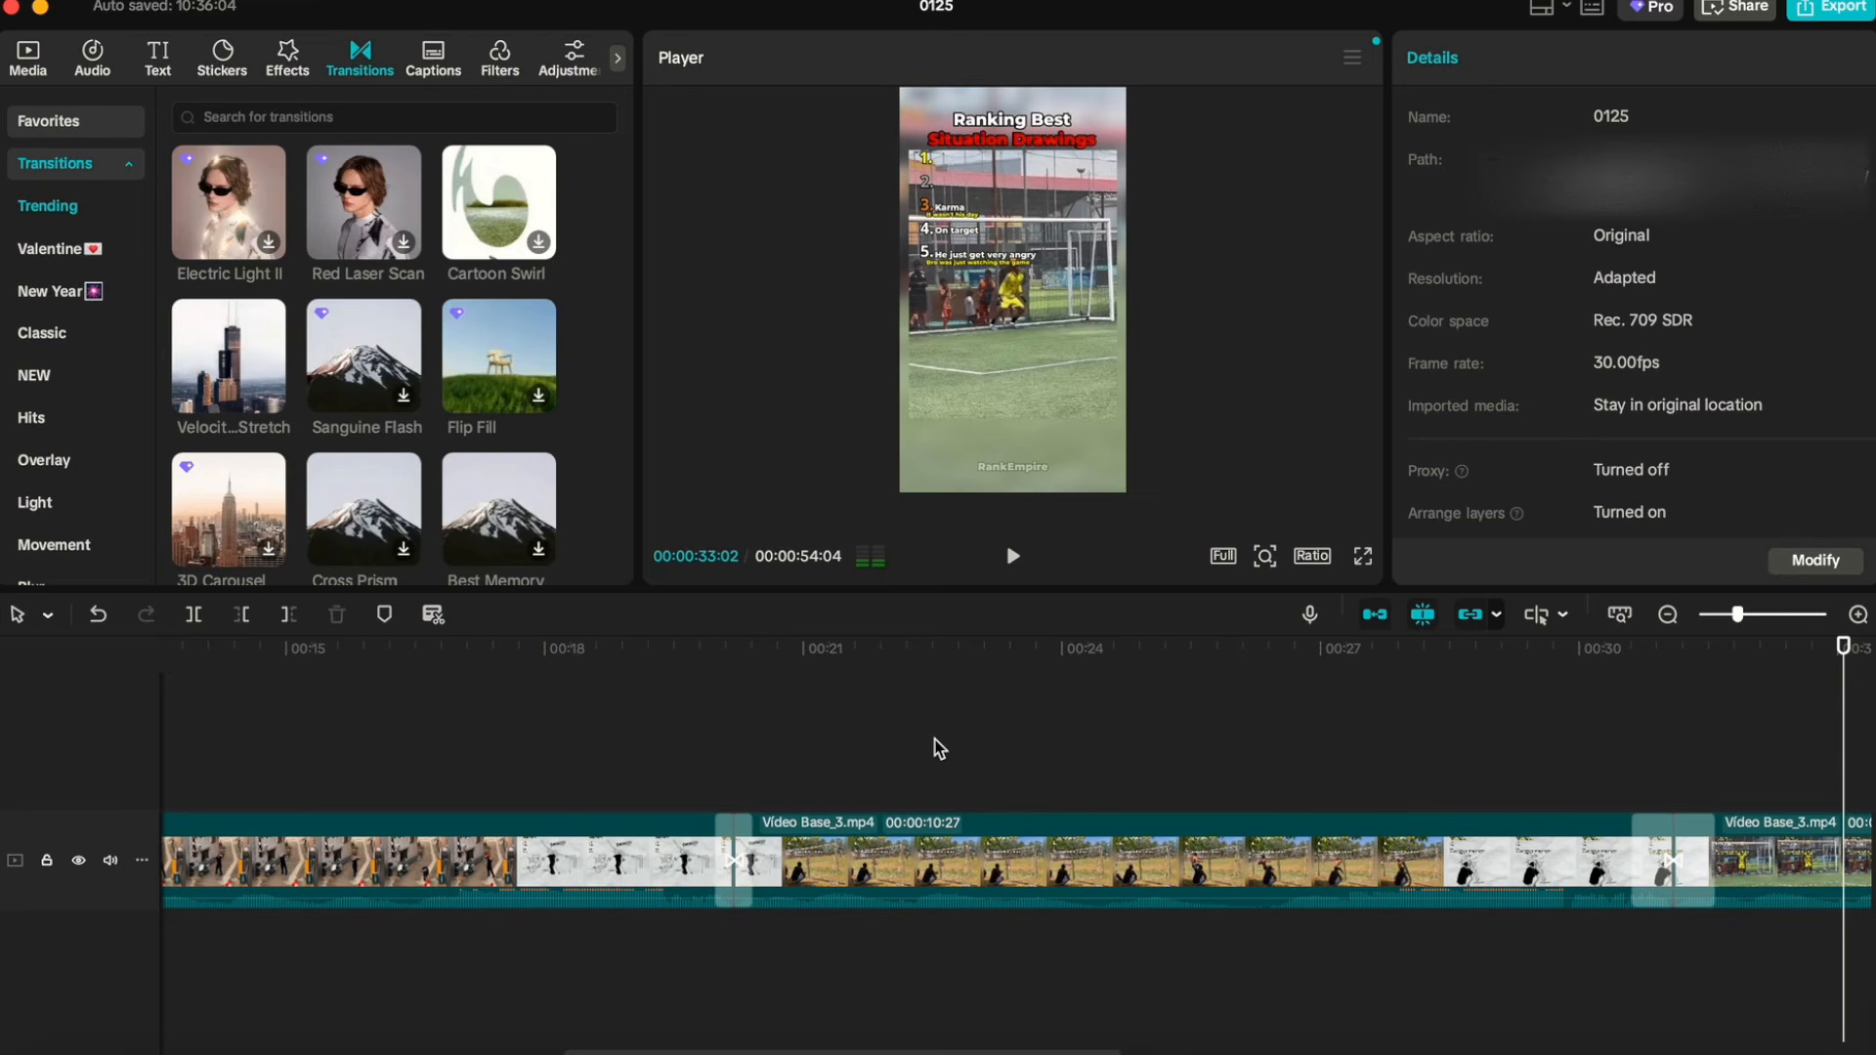